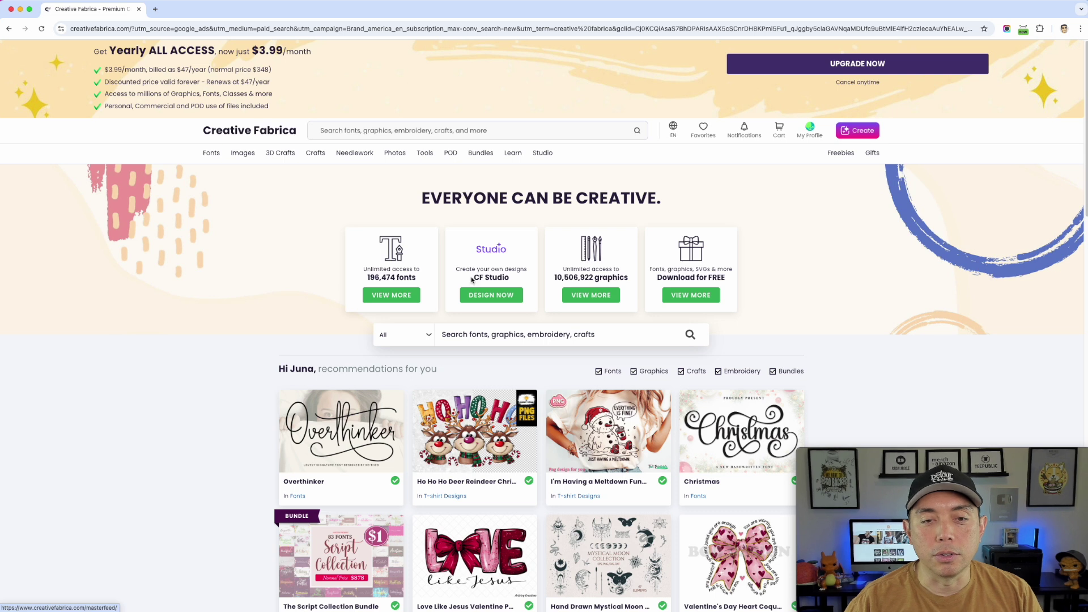
Step: Go from the Studio card to the Creative Fabrica Studio dashboard and launch Flow
{"action": "left_click", "coordinate": [492, 297]}
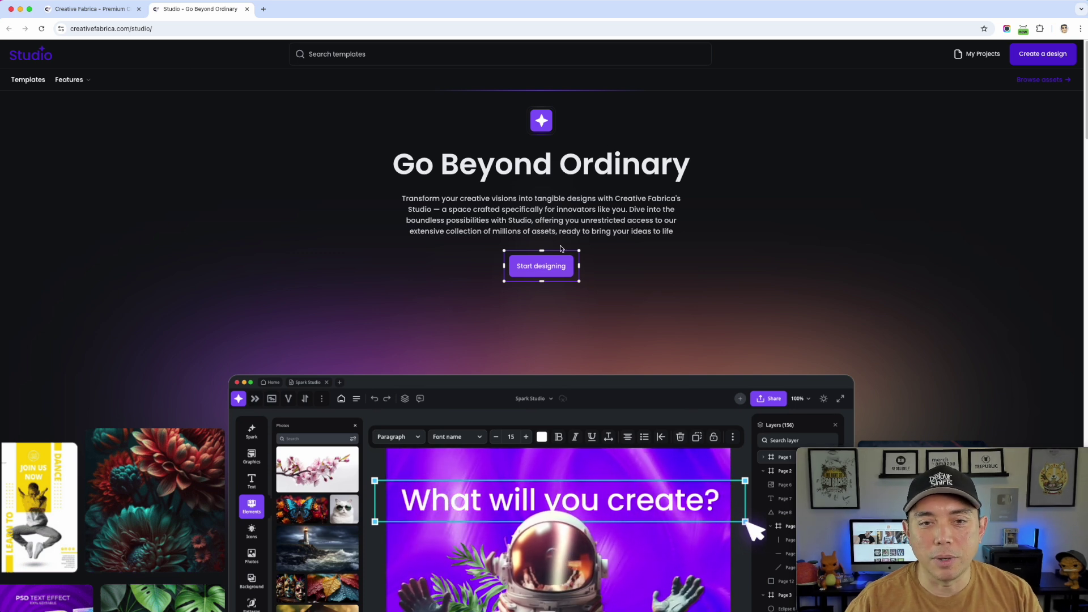
{"action": "left_click", "coordinate": [567, 263]}
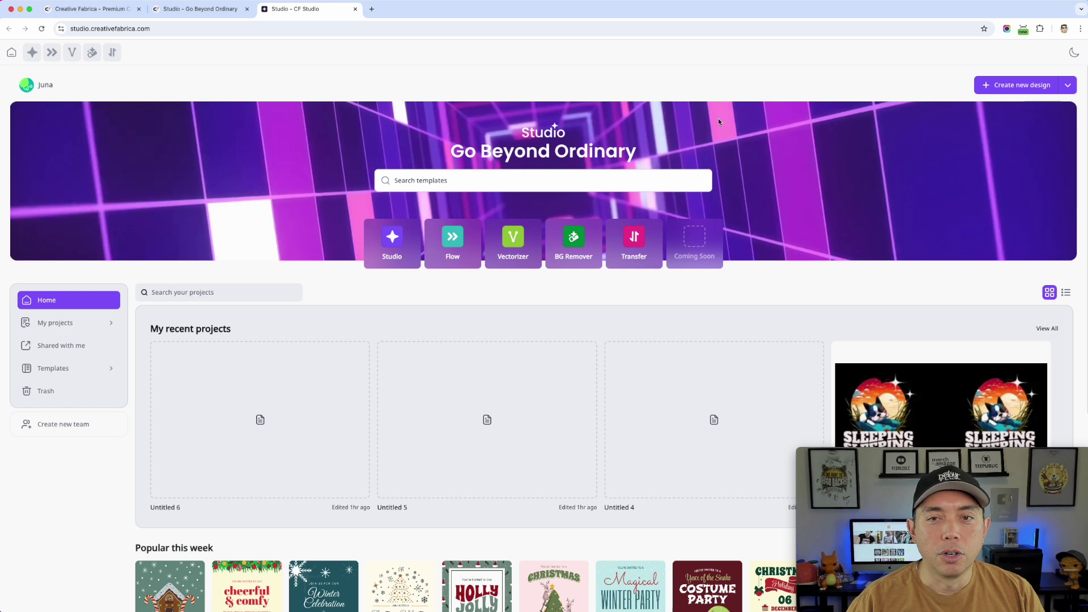
{"action": "mouse_move", "coordinate": [392, 255]}
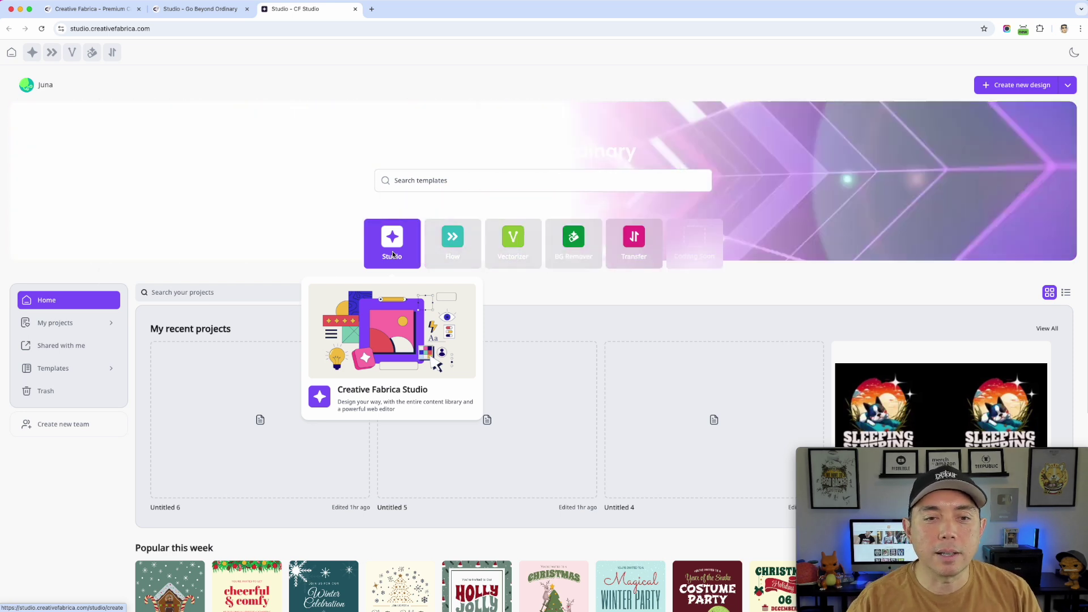
{"action": "mouse_move", "coordinate": [459, 234]}
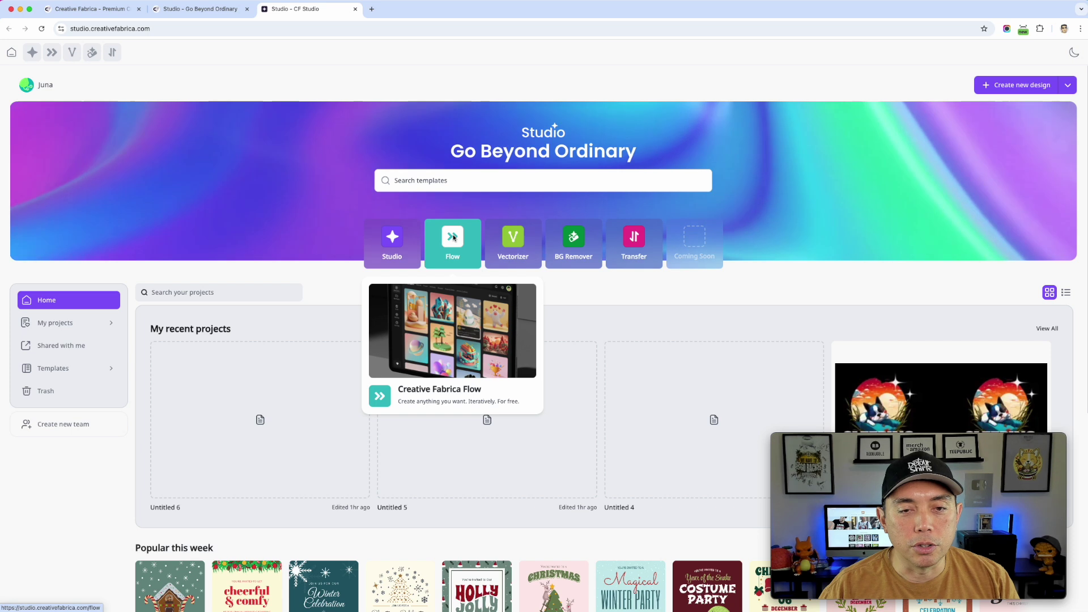
{"action": "left_click", "coordinate": [453, 237]}
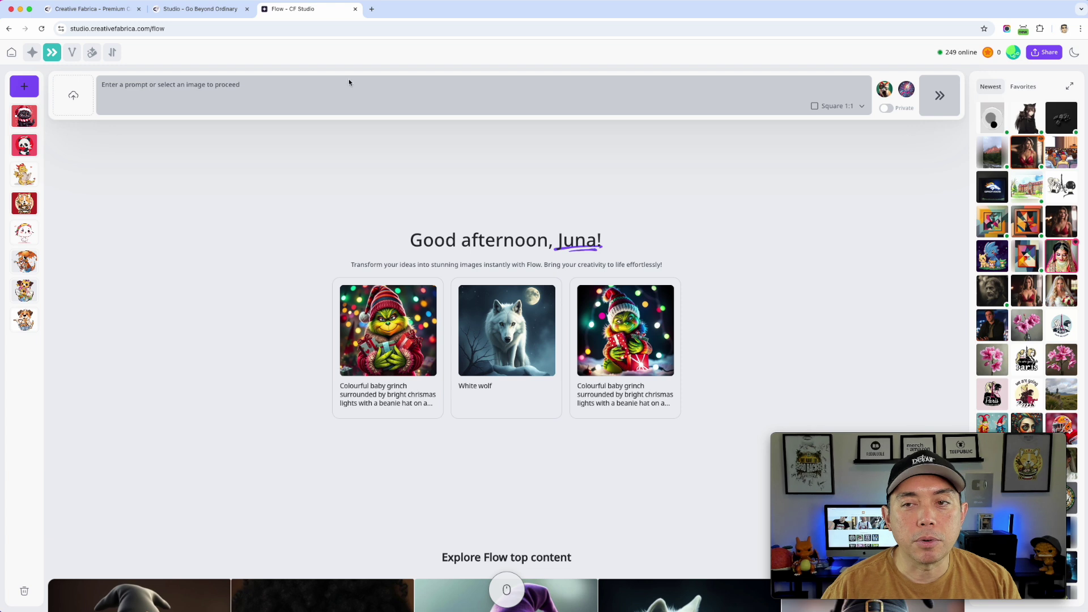
Step: Set the Flow output type to SVG
{"action": "left_click", "coordinate": [885, 89]}
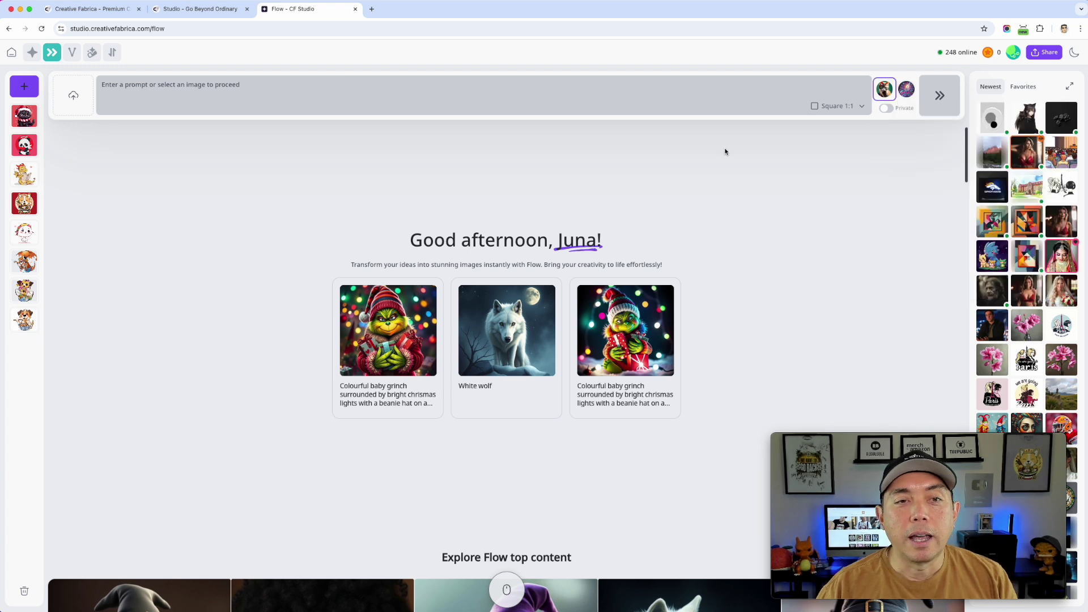
{"action": "left_click", "coordinate": [885, 95]}
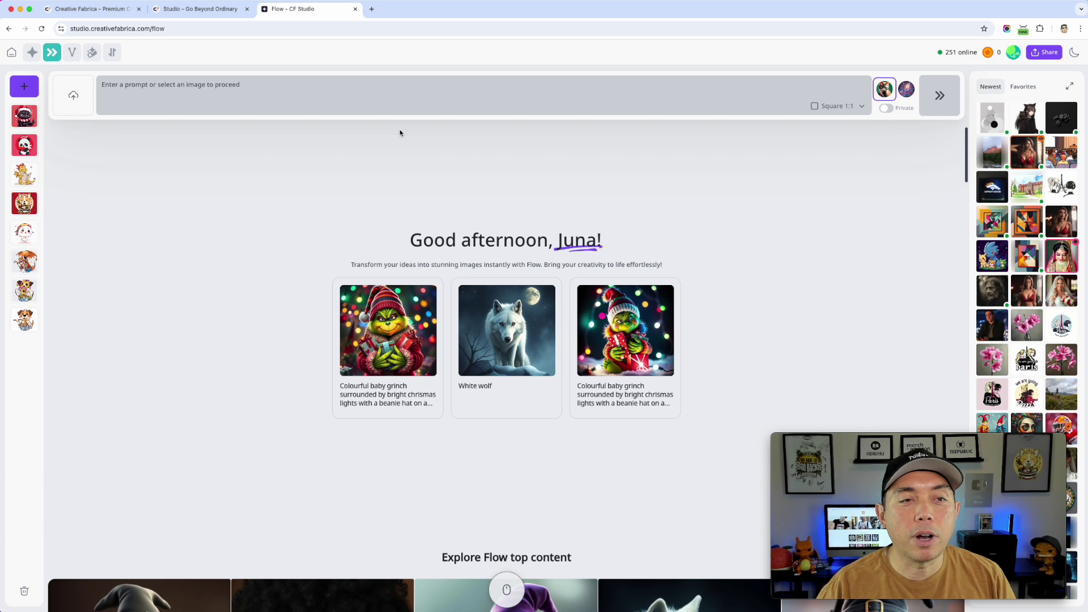
{"action": "left_click", "coordinate": [1021, 140]}
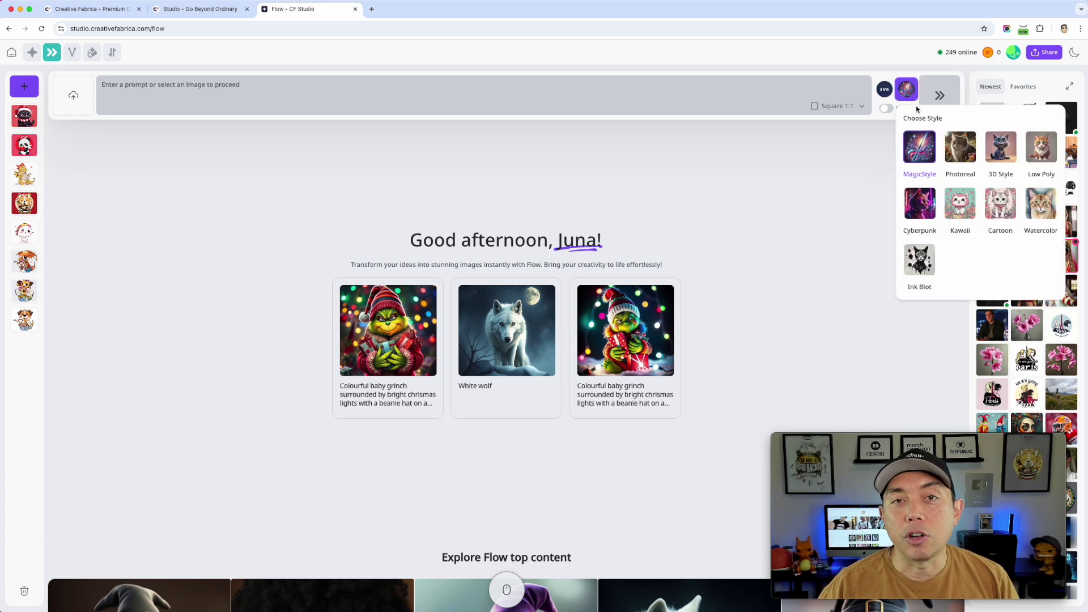
Step: Choose the Cartoon image style and confirm the SVG and style settings
{"action": "mouse_move", "coordinate": [917, 91]}
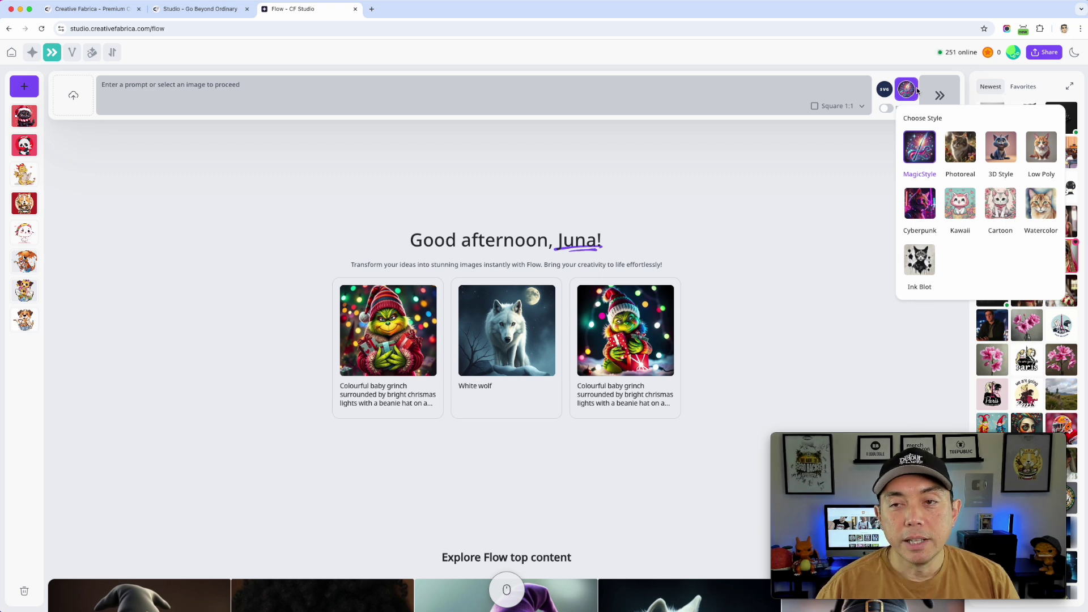
{"action": "left_click", "coordinate": [910, 91]}
{"action": "left_click", "coordinate": [908, 92]}
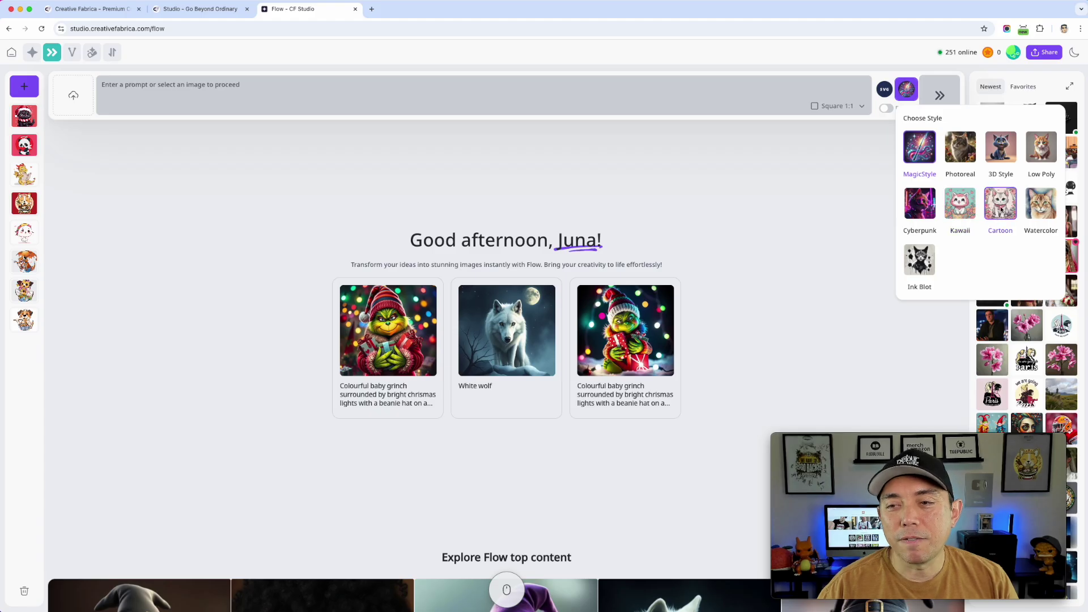
{"action": "left_click", "coordinate": [1001, 205]}
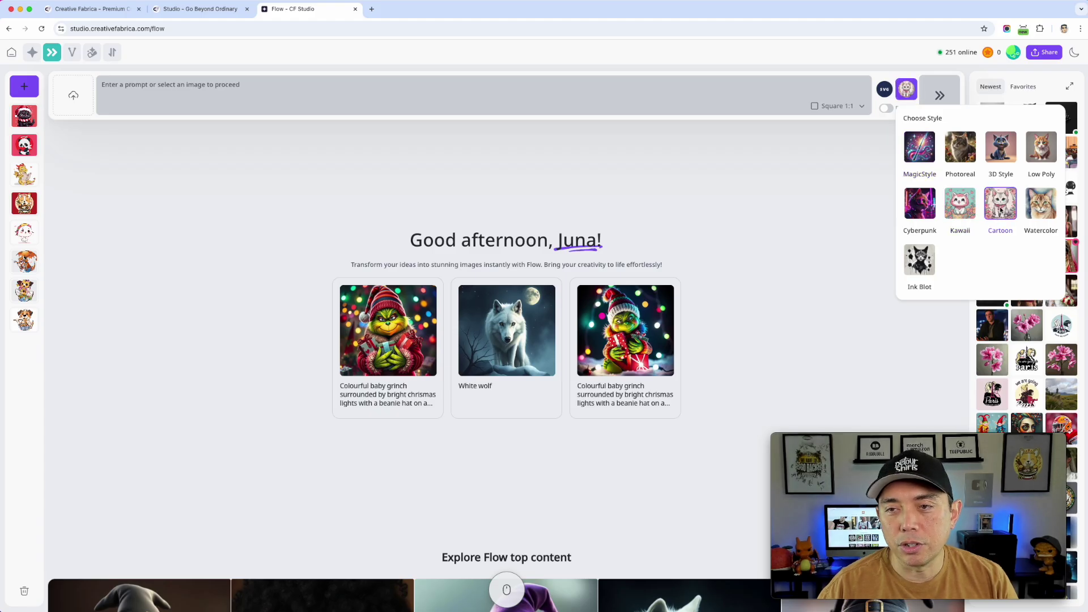
{"action": "left_click", "coordinate": [885, 89]}
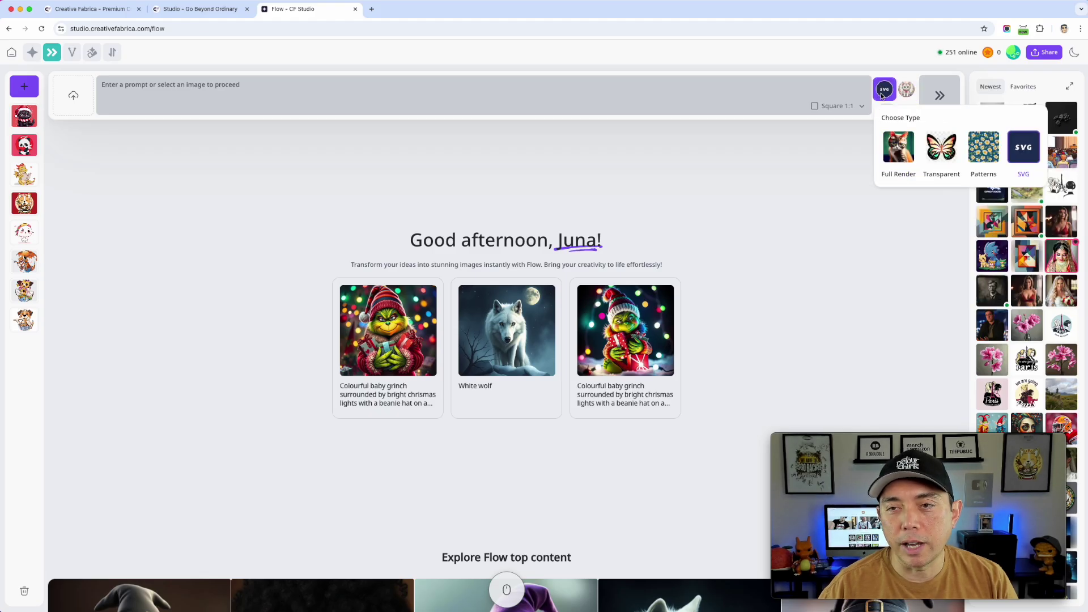
{"action": "left_click", "coordinate": [906, 89]}
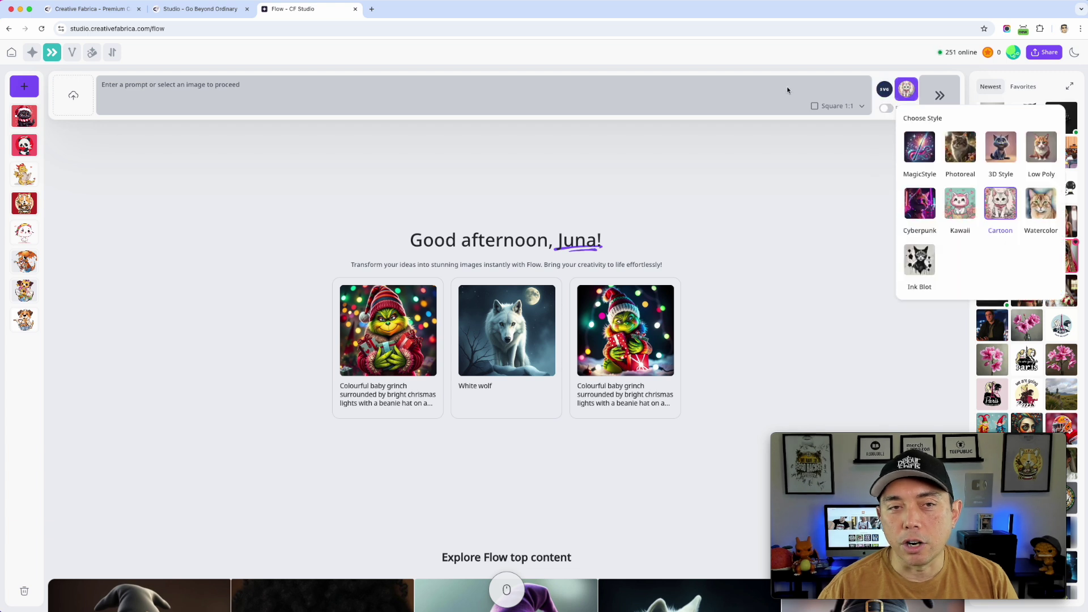
{"action": "left_click", "coordinate": [93, 75]}
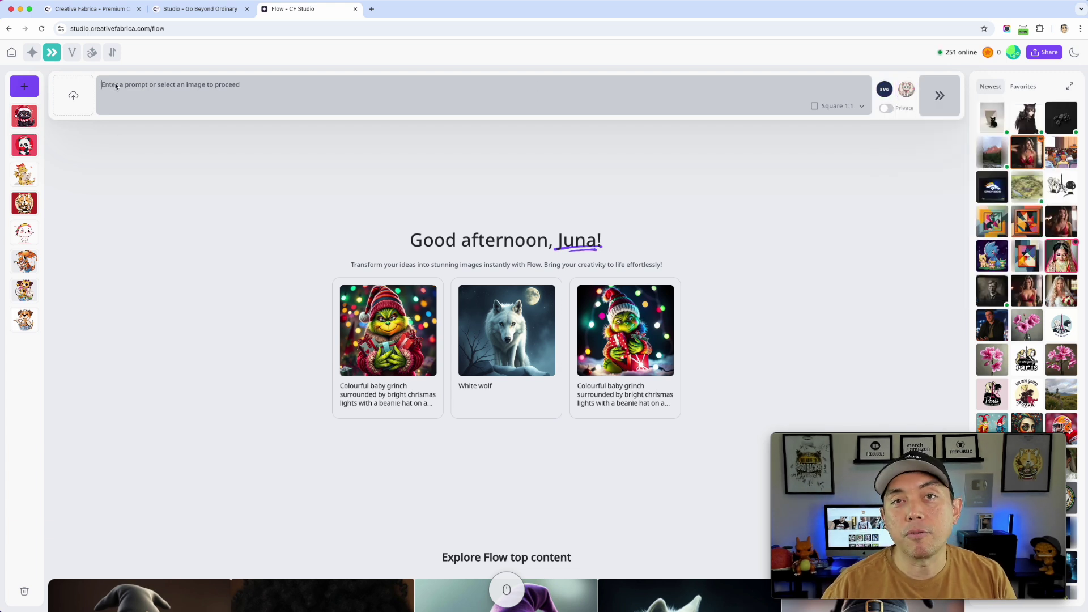
{"action": "left_click", "coordinate": [116, 85]}
Step: Enter the prompt 'A cute dog wearing a santa hat and a red and white striped scarf'
{"action": "type", "text": "A"}
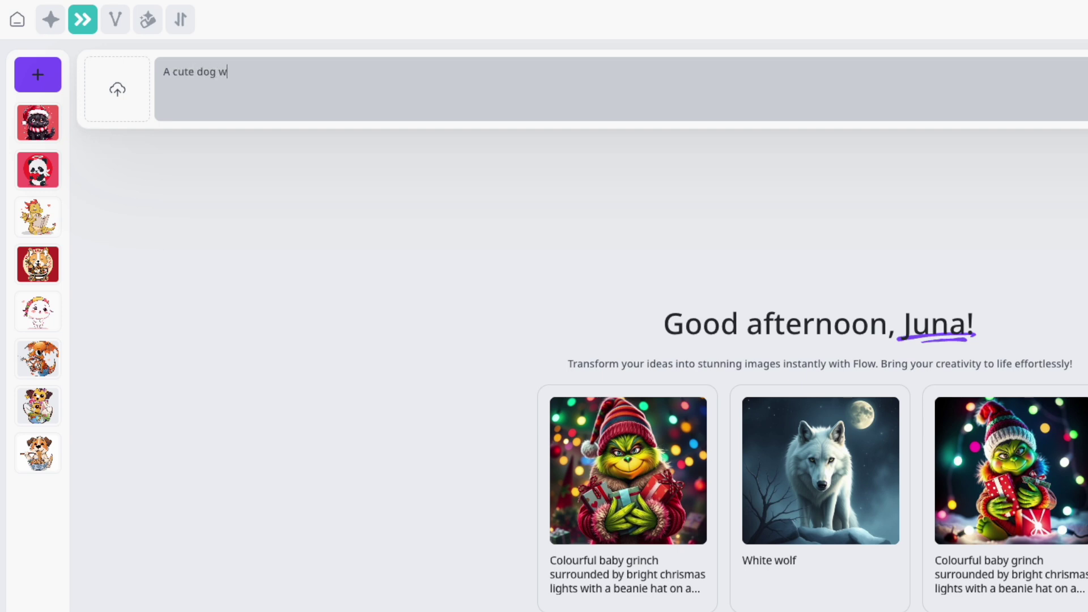
{"action": "type", "text": "cute dog wearing a santa hat and a "}
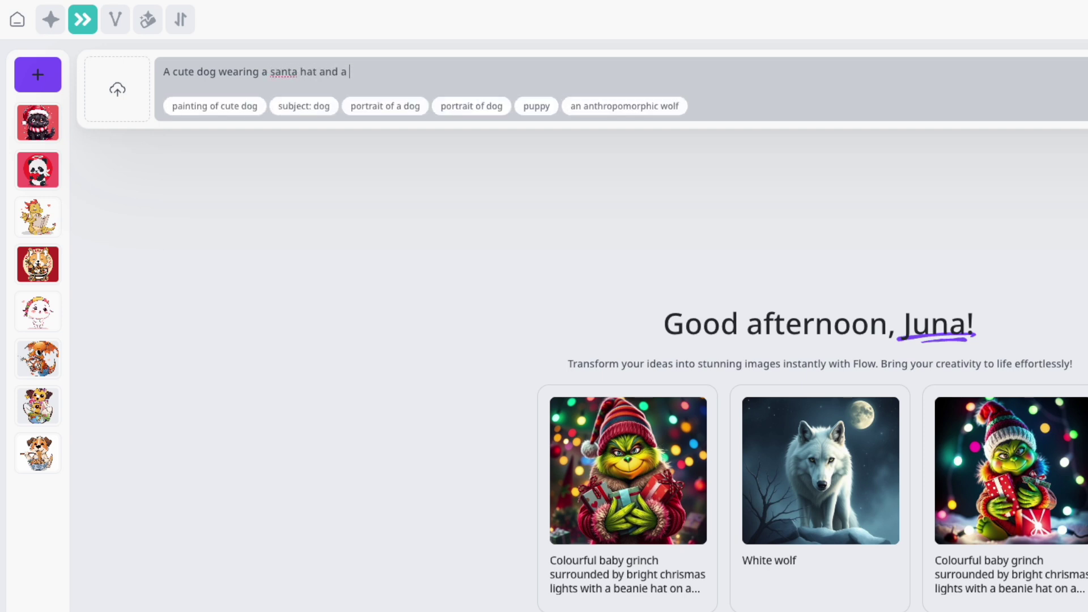
{"action": "type", "text": "red and whit"}
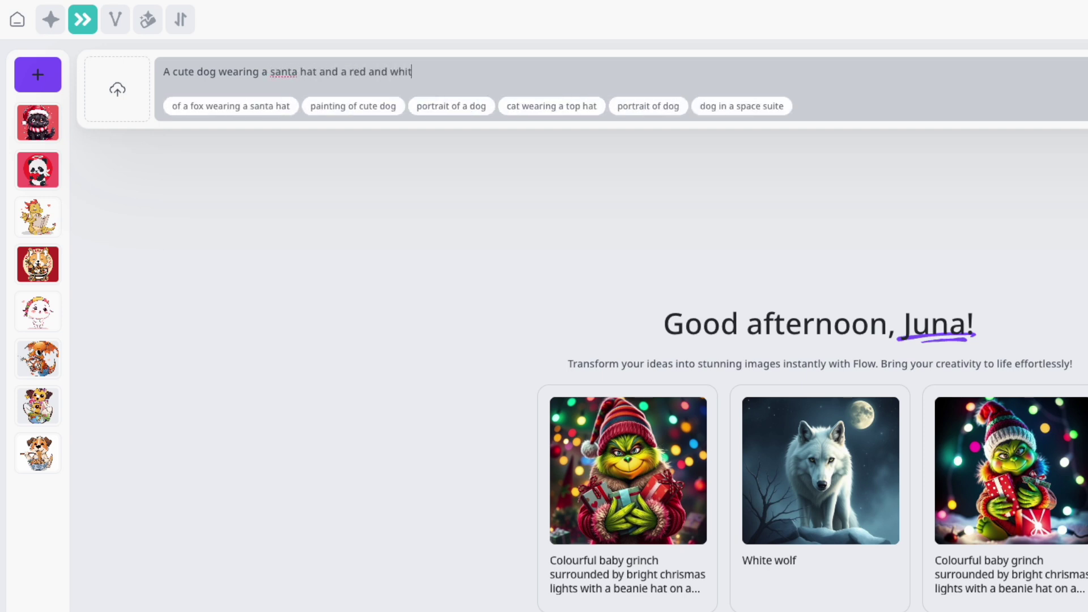
{"action": "type", "text": "e s"}
{"action": "type", "text": "trip"}
{"action": "key", "text": "BackSpace"}
{"action": "type", "text": "iped scarf"}
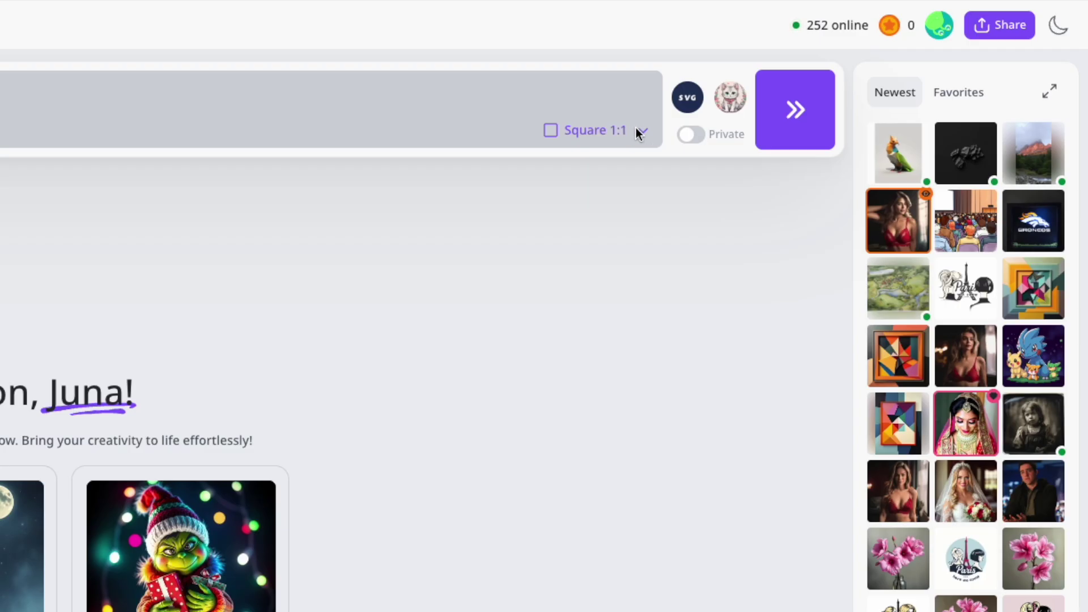
Step: Keep Square 1:1 and SVG, leave the generation public, and generate the dog images
{"action": "left_click", "coordinate": [862, 106]}
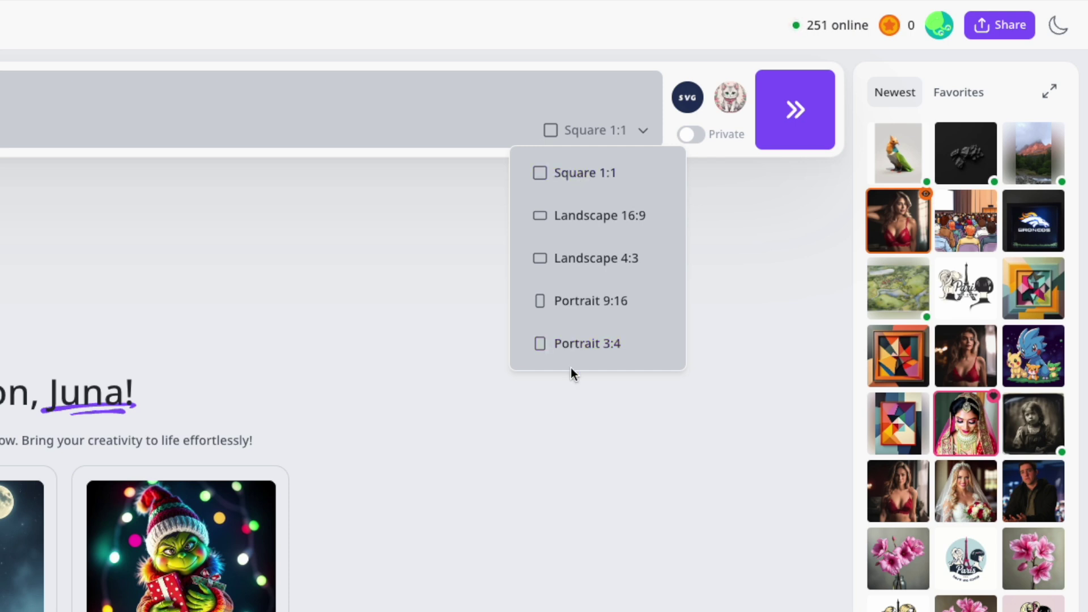
{"action": "left_click", "coordinate": [570, 172]}
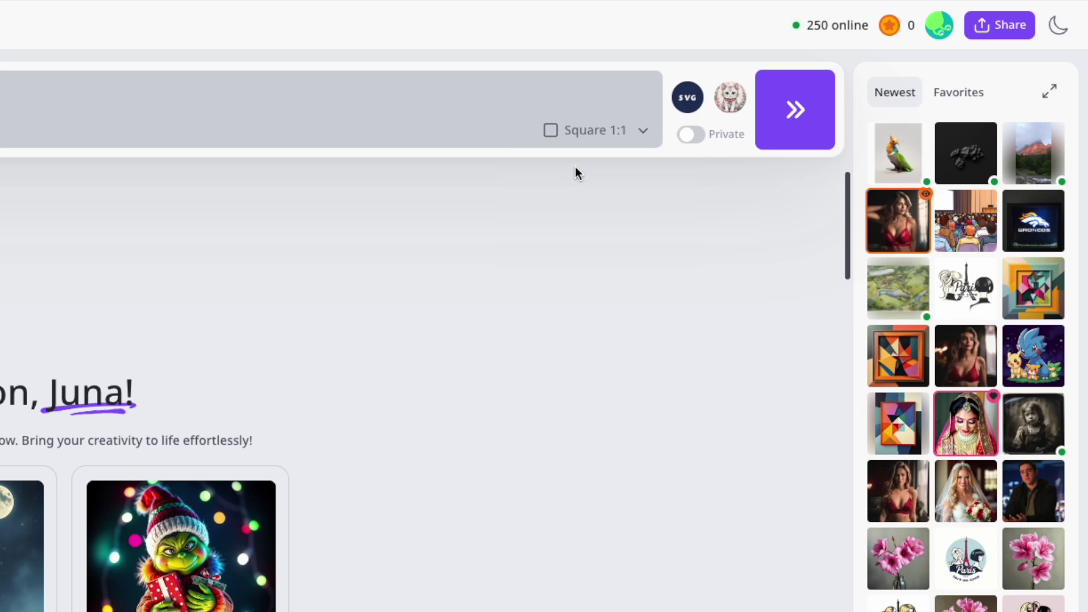
{"action": "left_click", "coordinate": [703, 100]}
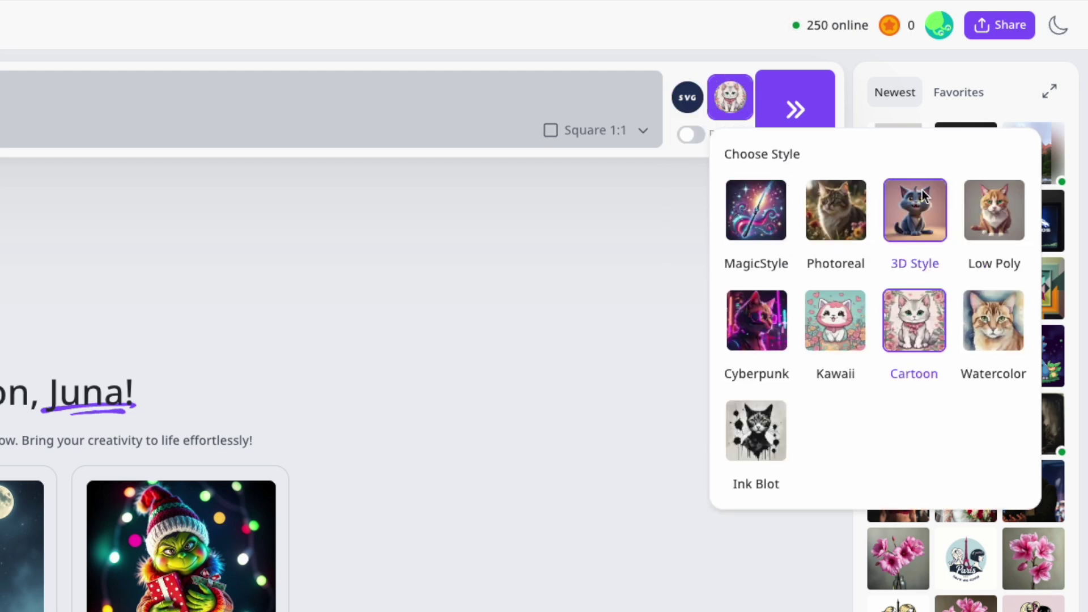
{"action": "mouse_move", "coordinate": [727, 99]}
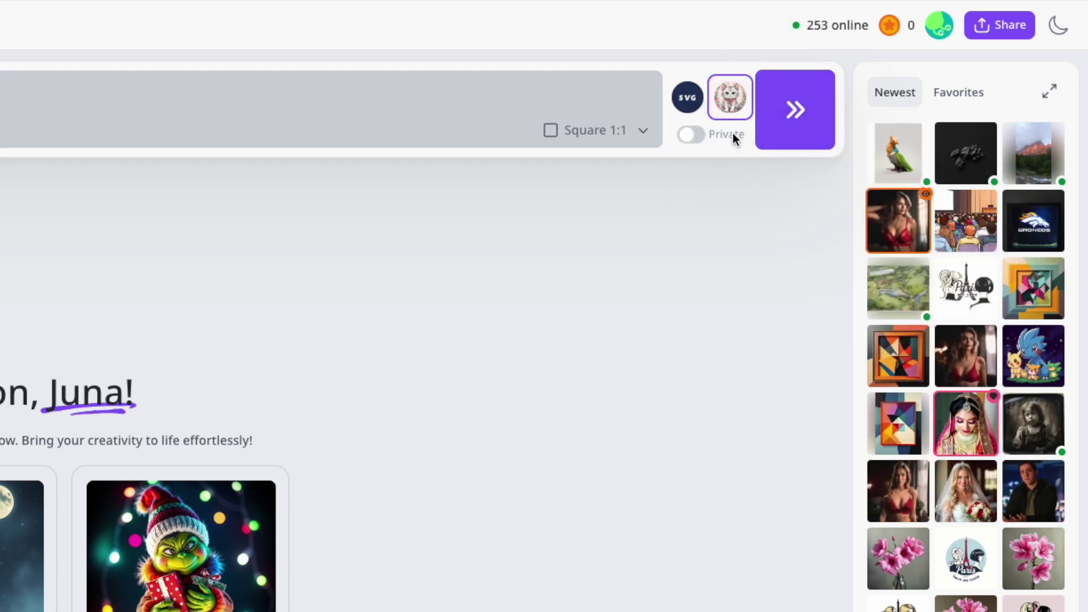
{"action": "left_click", "coordinate": [699, 135]}
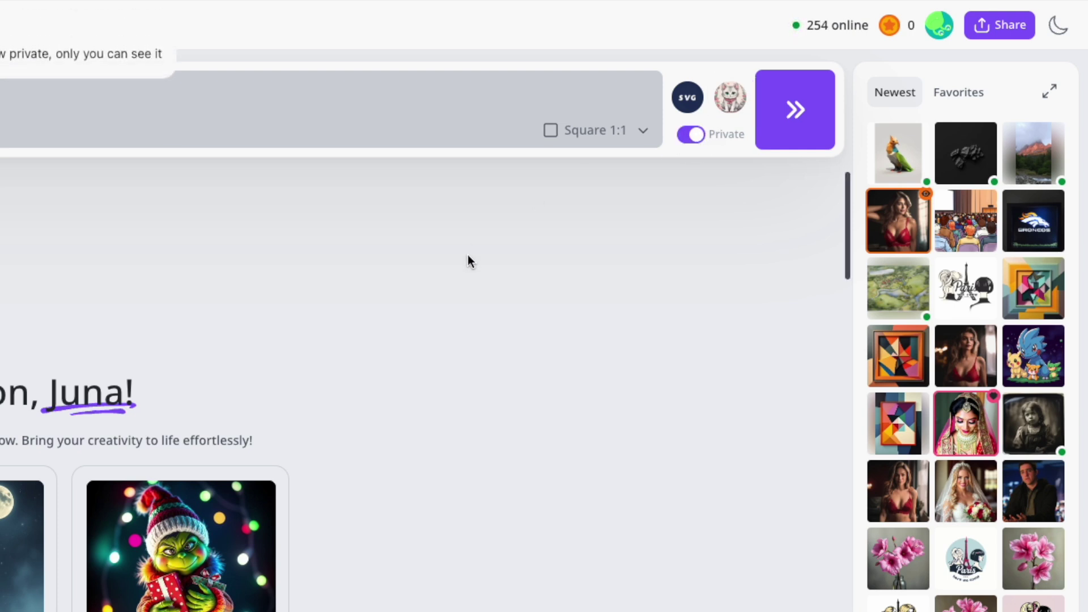
{"action": "left_click", "coordinate": [686, 136]}
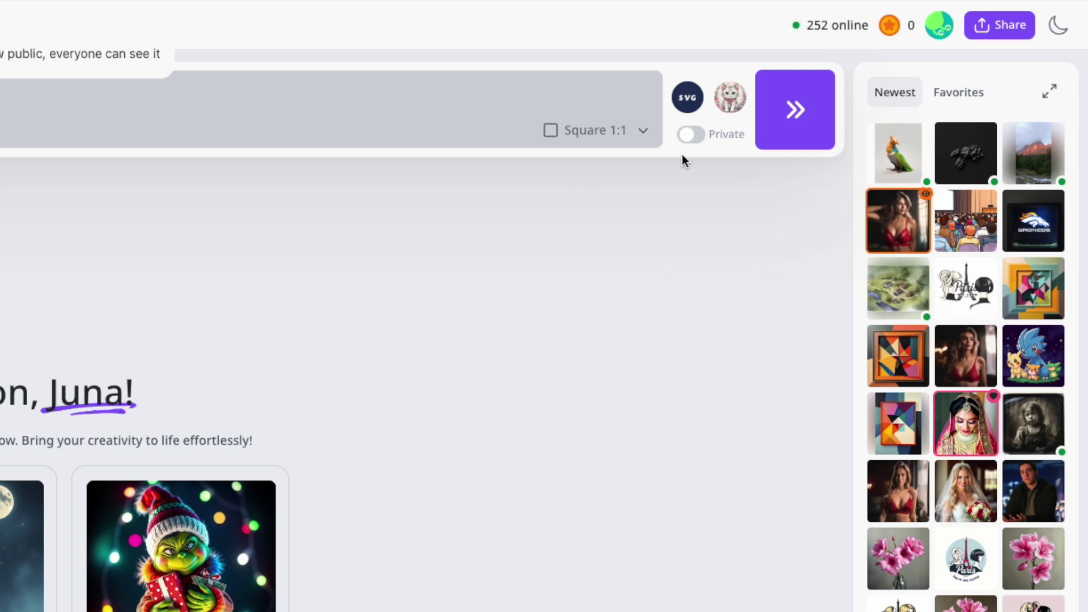
{"action": "left_click", "coordinate": [800, 111]}
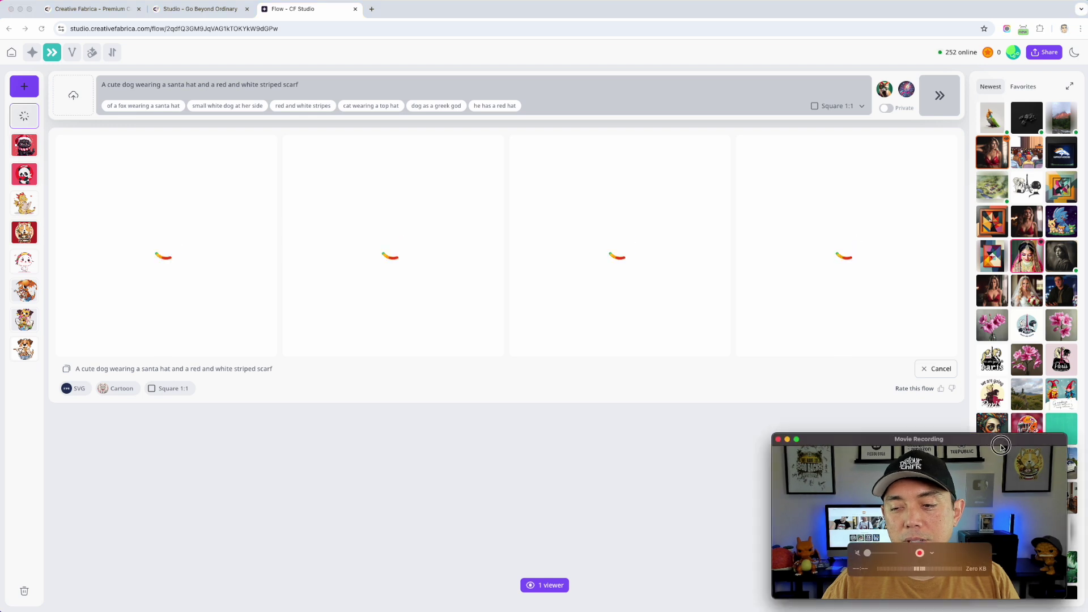
Step: Wait for the four cartoon santa-hat dog images to finish generating
{"action": "left_click_drag", "start_coordinate": [993, 448], "coordinate": [1017, 460]}
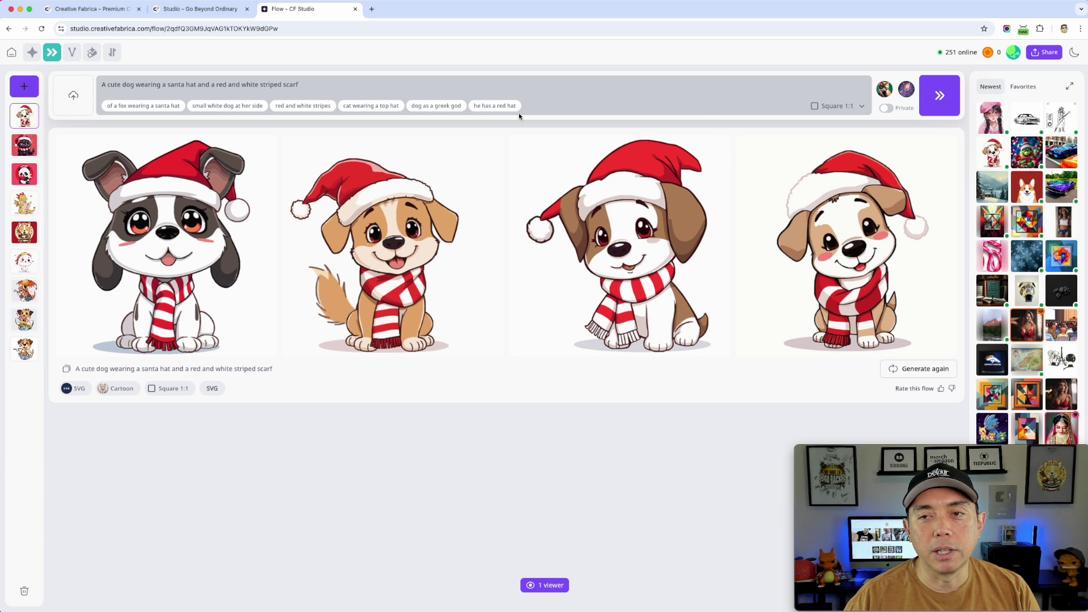
Step: Switch the image style to Kawaii while keeping SVG as the output type
{"action": "left_click", "coordinate": [885, 90]}
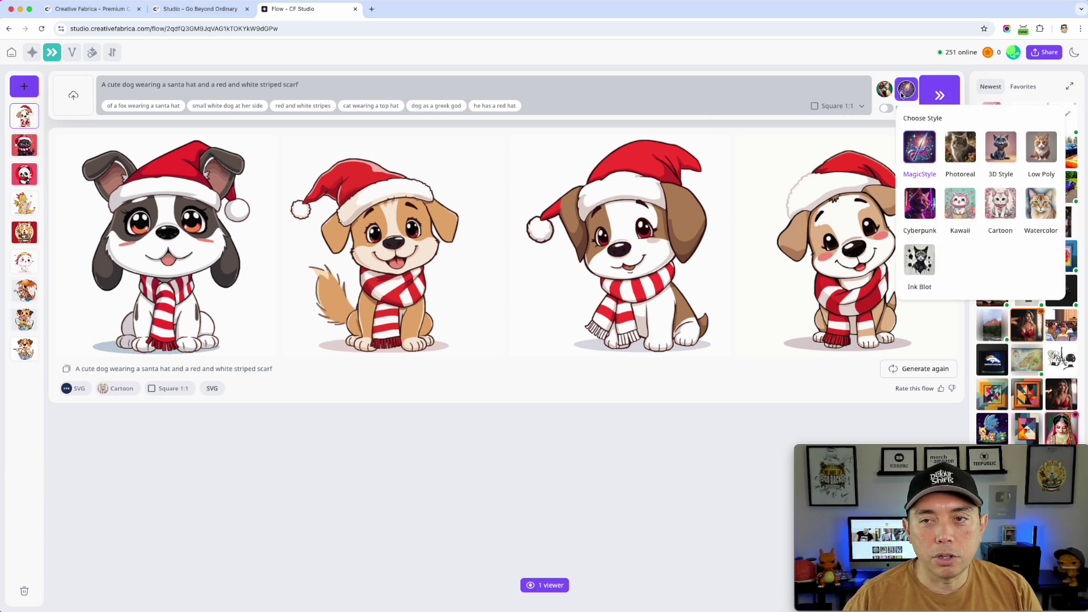
{"action": "left_click", "coordinate": [1024, 149]}
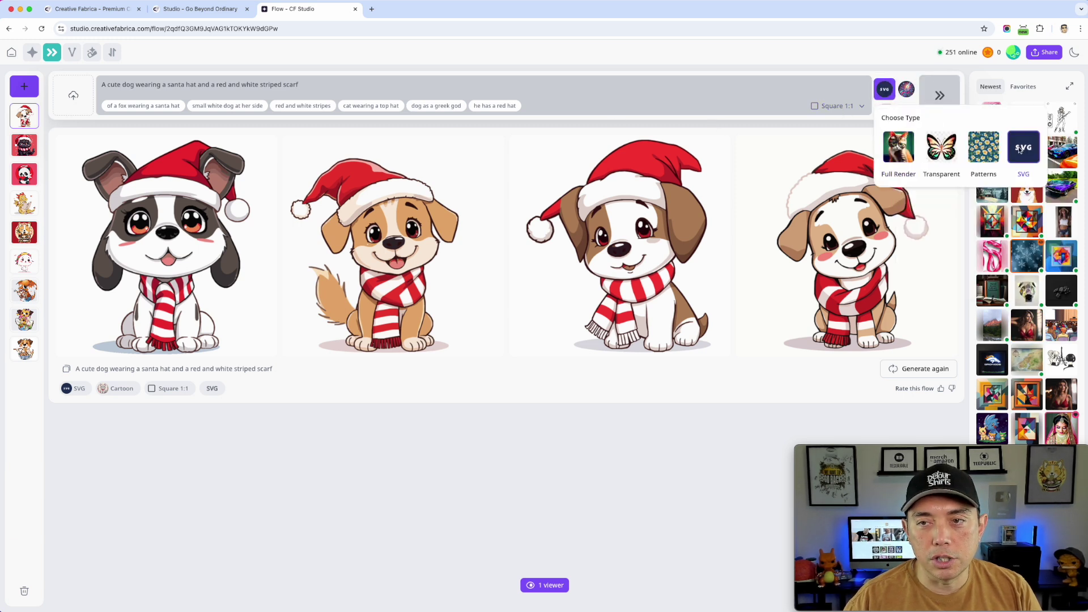
{"action": "left_click", "coordinate": [906, 88]}
{"action": "left_click", "coordinate": [961, 203]}
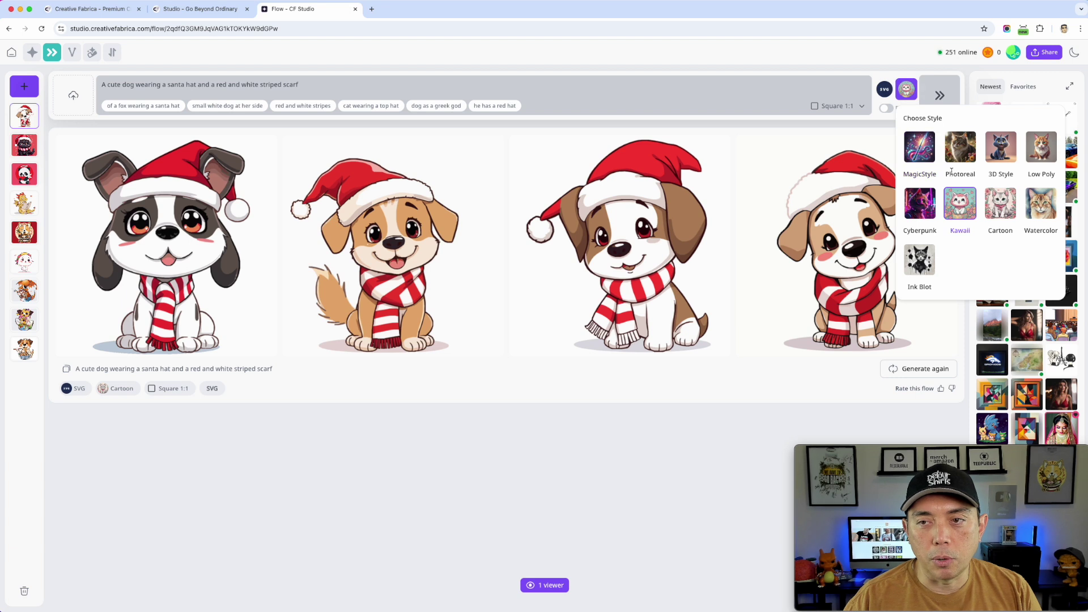
{"action": "left_click", "coordinate": [884, 91]}
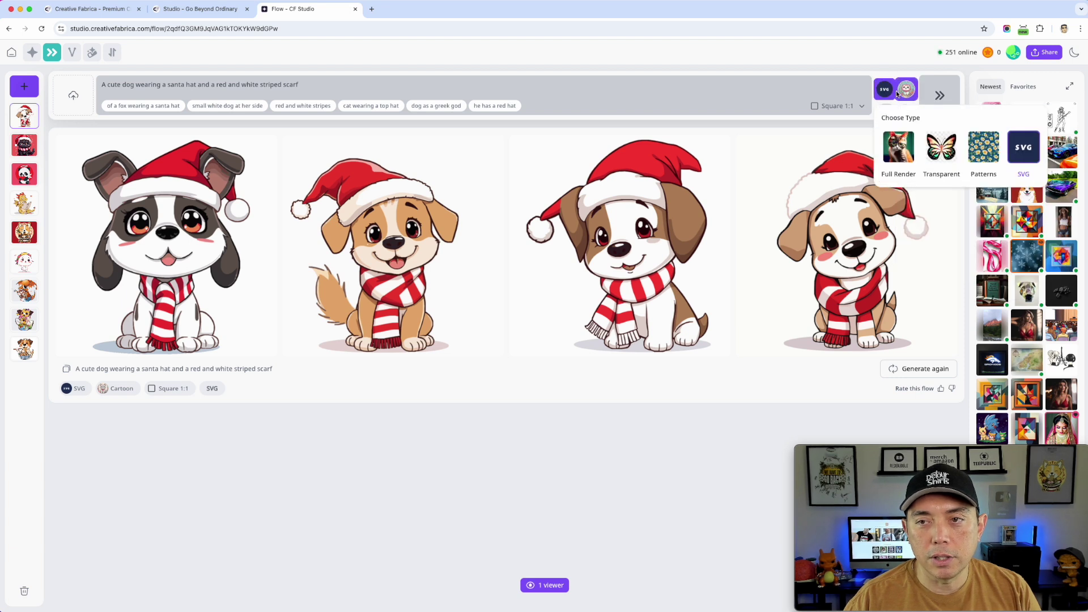
{"action": "left_click", "coordinate": [906, 91]}
{"action": "left_click", "coordinate": [173, 128]}
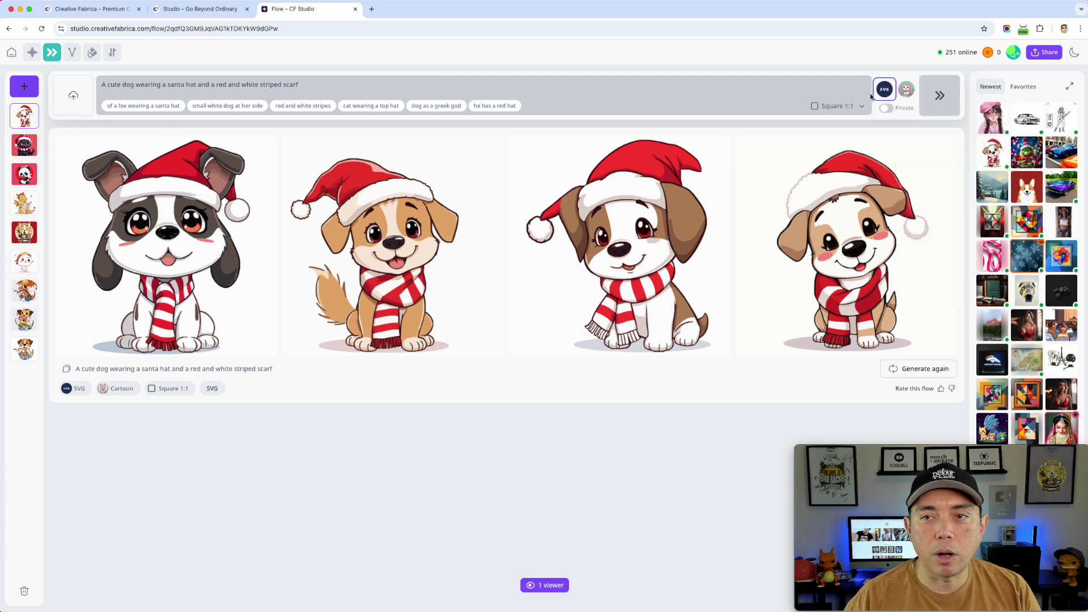
Step: Generate the Kawaii batch of dogs and scroll through the finished results
{"action": "left_click", "coordinate": [939, 96]}
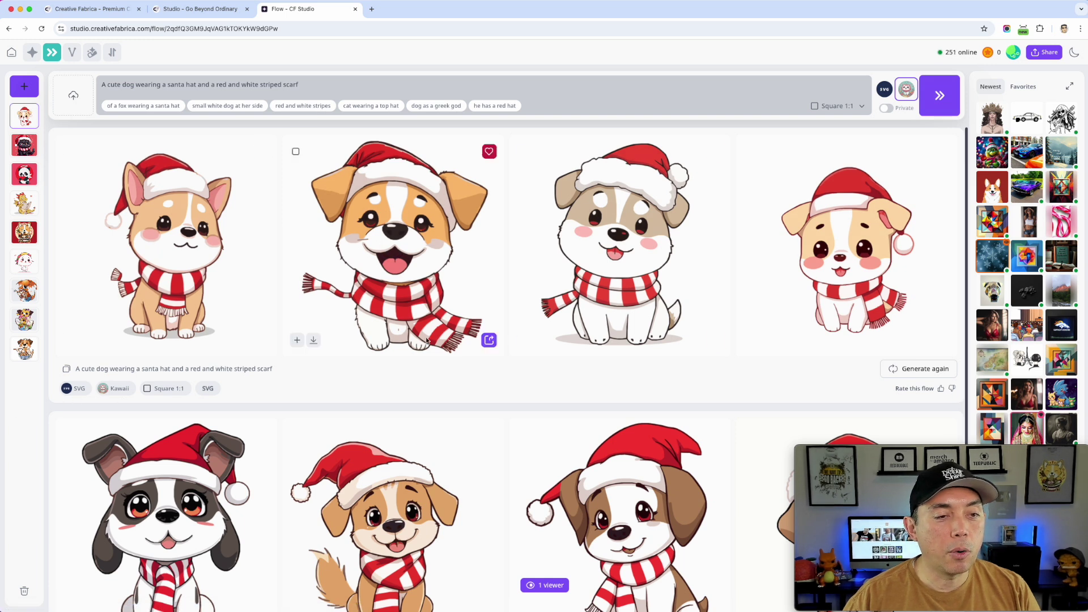
{"action": "scroll", "coordinate": [856, 295], "scroll_direction": "down", "scroll_amount": 3}
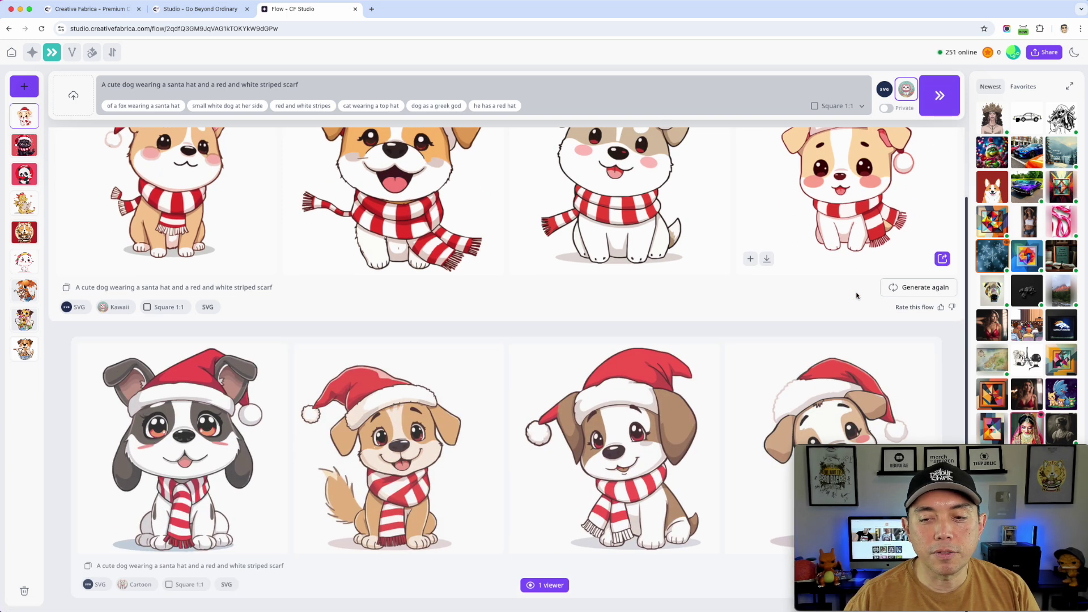
{"action": "scroll", "coordinate": [856, 296], "scroll_direction": "up", "scroll_amount": 3}
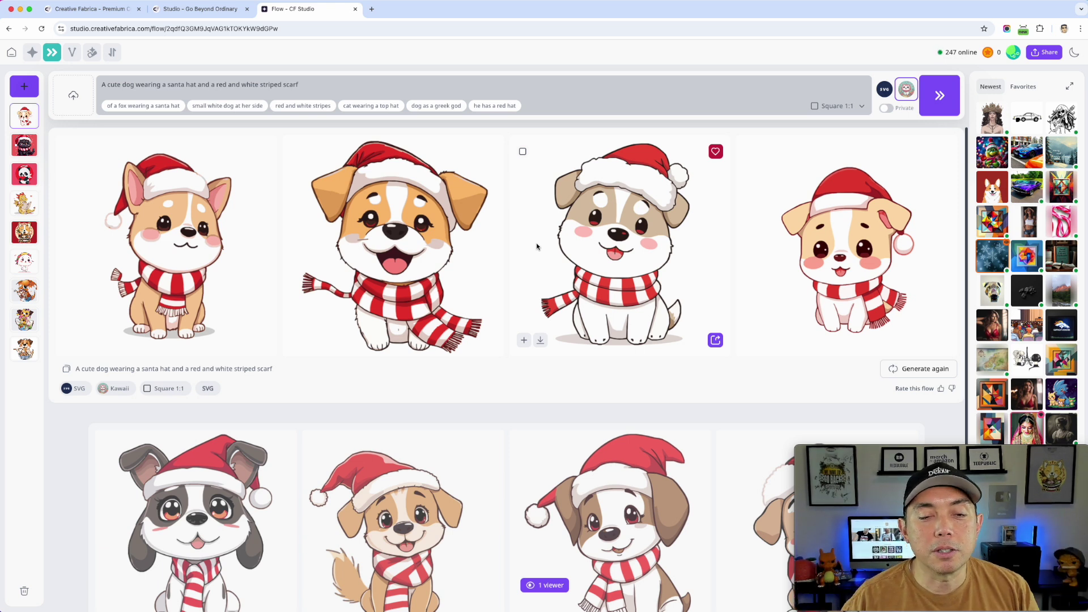
{"action": "scroll", "coordinate": [437, 374], "scroll_direction": "down", "scroll_amount": 3}
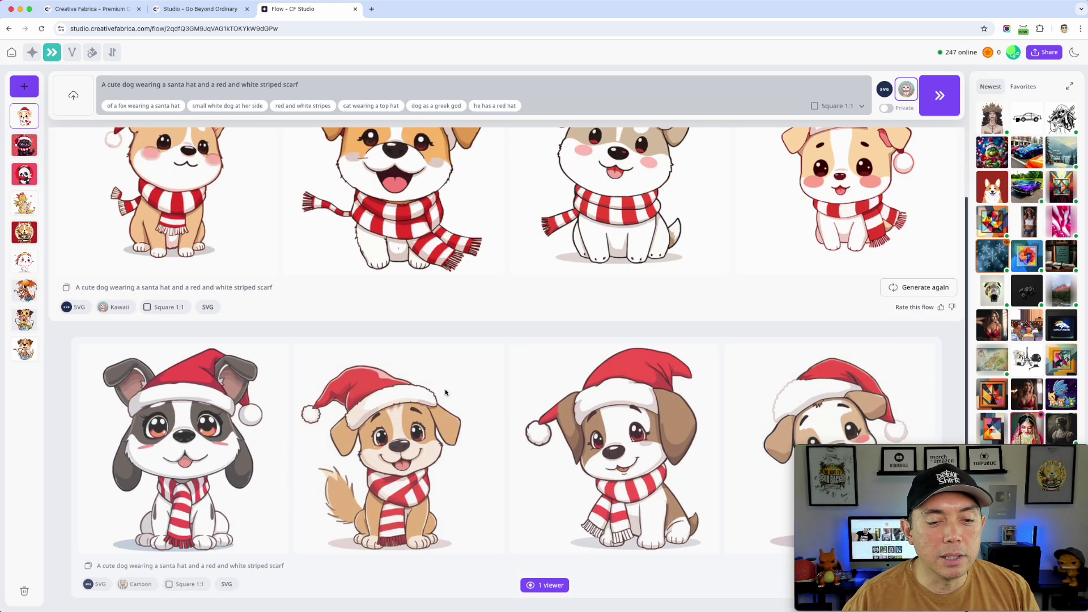
{"action": "scroll", "coordinate": [697, 436], "scroll_direction": "up", "scroll_amount": 3}
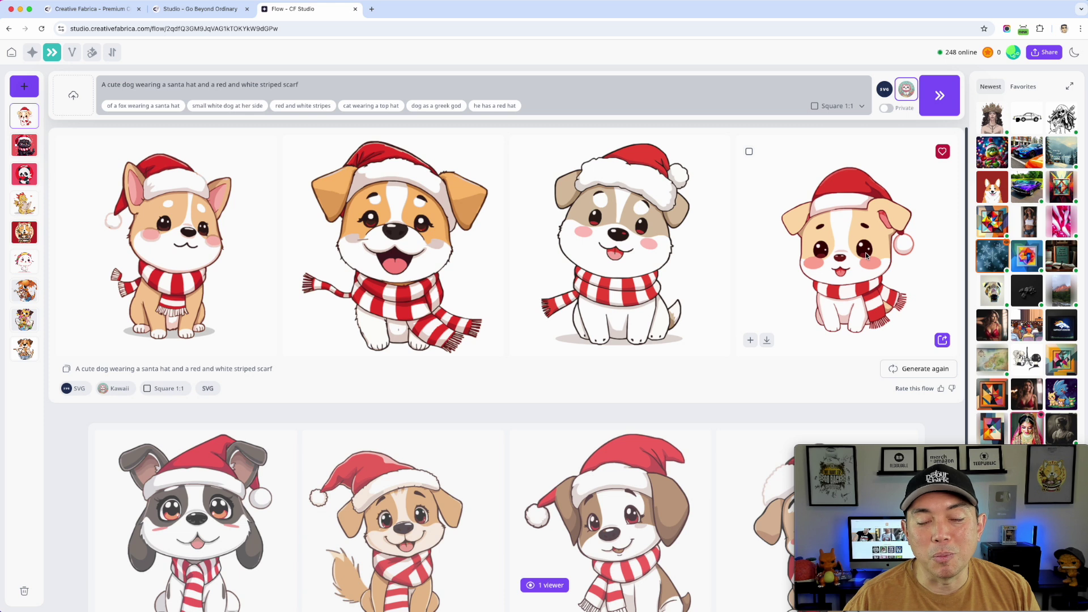
{"action": "left_click", "coordinate": [910, 91]}
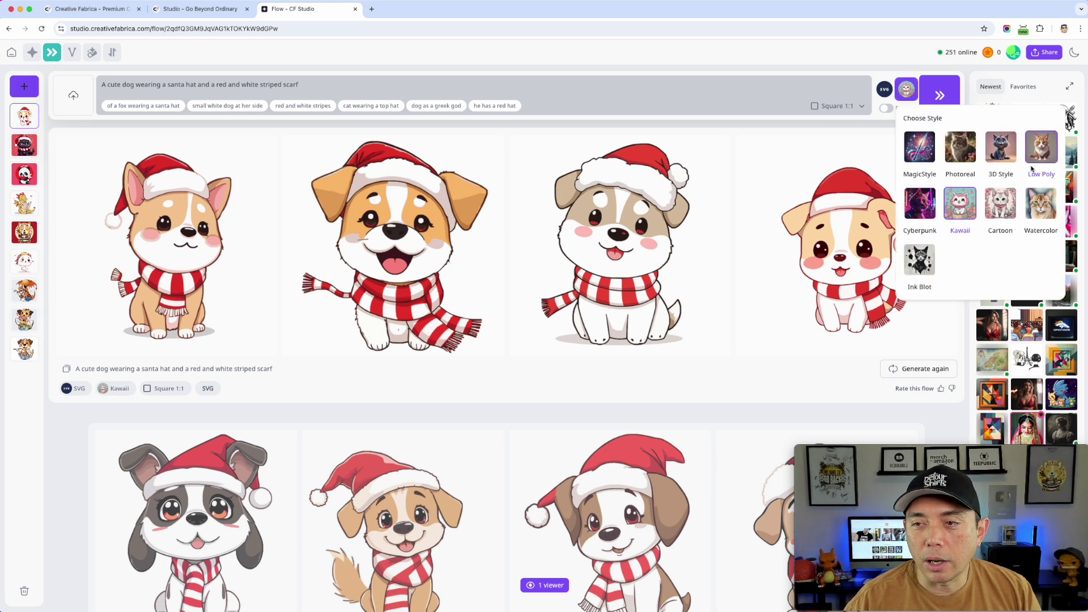
Step: Pick the Low Poly style with SVG output and generate four new dogs
{"action": "left_click", "coordinate": [885, 90]}
{"action": "left_click", "coordinate": [907, 89]}
{"action": "left_click", "coordinate": [885, 90]}
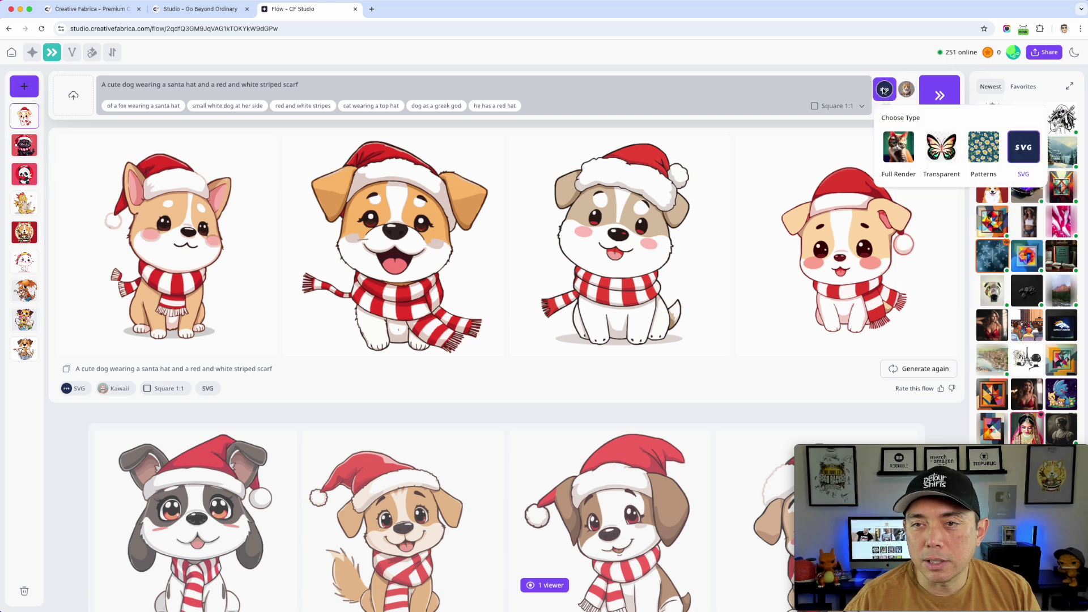
{"action": "left_click", "coordinate": [901, 92]}
{"action": "left_click", "coordinate": [902, 92]}
{"action": "left_click", "coordinate": [907, 94]}
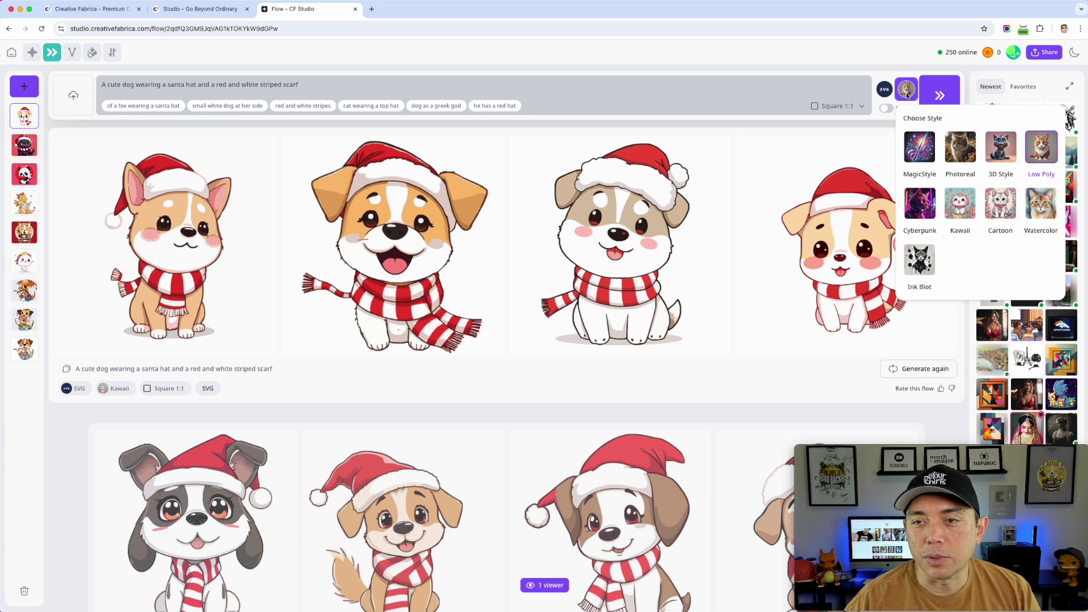
{"action": "left_click", "coordinate": [907, 94]}
{"action": "left_click", "coordinate": [940, 95]}
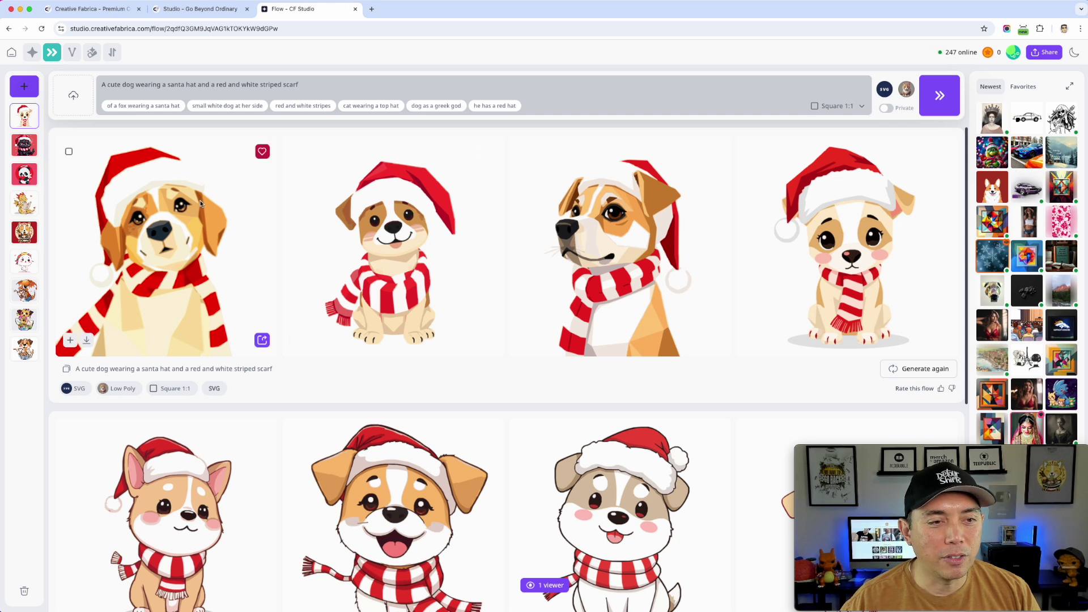
Step: Switch to the Ink Blot style, confirm SVG output, and generate a new batch
{"action": "left_click", "coordinate": [906, 91]}
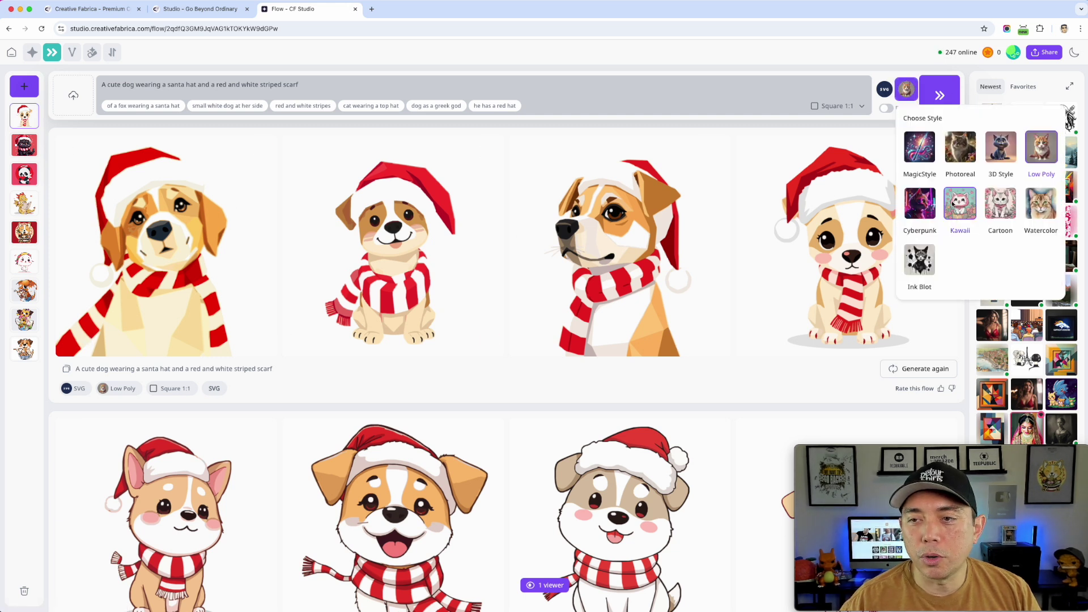
{"action": "left_click", "coordinate": [919, 259]}
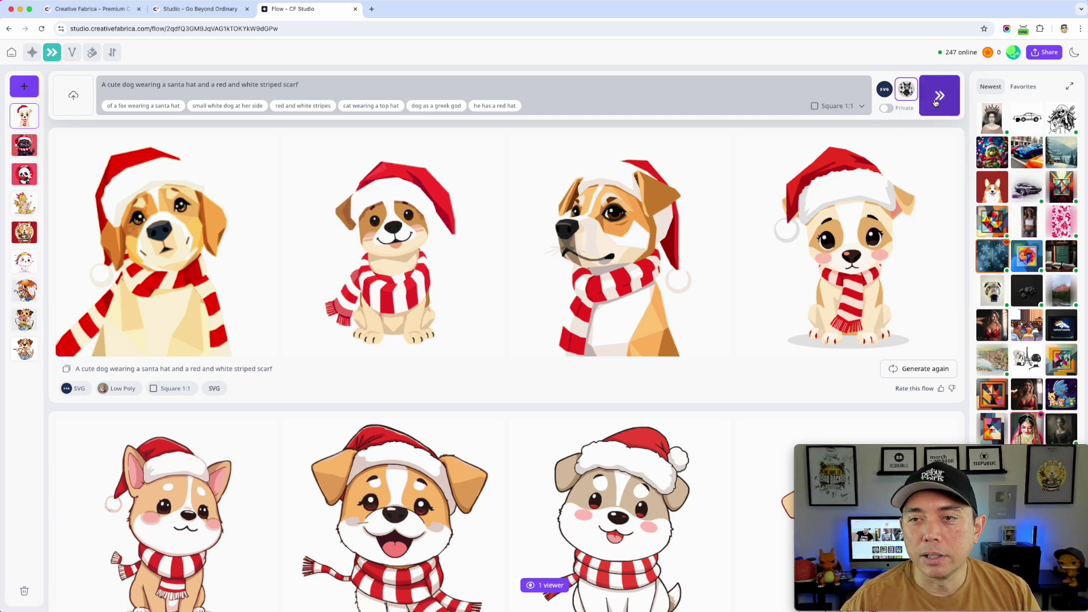
{"action": "left_click", "coordinate": [882, 89]}
{"action": "left_click", "coordinate": [939, 96]}
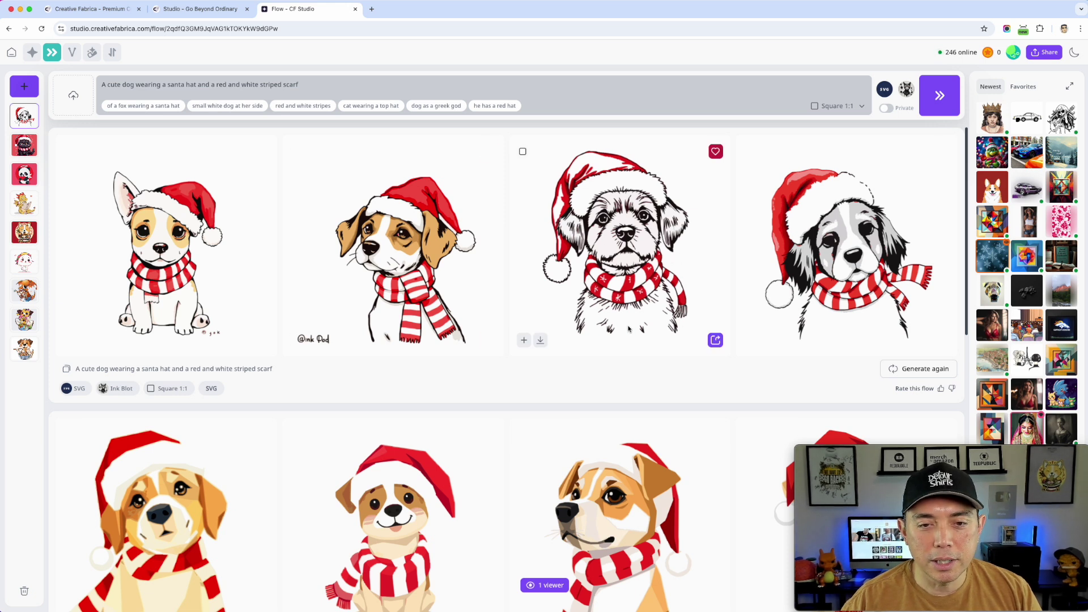
Step: Download the third Ink Blot dog and the fourth Cartoon dog as SVG files
{"action": "left_click", "coordinate": [541, 340]}
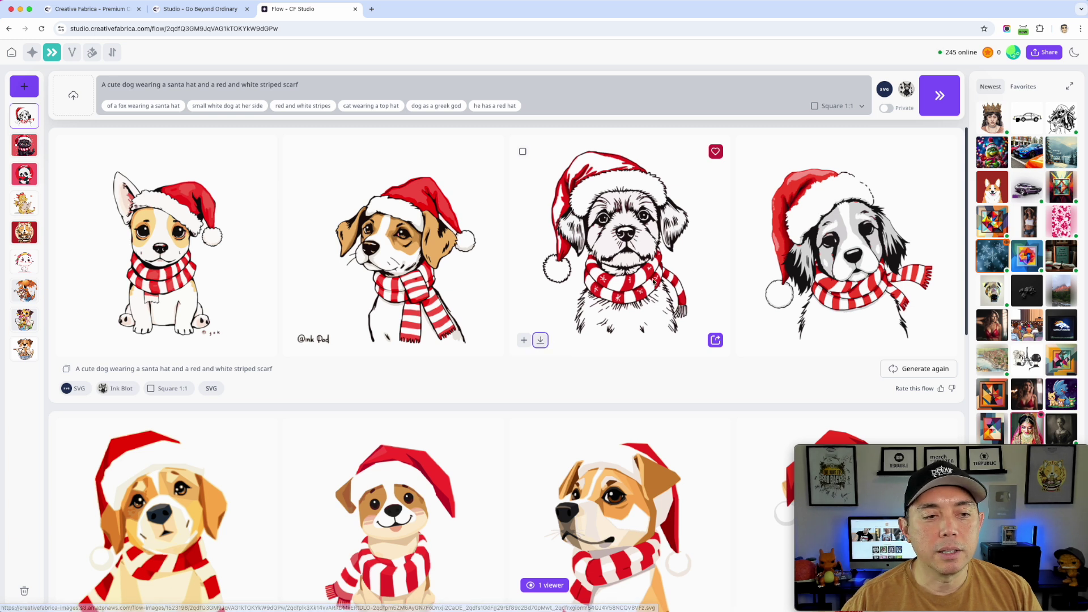
{"action": "scroll", "coordinate": [664, 308], "scroll_direction": "down", "scroll_amount": 10}
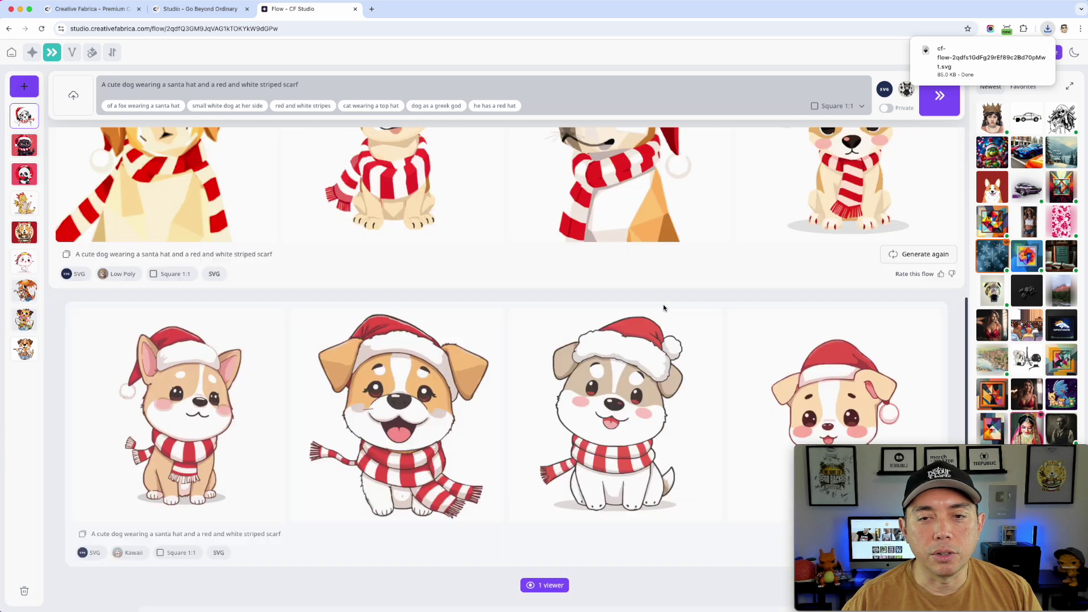
{"action": "scroll", "coordinate": [664, 307], "scroll_direction": "up", "scroll_amount": 5}
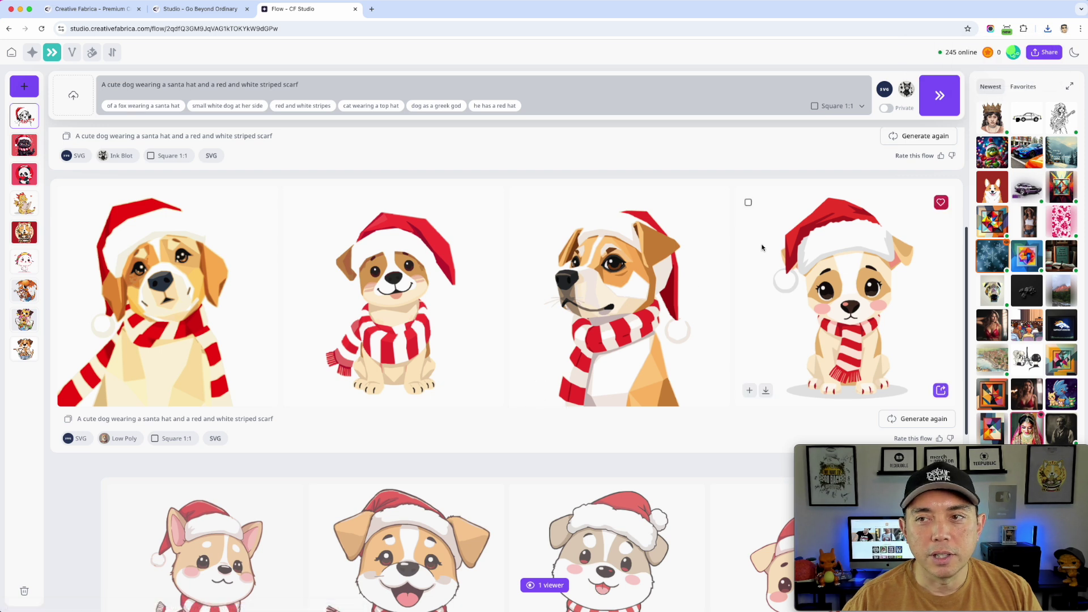
{"action": "scroll", "coordinate": [751, 380], "scroll_direction": "down", "scroll_amount": 6}
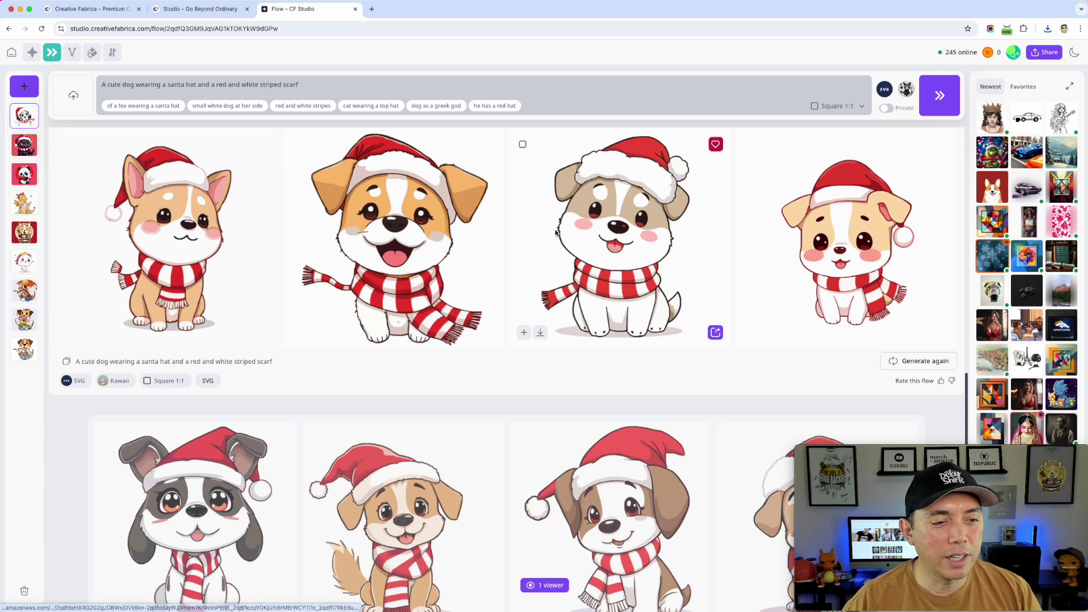
{"action": "scroll", "coordinate": [612, 361], "scroll_direction": "down", "scroll_amount": 2}
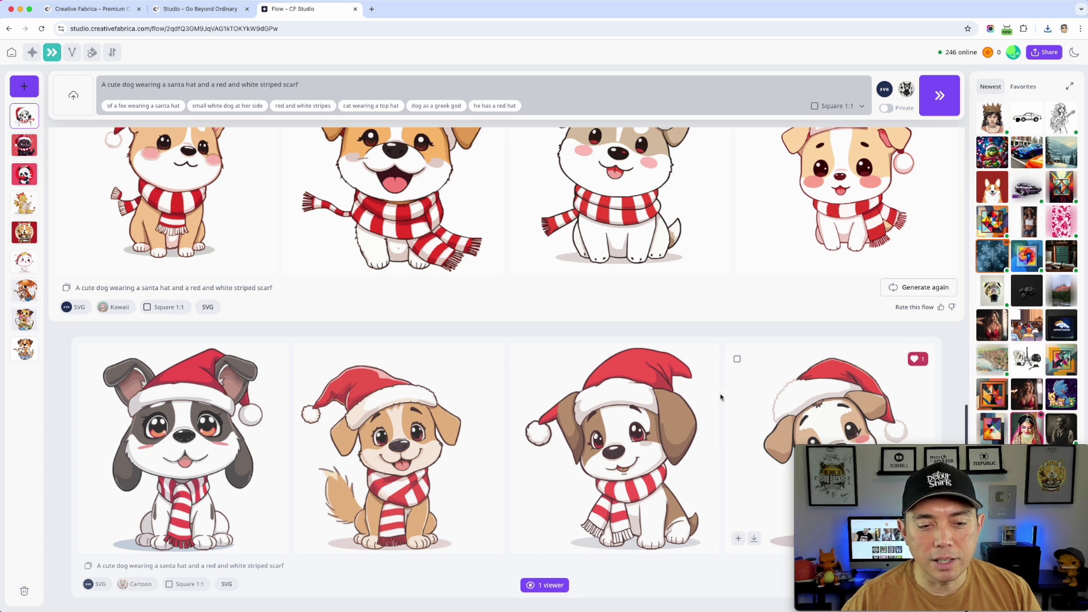
{"action": "left_click_drag", "start_coordinate": [929, 449], "coordinate": [933, 395]}
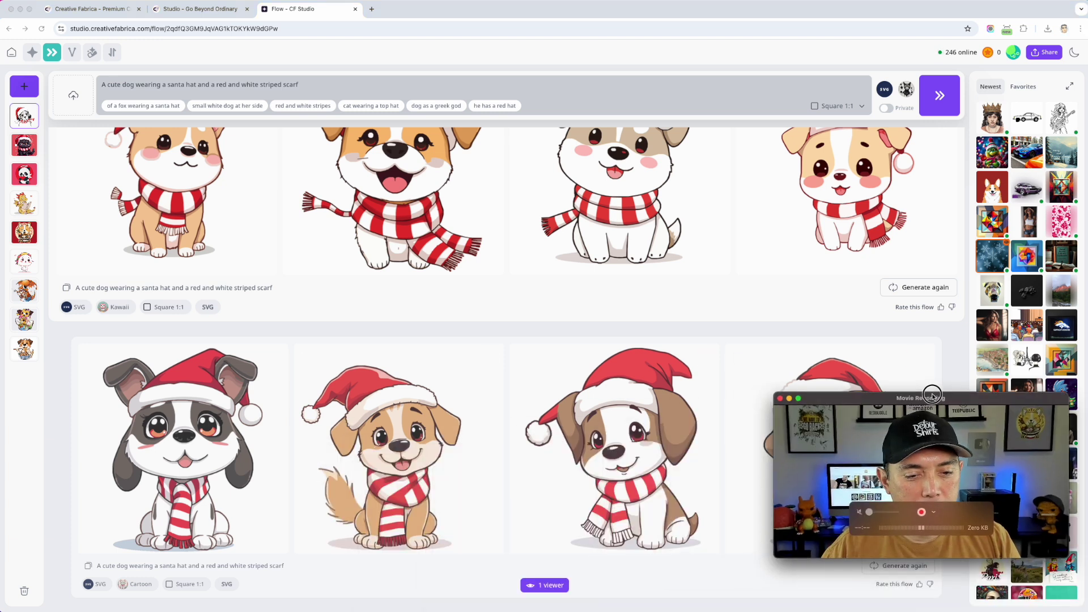
{"action": "left_click_drag", "start_coordinate": [933, 395], "coordinate": [209, 439]}
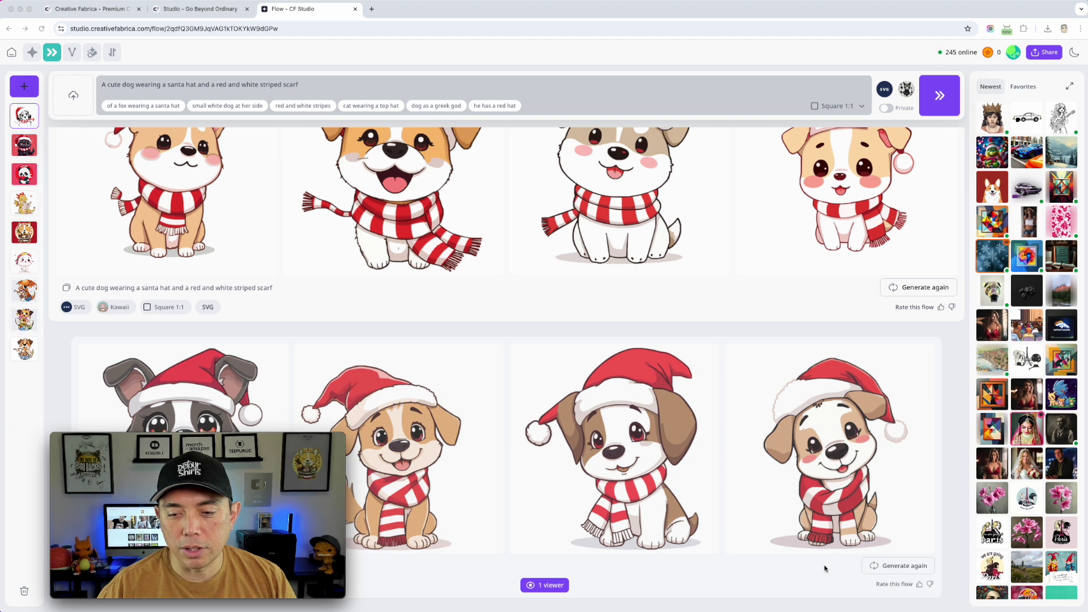
{"action": "left_click", "coordinate": [754, 538]}
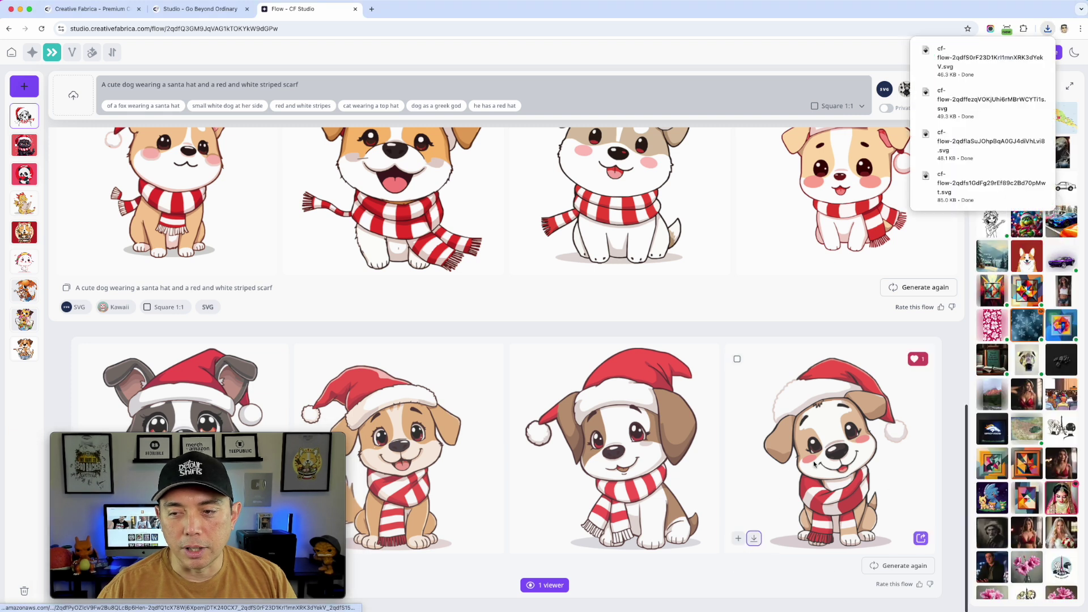
{"action": "left_click_drag", "start_coordinate": [244, 442], "coordinate": [1001, 414]}
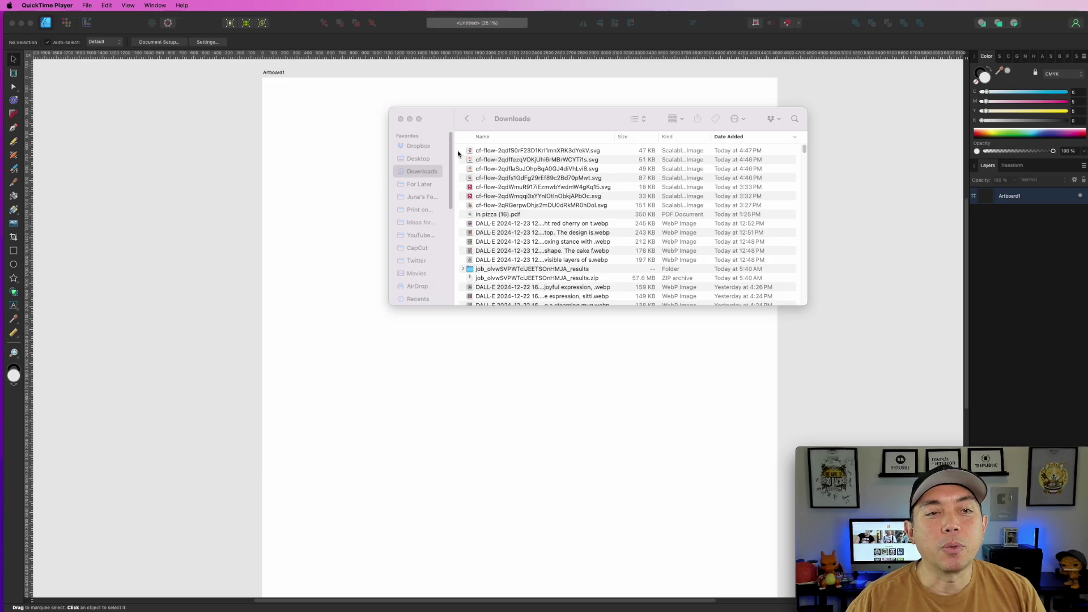
Step: Select the downloaded cf-flow SVG files in Downloads and open them in Affinity Designer 2
{"action": "left_click", "coordinate": [595, 151]}
{"action": "left_click", "coordinate": [576, 153]}
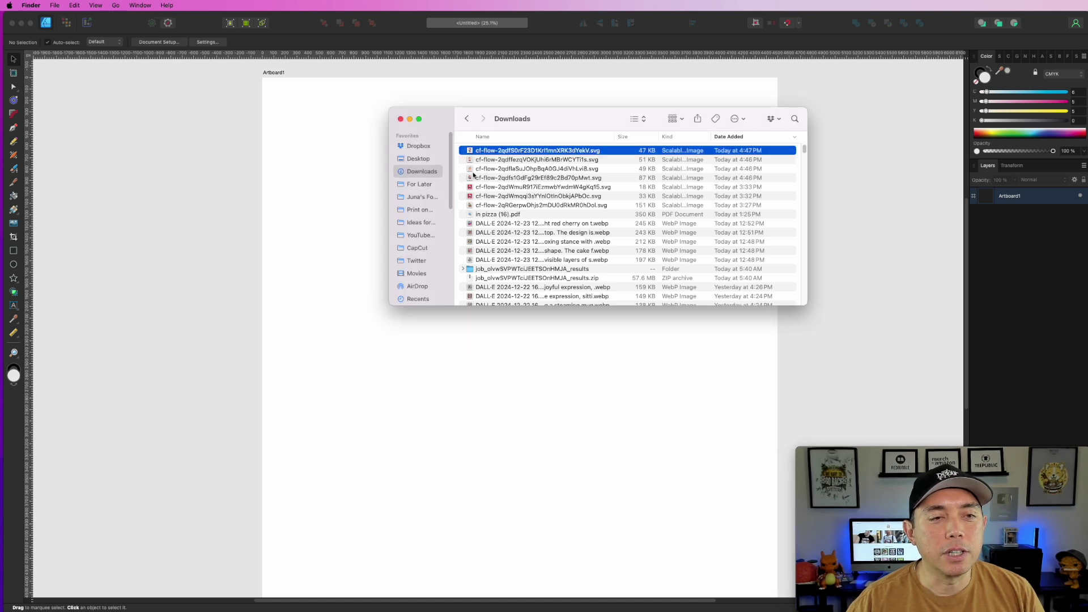
{"action": "left_click", "coordinate": [473, 180], "text": "shift"}
{"action": "left_click_drag", "start_coordinate": [539, 116], "coordinate": [1087, 146]}
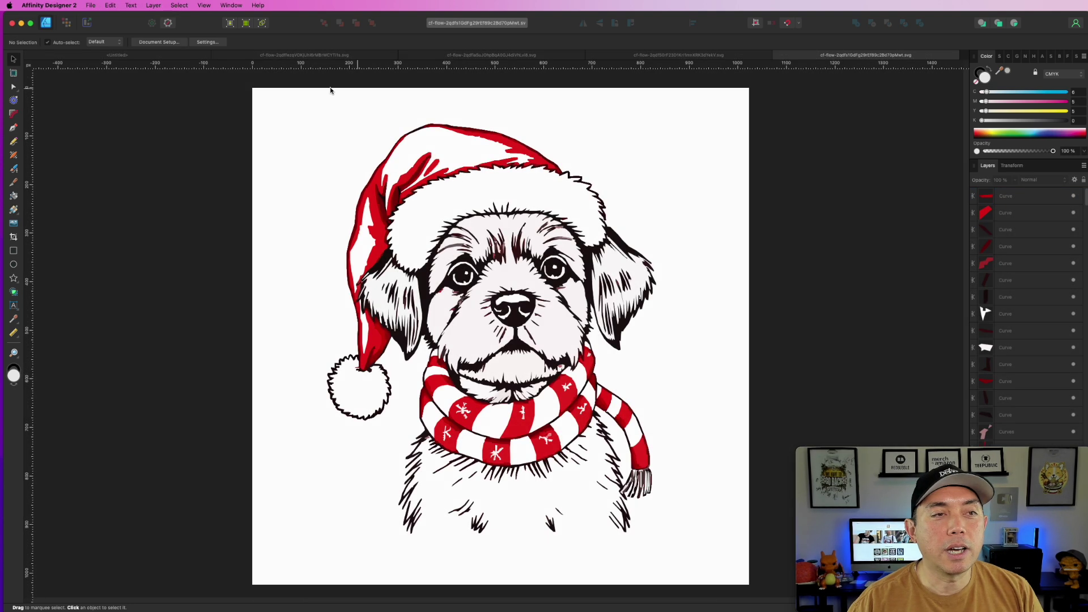
Step: Look through the corgi, low-poly, cartoon puppy and line-art dog documents, ending on the corgi
{"action": "left_click", "coordinate": [277, 55]}
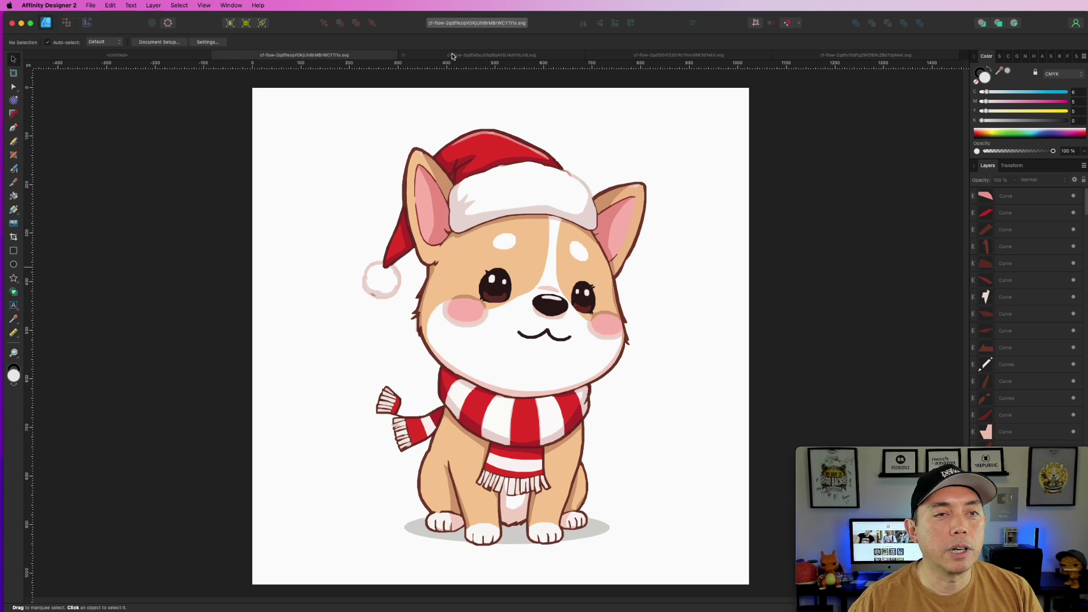
{"action": "left_click", "coordinate": [453, 55]}
{"action": "left_click", "coordinate": [704, 56]}
{"action": "left_click", "coordinate": [847, 56]}
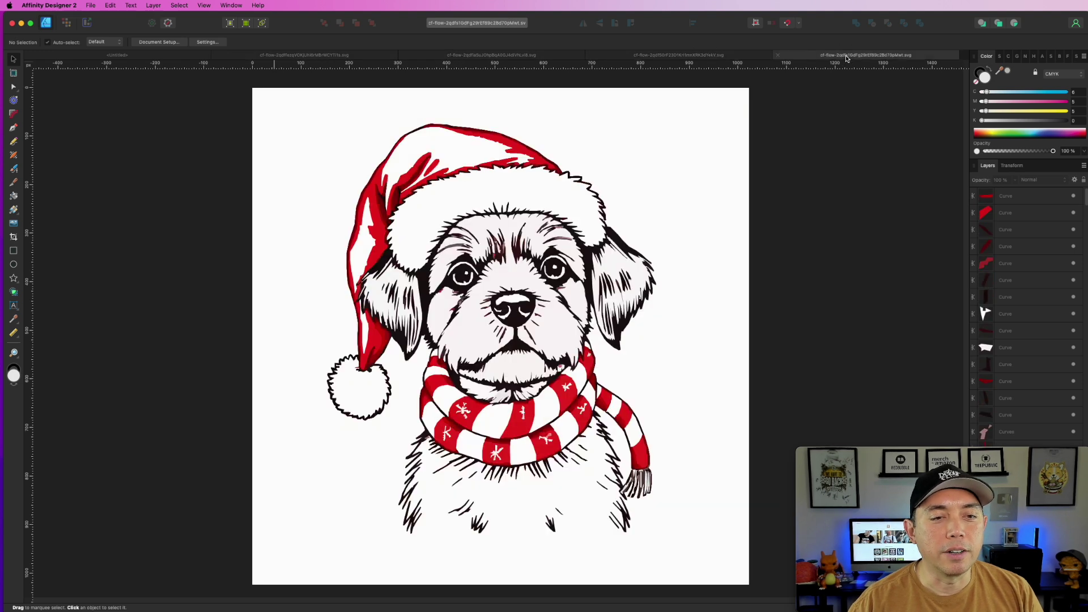
{"action": "left_click", "coordinate": [287, 55]}
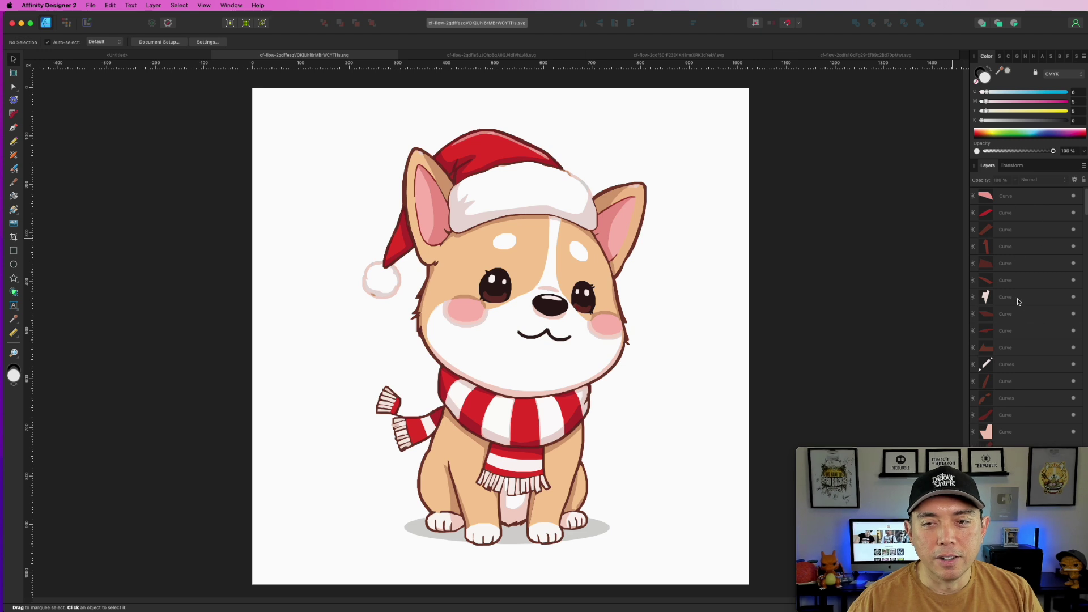
Step: Try moving and recolouring the right-cheek blush, then undo it back to pink
{"action": "left_click", "coordinate": [537, 171]}
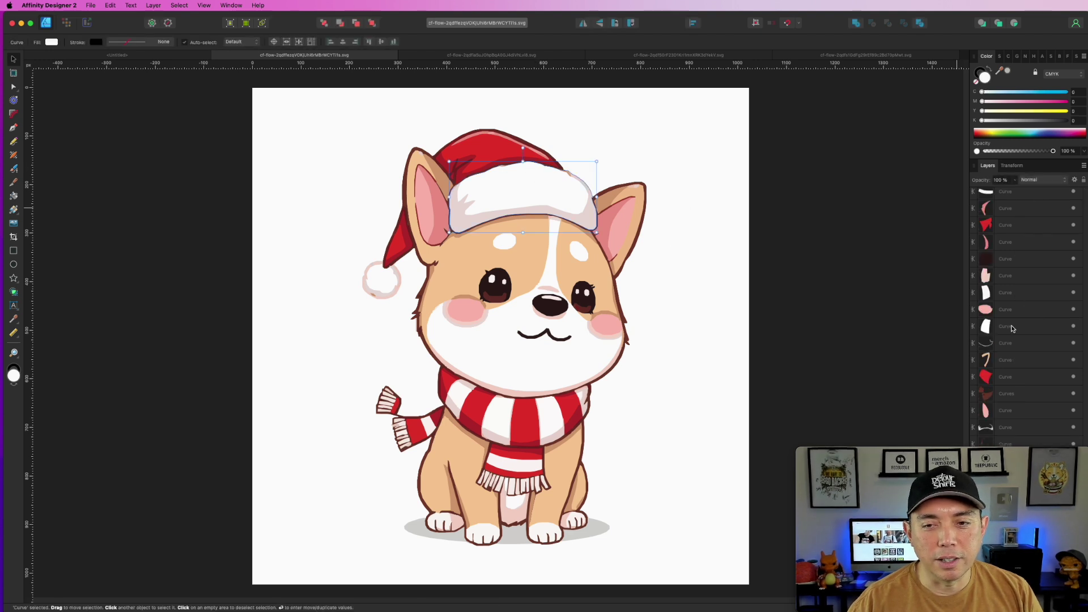
{"action": "left_click", "coordinate": [600, 323]}
{"action": "left_click_drag", "start_coordinate": [599, 323], "coordinate": [656, 312]}
{"action": "key", "text": "super+z"}
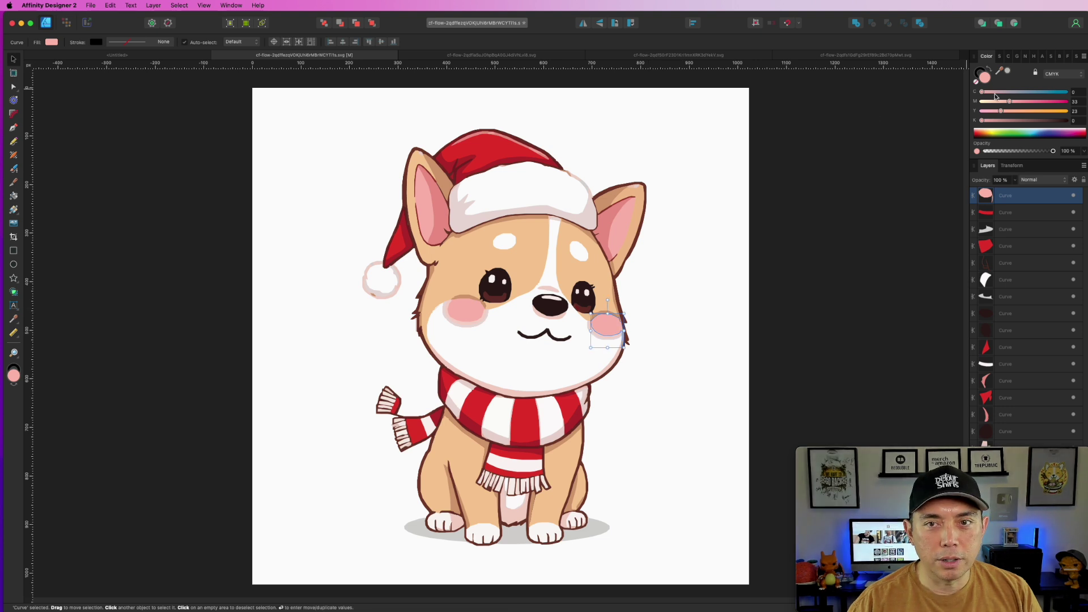
{"action": "left_click_drag", "start_coordinate": [1014, 107], "coordinate": [897, 104]}
{"action": "left_click", "coordinate": [359, 166]}
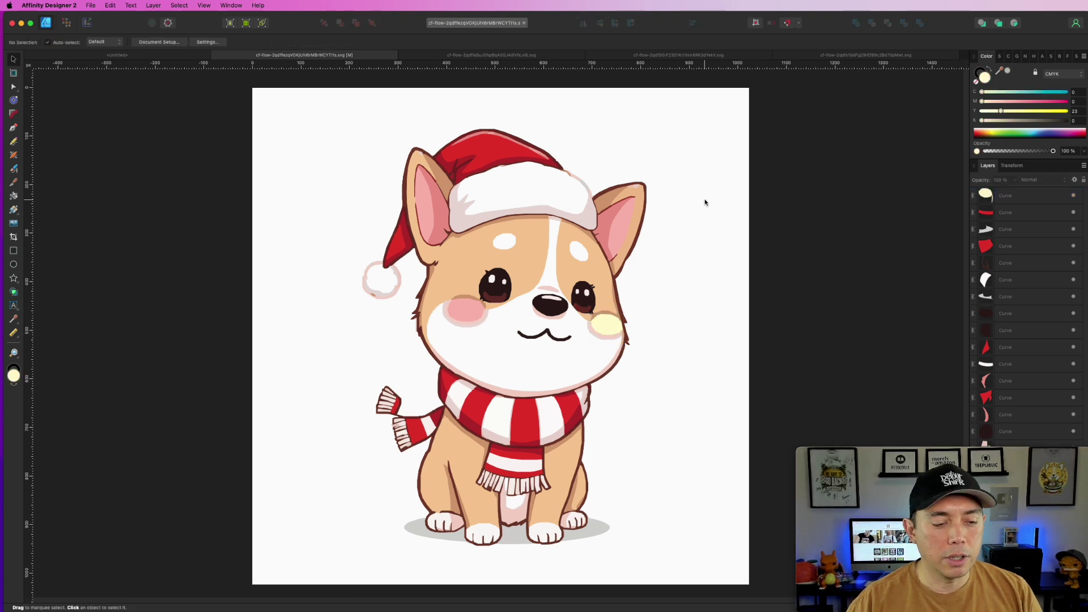
{"action": "key", "text": "super+z"}
{"action": "key", "text": "super+z"}
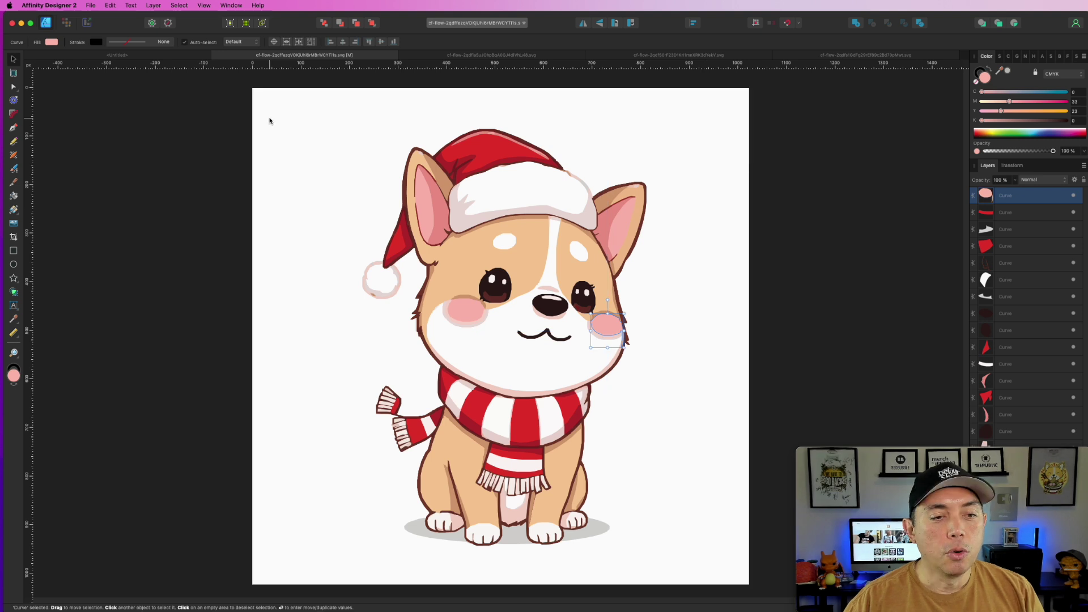
Step: Undo a trial move of the white background and select every object in the corgi
{"action": "left_click", "coordinate": [274, 109]}
{"action": "left_click_drag", "start_coordinate": [274, 108], "coordinate": [433, 289]}
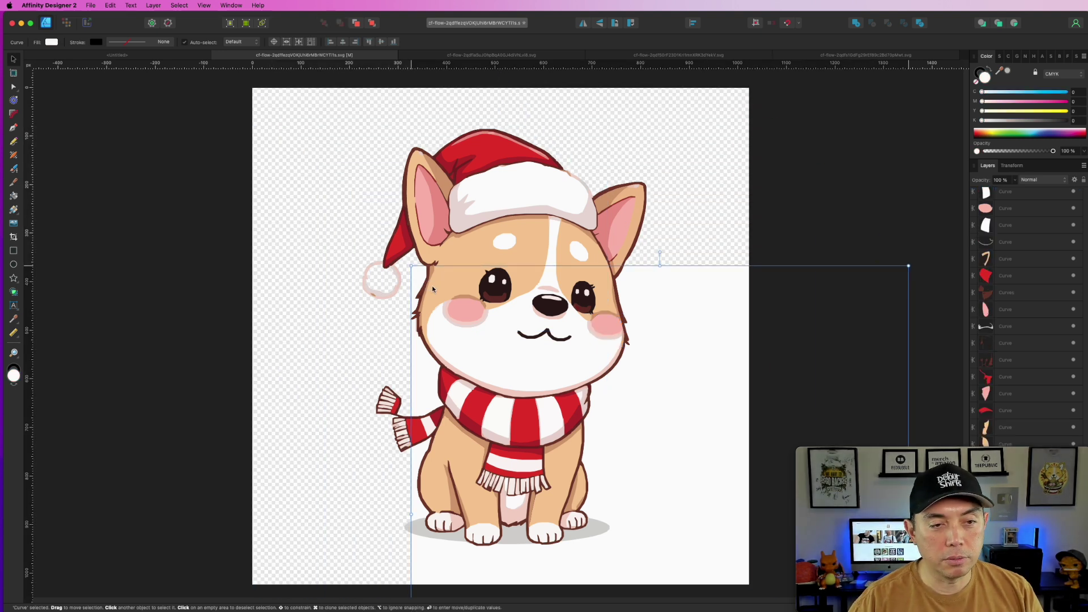
{"action": "key", "text": "super+z"}
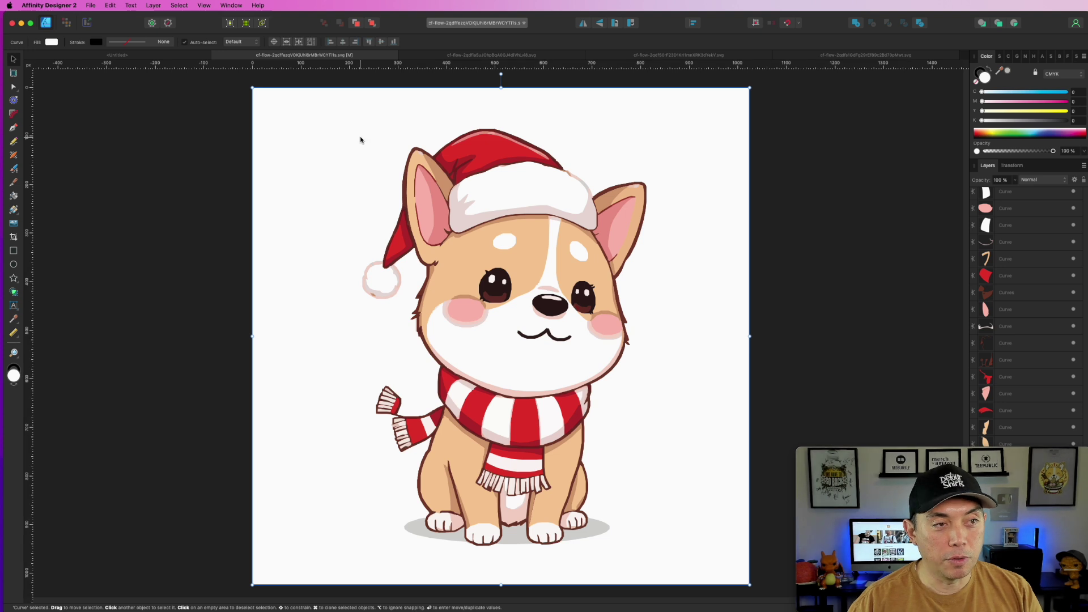
{"action": "key", "text": "super+a"}
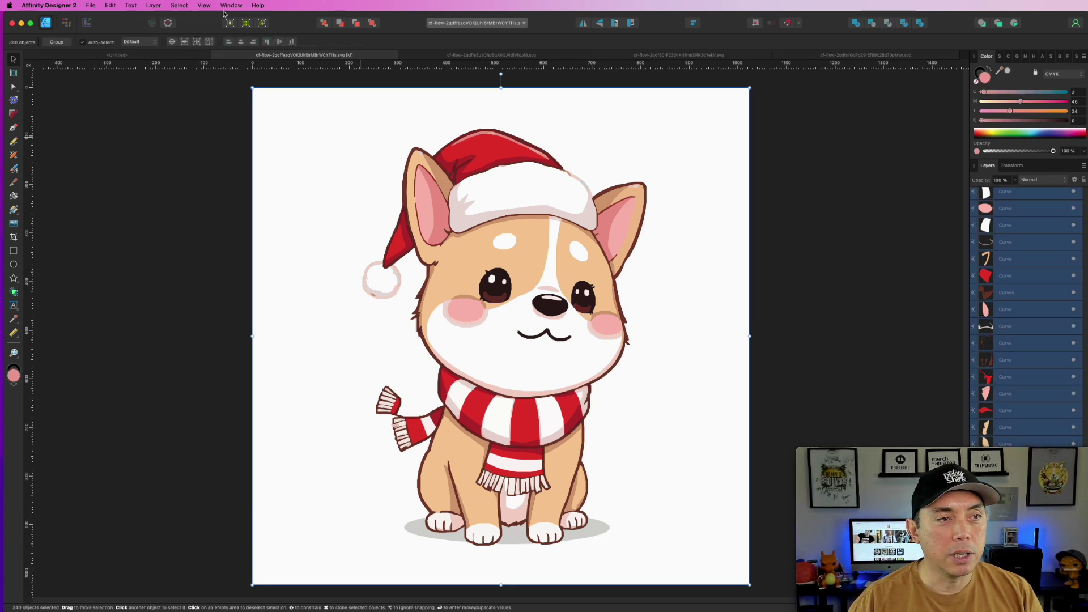
Step: Paste the copied corgi onto Artboard1 of the untitled document and move it toward the centre
{"action": "left_click", "coordinate": [156, 58]}
{"action": "left_click", "coordinate": [268, 79]}
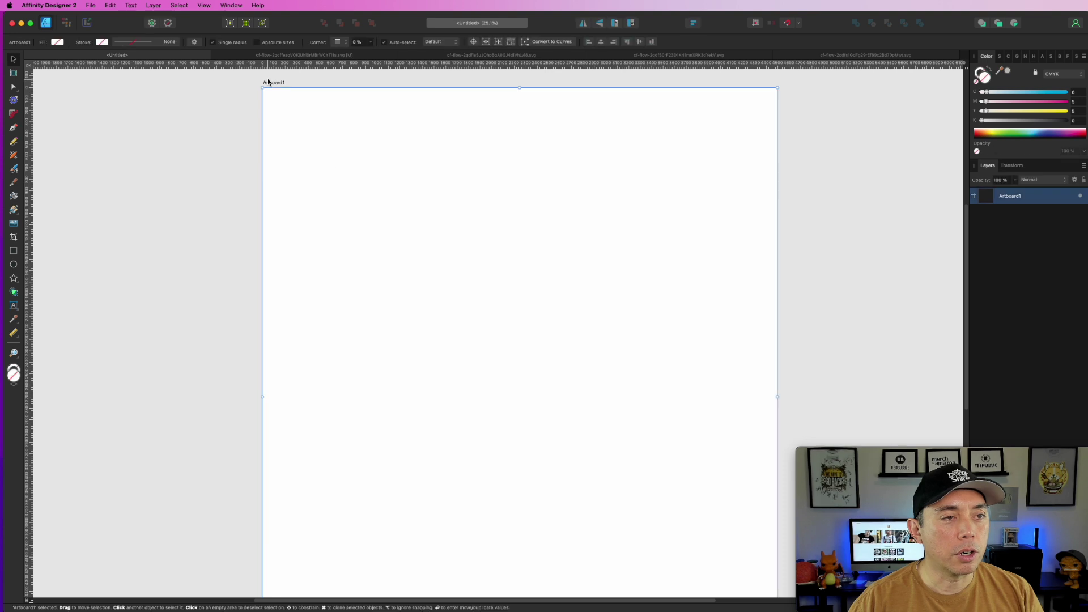
{"action": "scroll", "coordinate": [370, 228], "scroll_direction": "down", "scroll_amount": 5}
{"action": "key", "text": "super+v"}
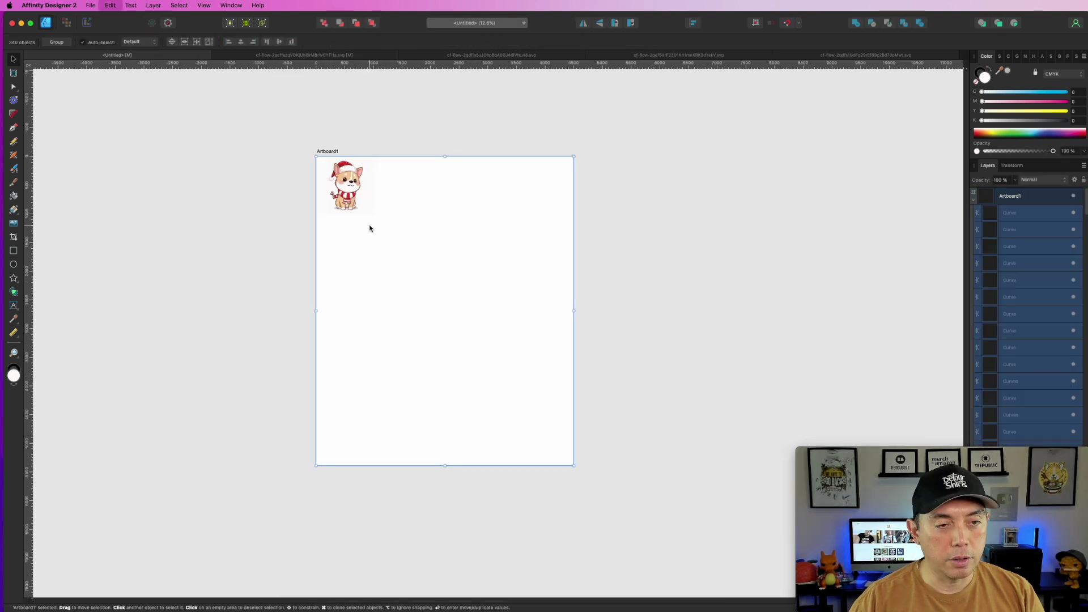
{"action": "left_click_drag", "start_coordinate": [353, 190], "coordinate": [446, 287]}
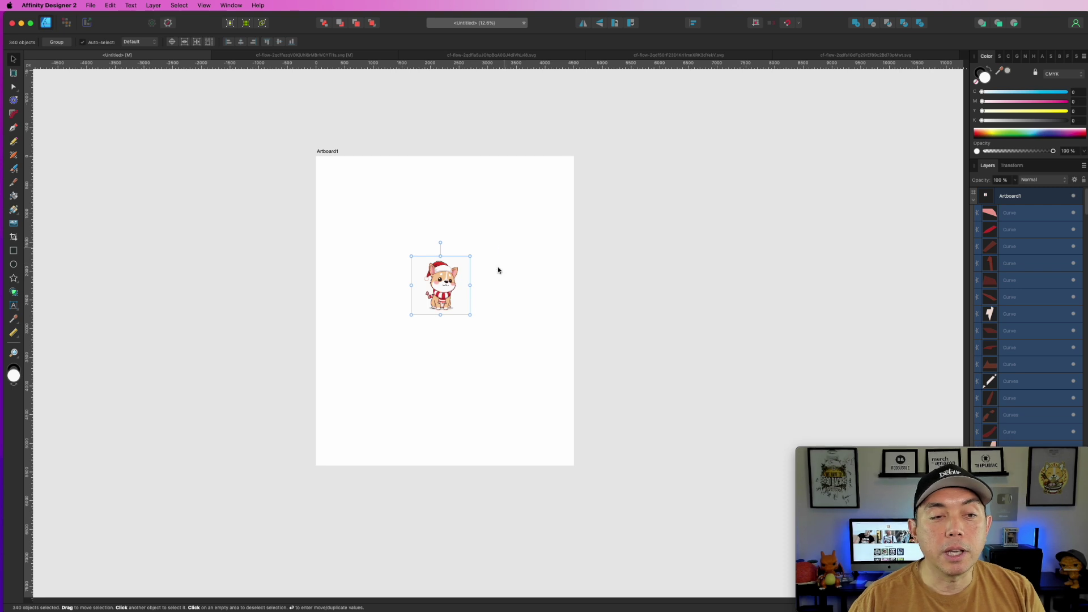
Step: Group all the corgi's pieces, then enlarge the group and centre it on Artboard1
{"action": "left_click", "coordinate": [462, 298]}
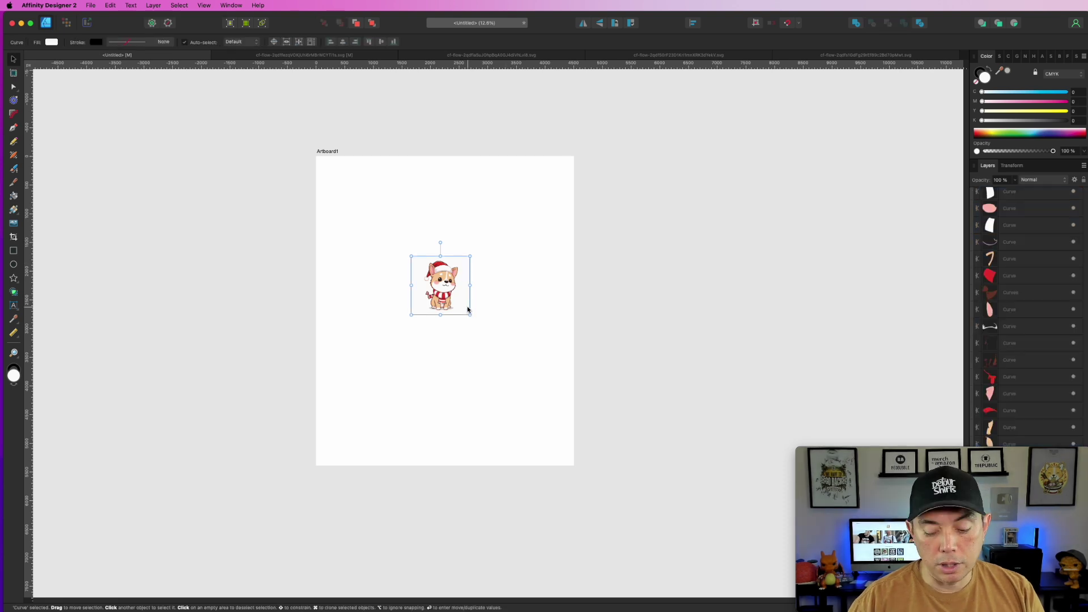
{"action": "left_click", "coordinate": [468, 309]}
{"action": "left_click_drag", "start_coordinate": [408, 253], "coordinate": [485, 363]}
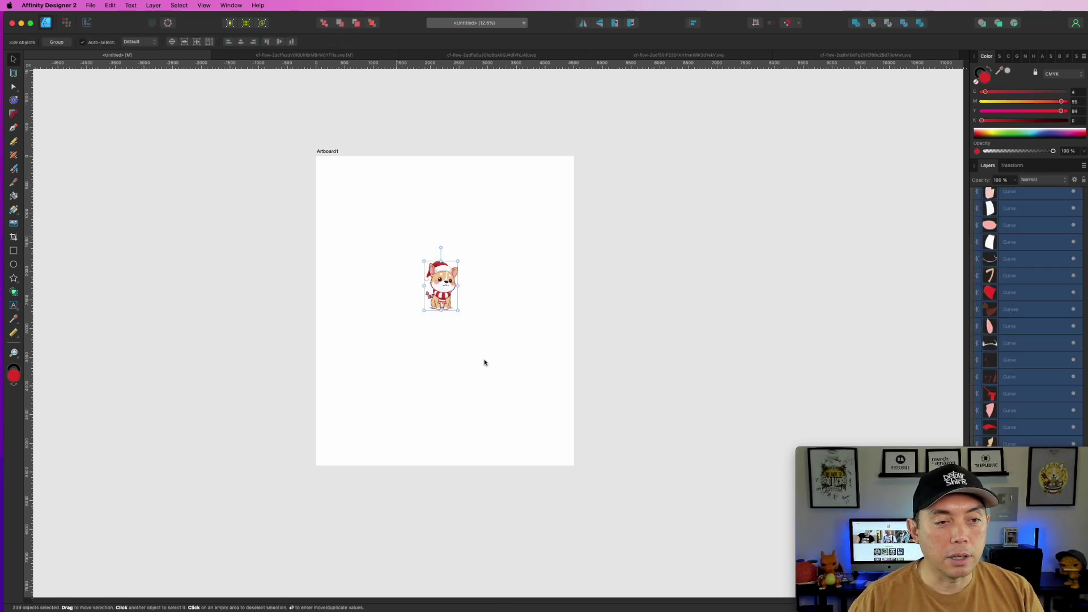
{"action": "key", "text": "super+g"}
{"action": "left_click_drag", "start_coordinate": [458, 310], "coordinate": [528, 432]}
{"action": "left_click_drag", "start_coordinate": [436, 269], "coordinate": [437, 262]}
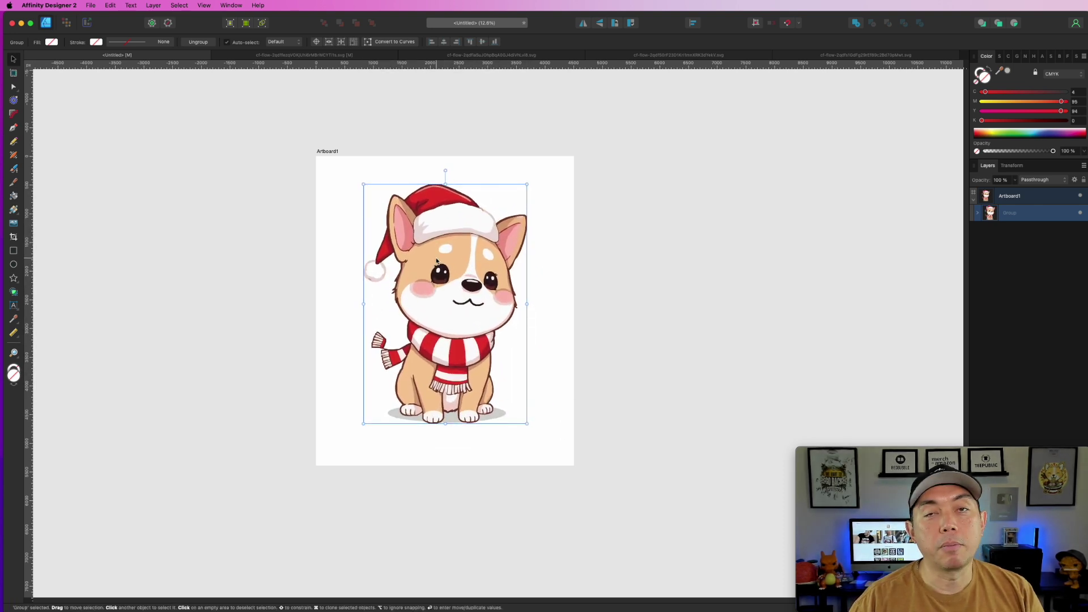
{"action": "scroll", "coordinate": [441, 238], "scroll_direction": "up", "scroll_amount": 5}
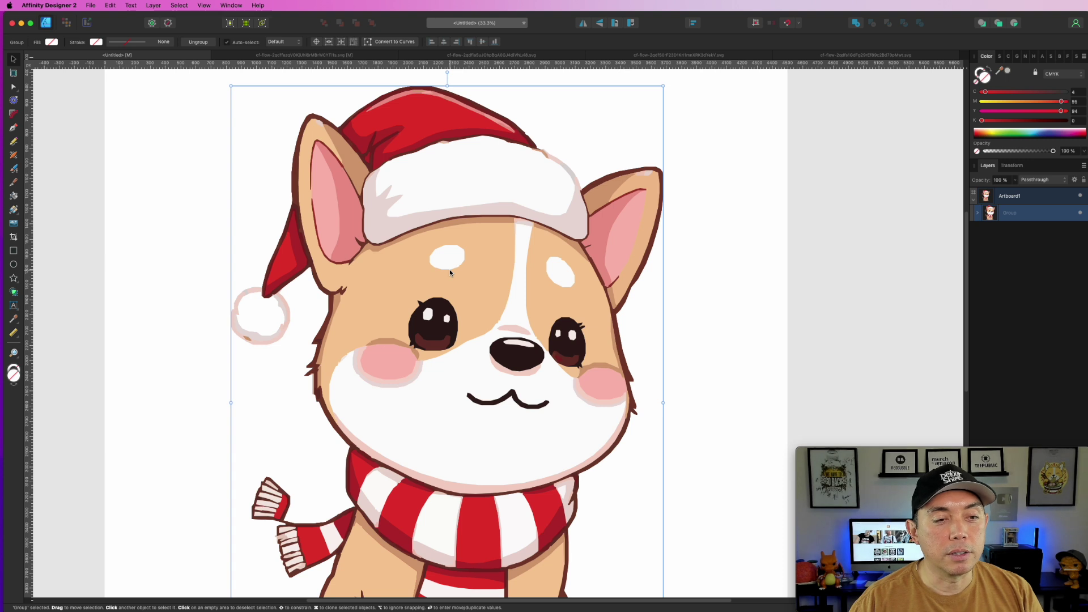
{"action": "scroll", "coordinate": [450, 270], "scroll_direction": "down", "scroll_amount": 5}
{"action": "scroll", "coordinate": [450, 270], "scroll_direction": "up", "scroll_amount": 4}
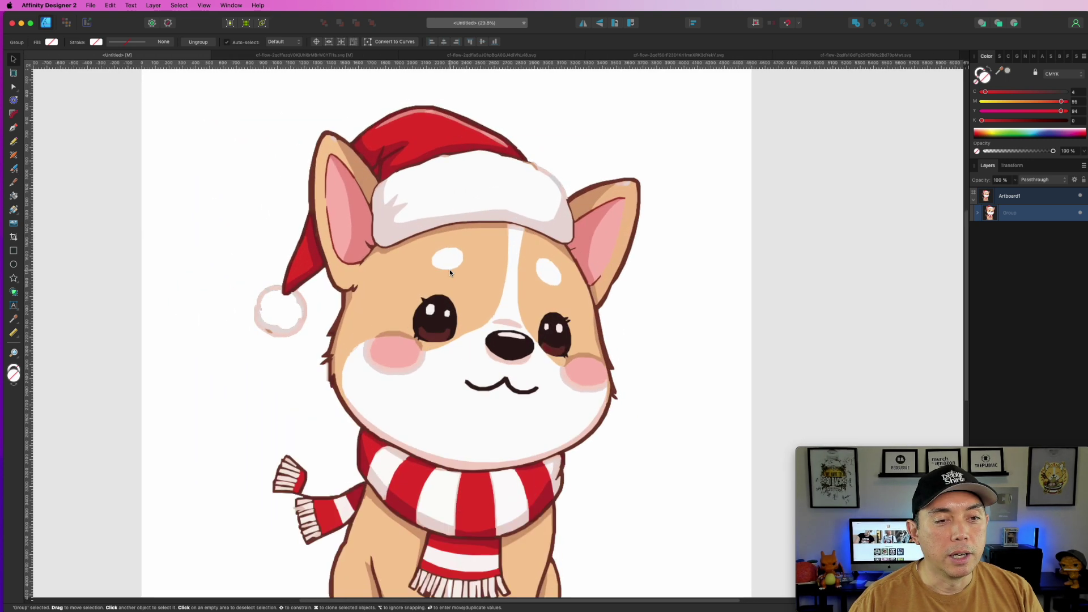
{"action": "scroll", "coordinate": [450, 270], "scroll_direction": "up", "scroll_amount": 7}
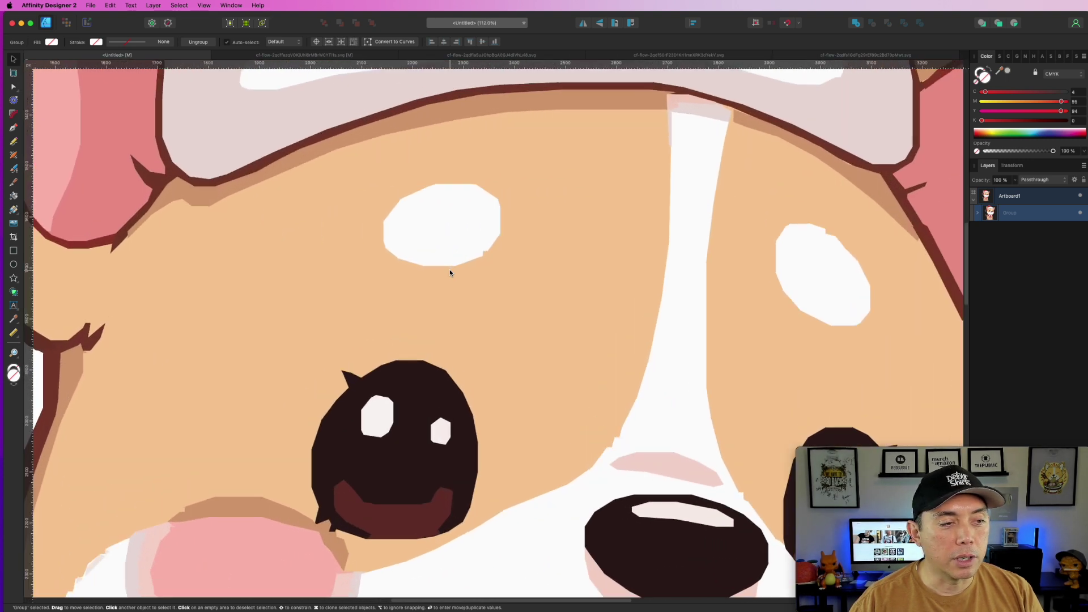
{"action": "left_click_drag", "start_coordinate": [285, 287], "coordinate": [508, 262]}
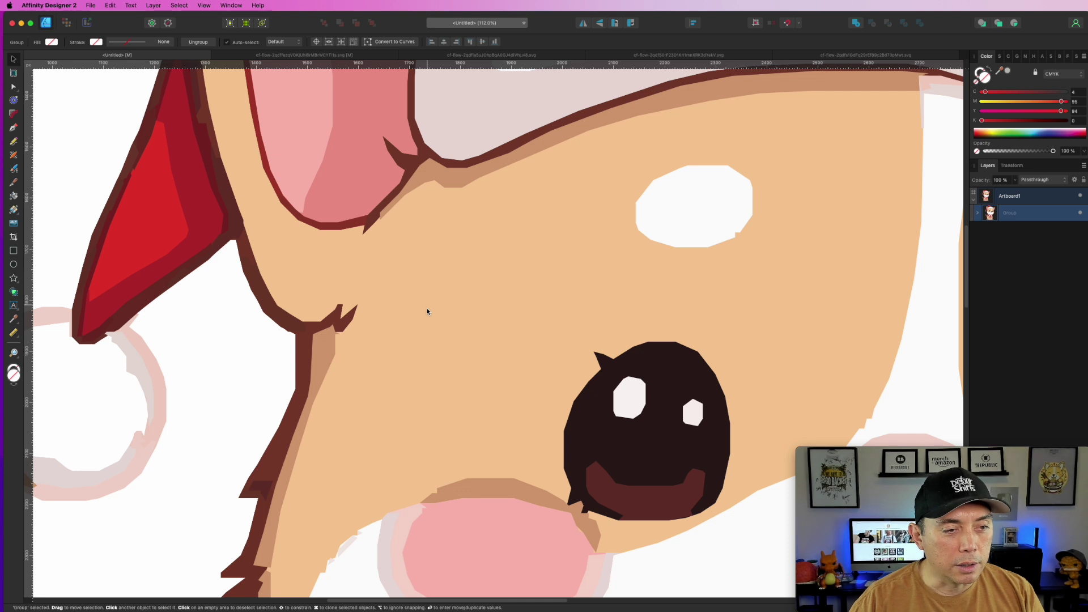
{"action": "scroll", "coordinate": [444, 304], "scroll_direction": "down", "scroll_amount": 10}
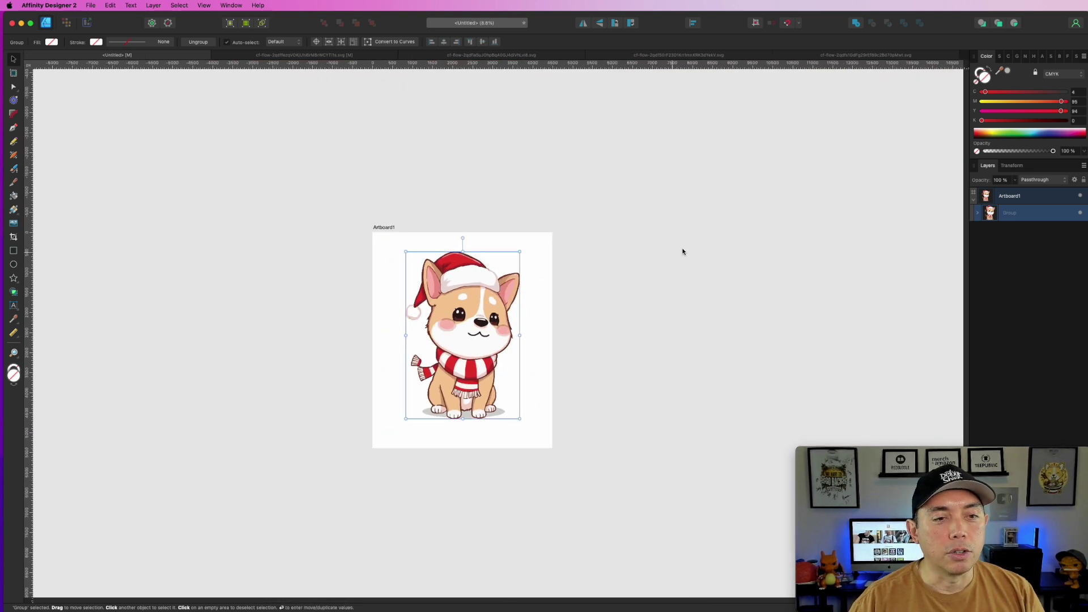
{"action": "left_click_drag", "start_coordinate": [683, 251], "coordinate": [435, 210]}
Step: Duplicate Artboard1 into four artboards and delete the copied dogs from artboards two to four
{"action": "left_click", "coordinate": [153, 188]}
{"action": "left_click_drag", "start_coordinate": [153, 189], "coordinate": [713, 189]}
{"action": "left_click_drag", "start_coordinate": [342, 159], "coordinate": [476, 459]}
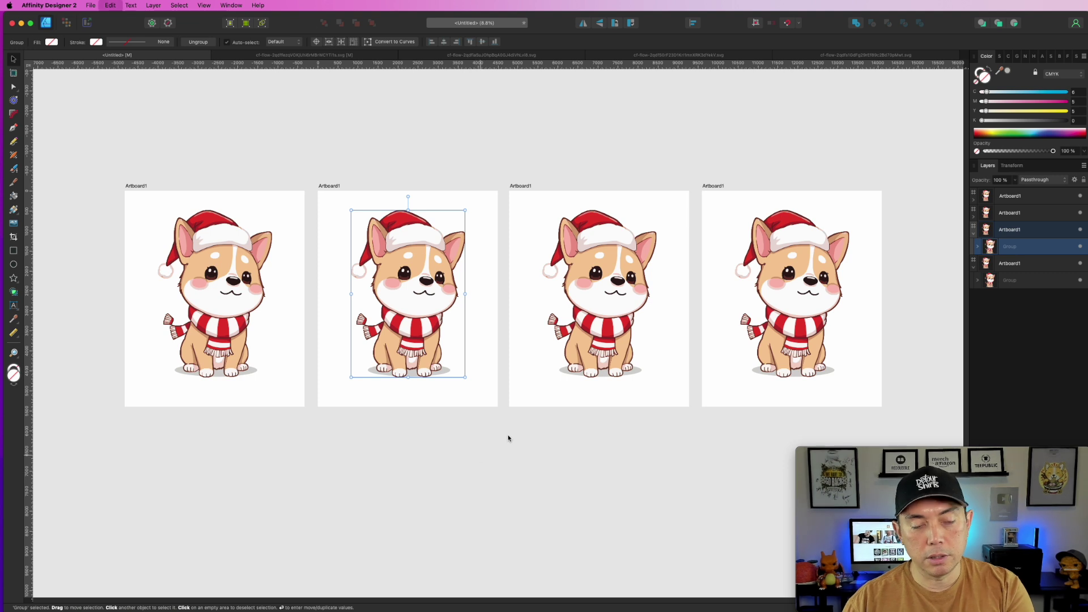
{"action": "key", "text": "Delete"}
{"action": "left_click_drag", "start_coordinate": [517, 160], "coordinate": [689, 482]}
{"action": "key", "text": "Delete"}
{"action": "left_click_drag", "start_coordinate": [733, 166], "coordinate": [883, 389]}
{"action": "left_click_drag", "start_coordinate": [704, 115], "coordinate": [902, 410]}
{"action": "key", "text": "Delete"}
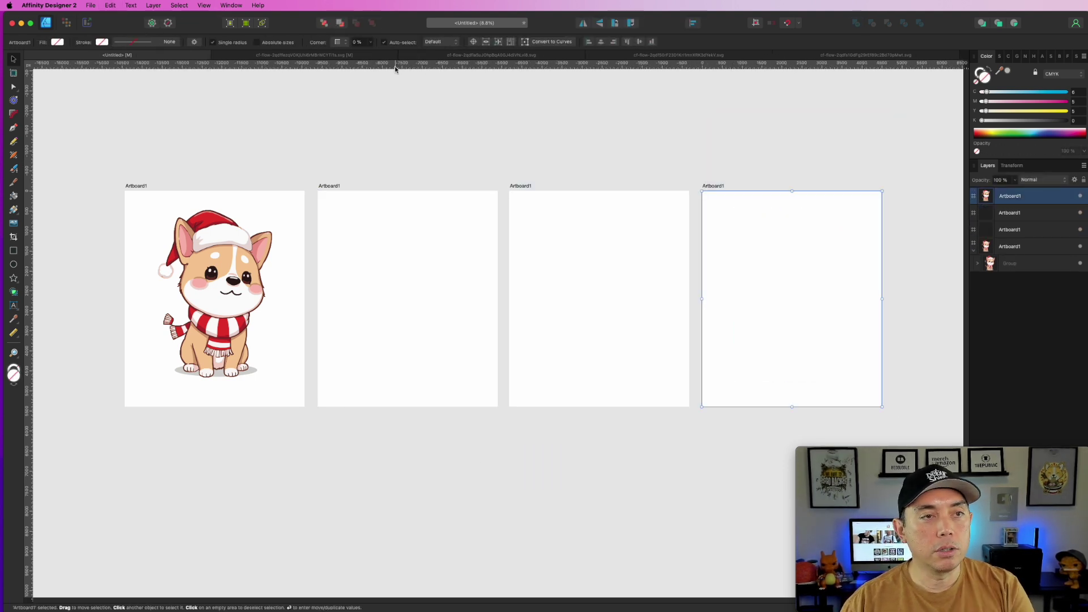
Step: Bring the realistic dog artwork onto the second artboard and centre it
{"action": "left_click", "coordinate": [475, 55]}
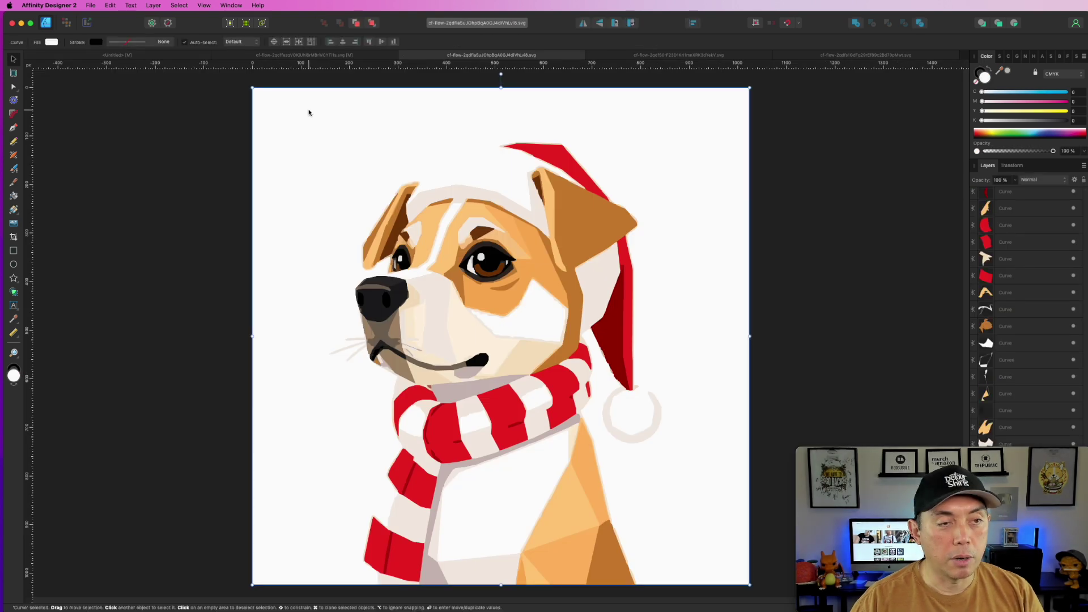
{"action": "key", "text": "super+a"}
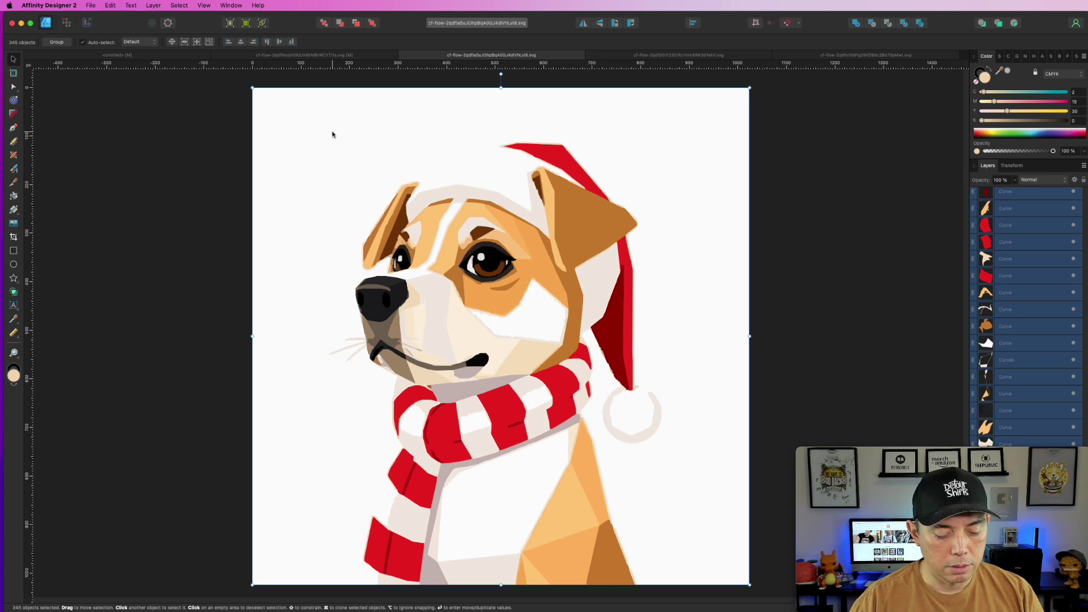
{"action": "left_click", "coordinate": [163, 56]}
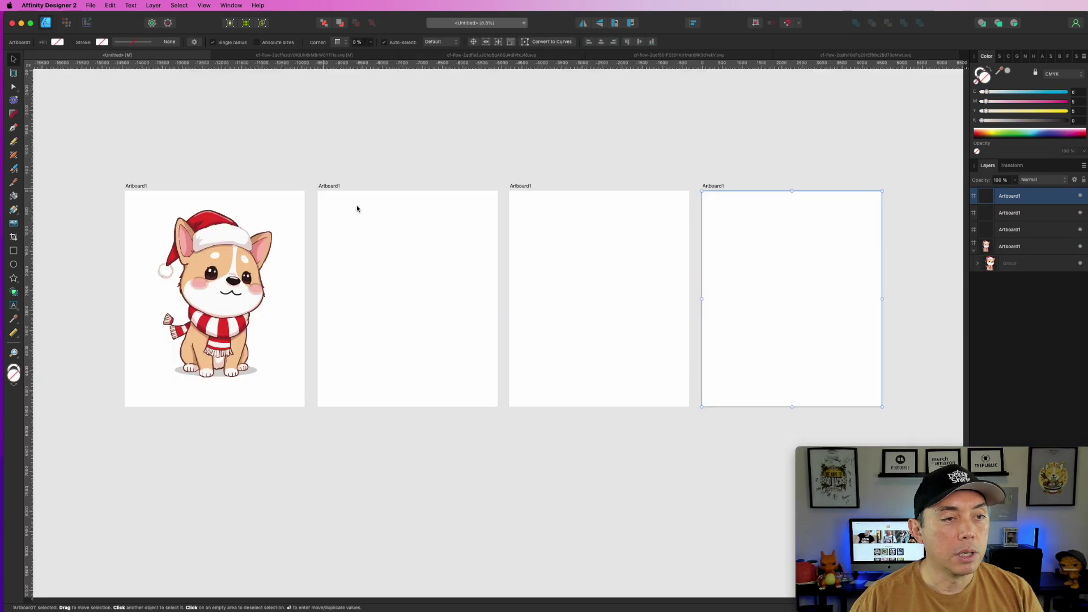
{"action": "left_click", "coordinate": [327, 184]}
{"action": "key", "text": "super+v"}
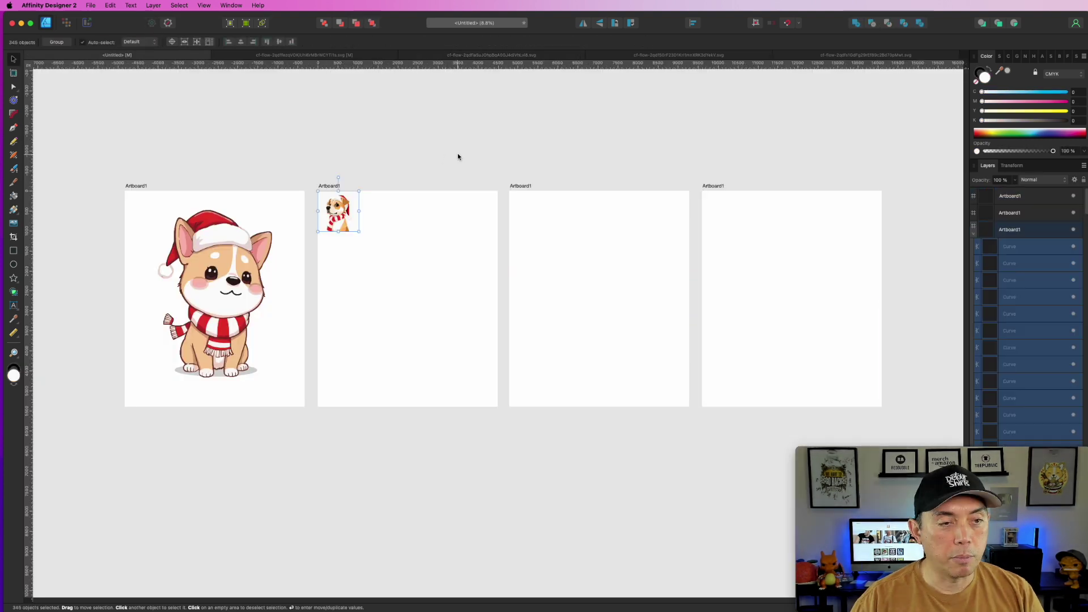
{"action": "left_click_drag", "start_coordinate": [355, 218], "coordinate": [427, 291]}
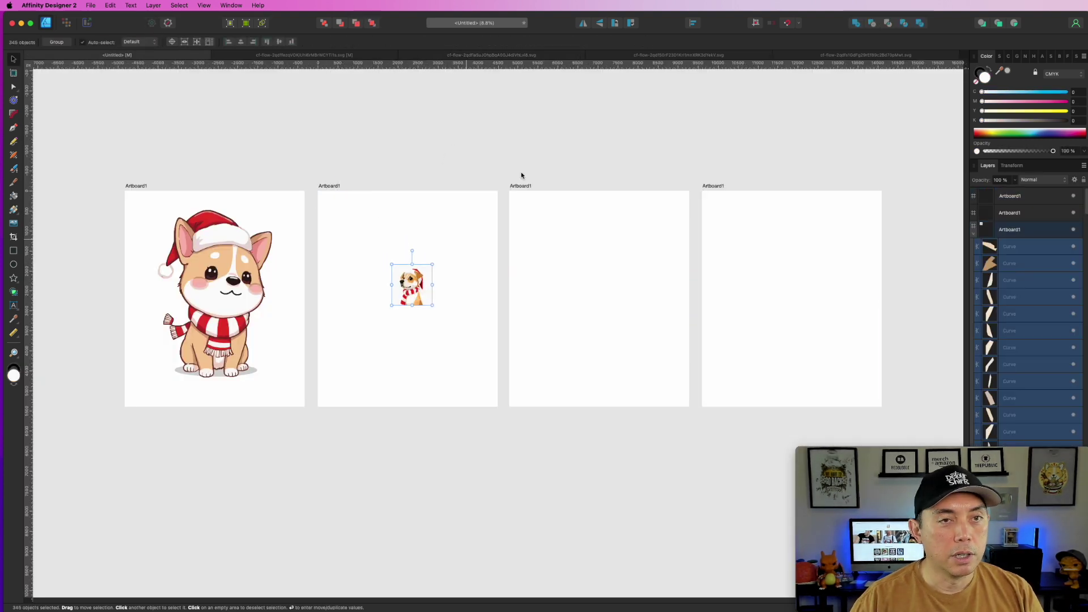
Step: Copy the cartoon puppy artwork onto the third artboard and move it to the middle
{"action": "left_click", "coordinate": [504, 55]}
{"action": "left_click", "coordinate": [648, 55]}
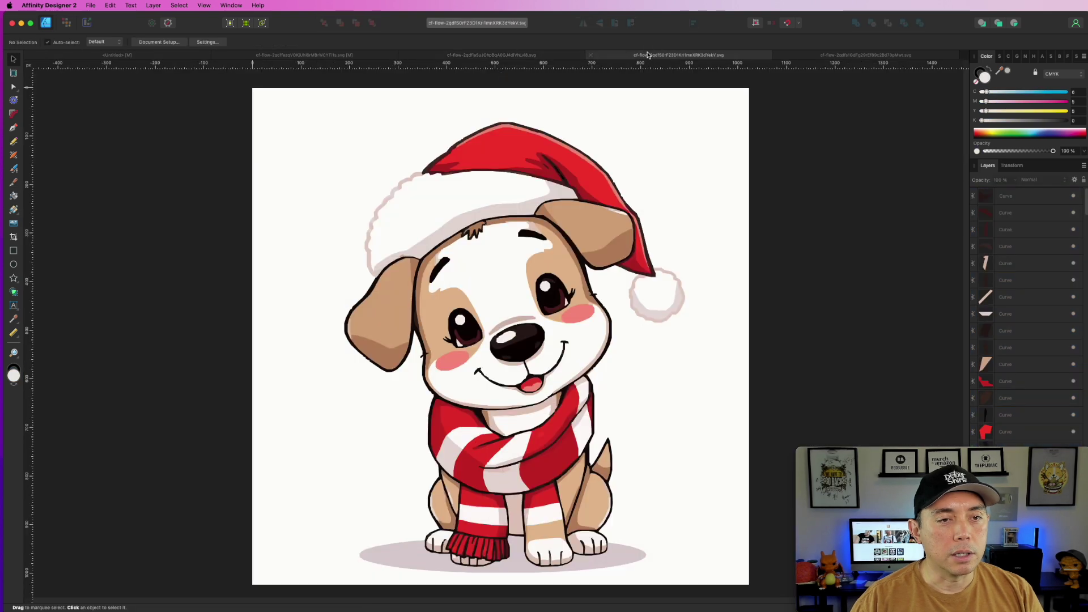
{"action": "key", "text": "super+a"}
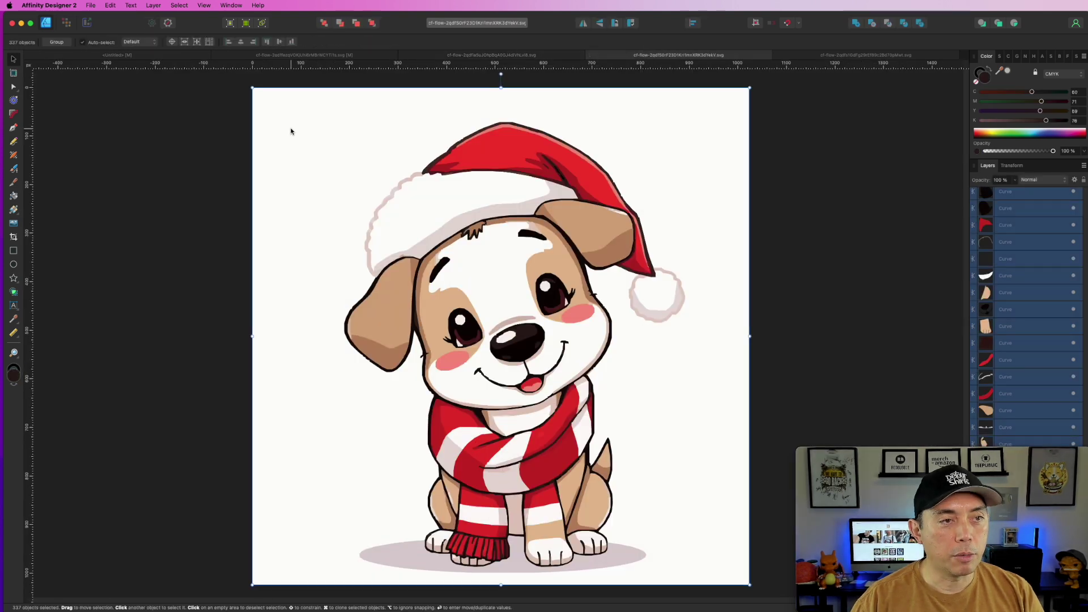
{"action": "key", "text": "super+c"}
{"action": "left_click", "coordinate": [122, 55]}
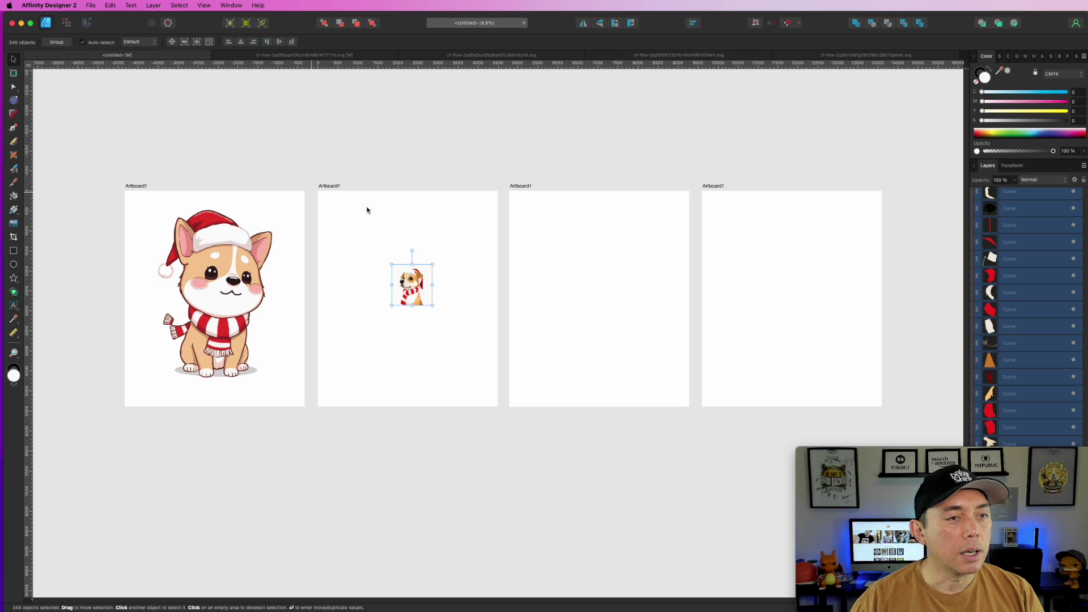
{"action": "left_click", "coordinate": [536, 193]}
{"action": "key", "text": "super+v"}
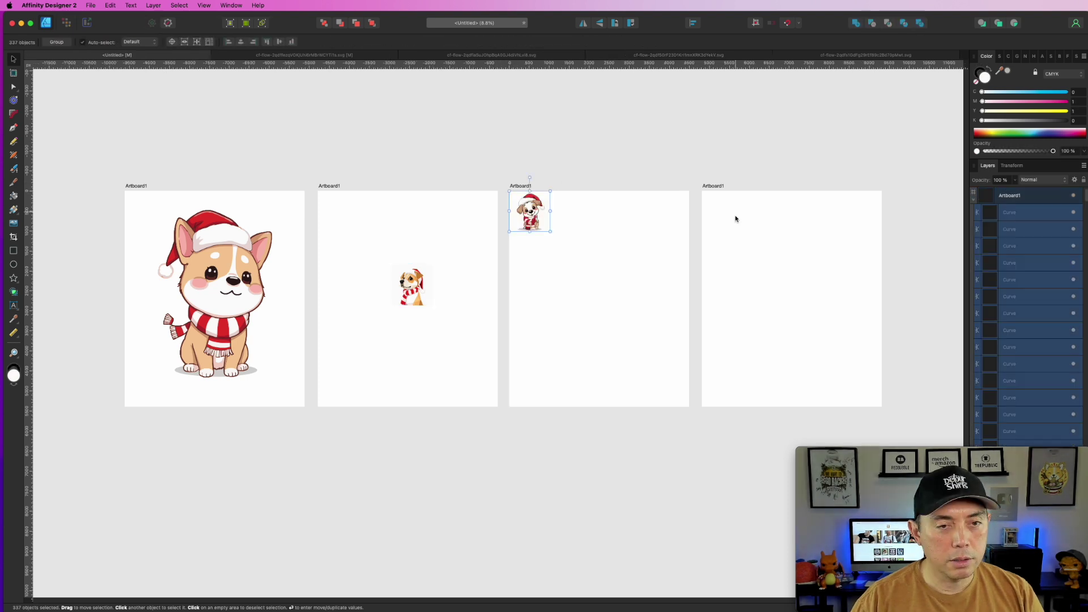
{"action": "left_click_drag", "start_coordinate": [539, 208], "coordinate": [624, 297]}
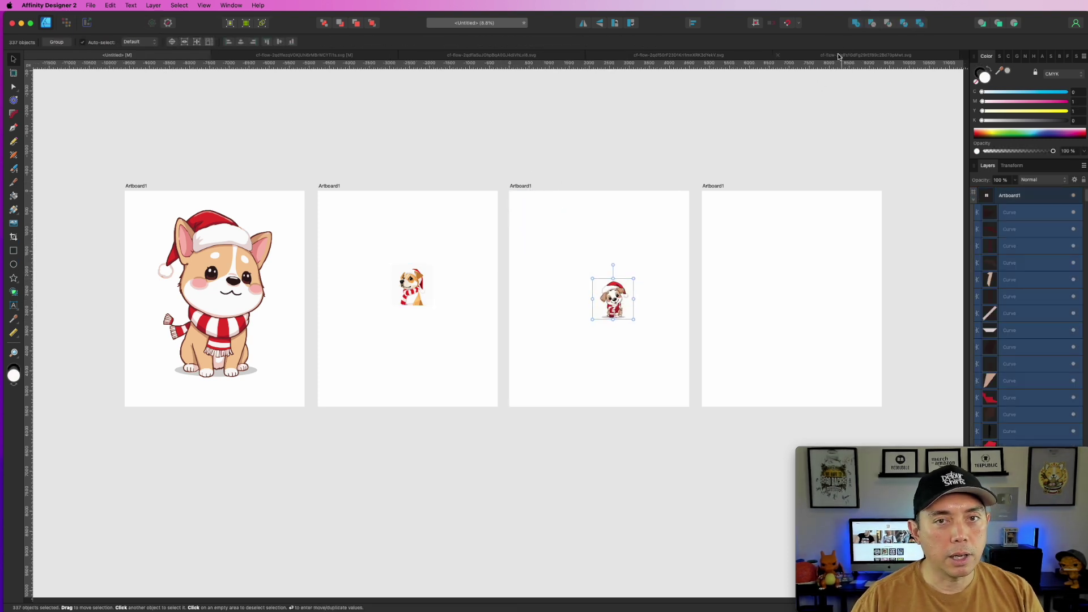
Step: Paste the red and black dog artwork onto the empty fourth artboard
{"action": "left_click", "coordinate": [838, 55]}
{"action": "key", "text": "super+a"}
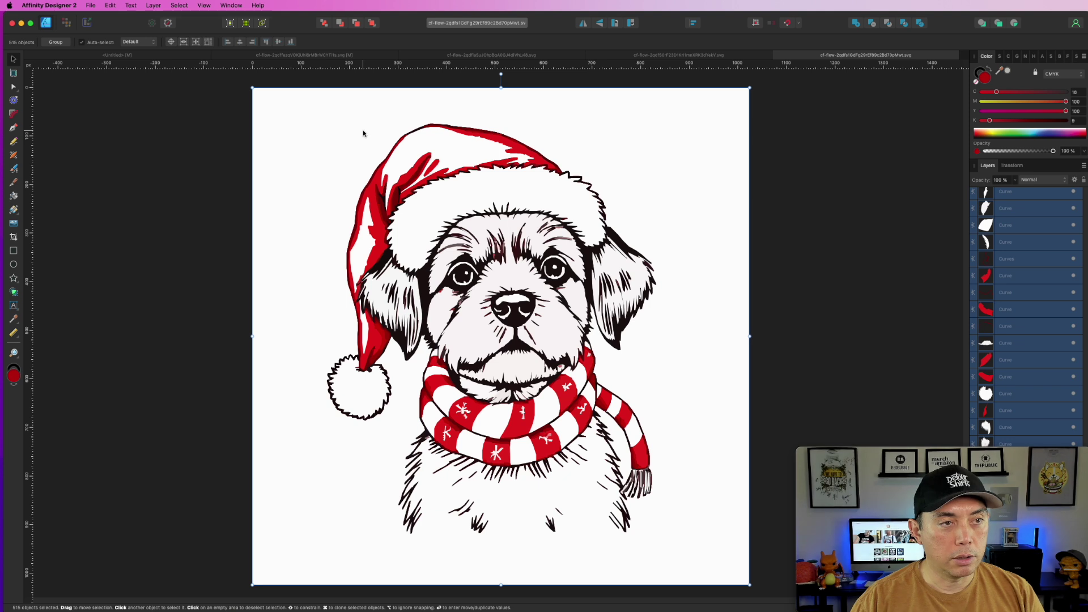
{"action": "left_click", "coordinate": [146, 57]}
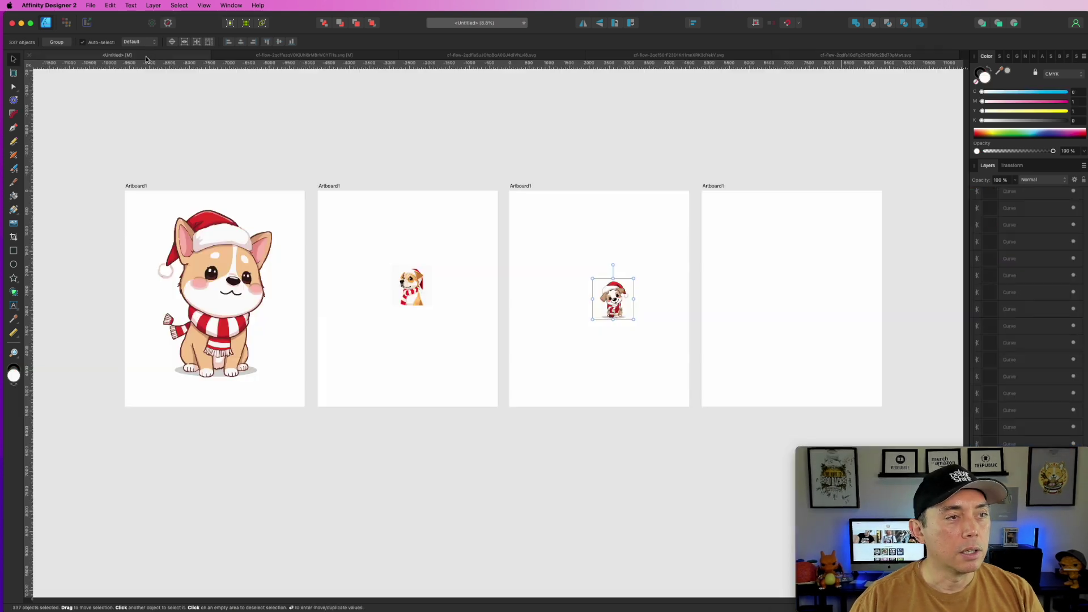
{"action": "left_click", "coordinate": [717, 187]}
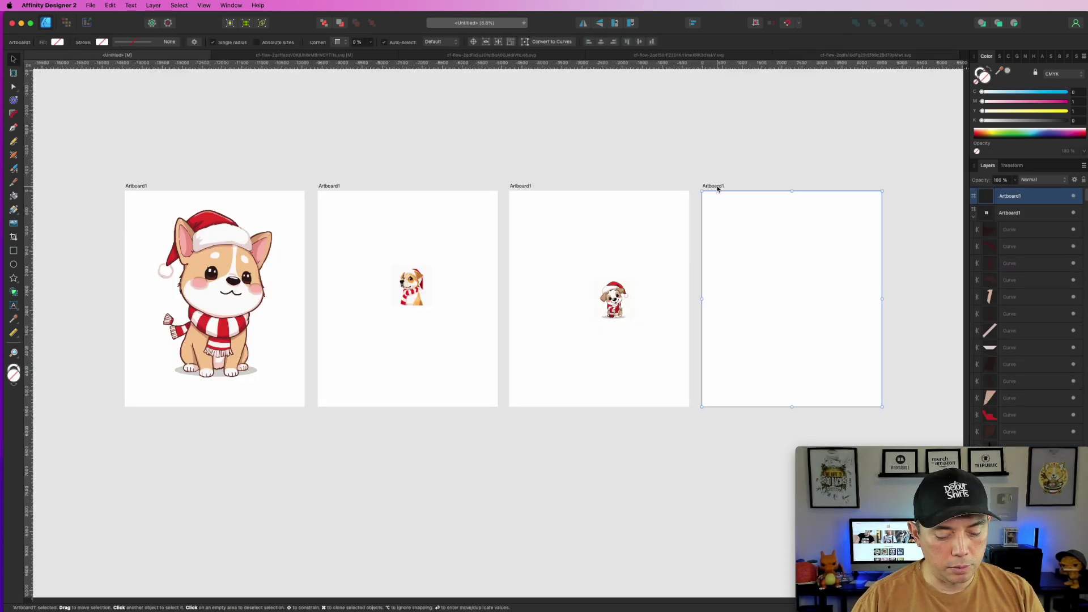
{"action": "key", "text": "super+v"}
{"action": "left_click", "coordinate": [545, 134]}
Step: Enlarge and centre the dogs on the second and third artboards to fill them
{"action": "left_click_drag", "start_coordinate": [368, 231], "coordinate": [499, 354]}
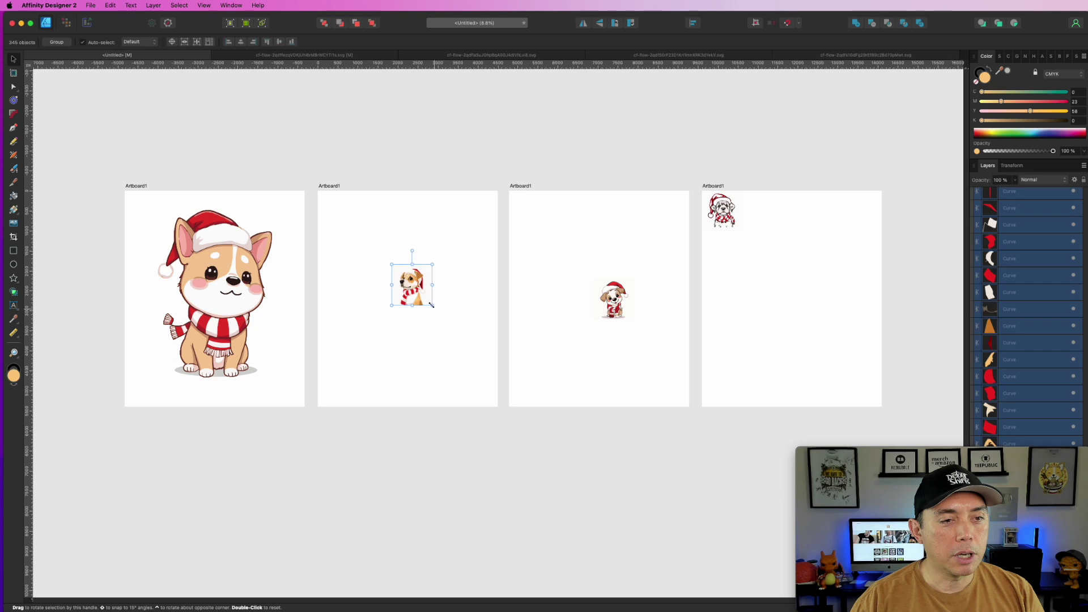
{"action": "left_click_drag", "start_coordinate": [431, 306], "coordinate": [536, 408]}
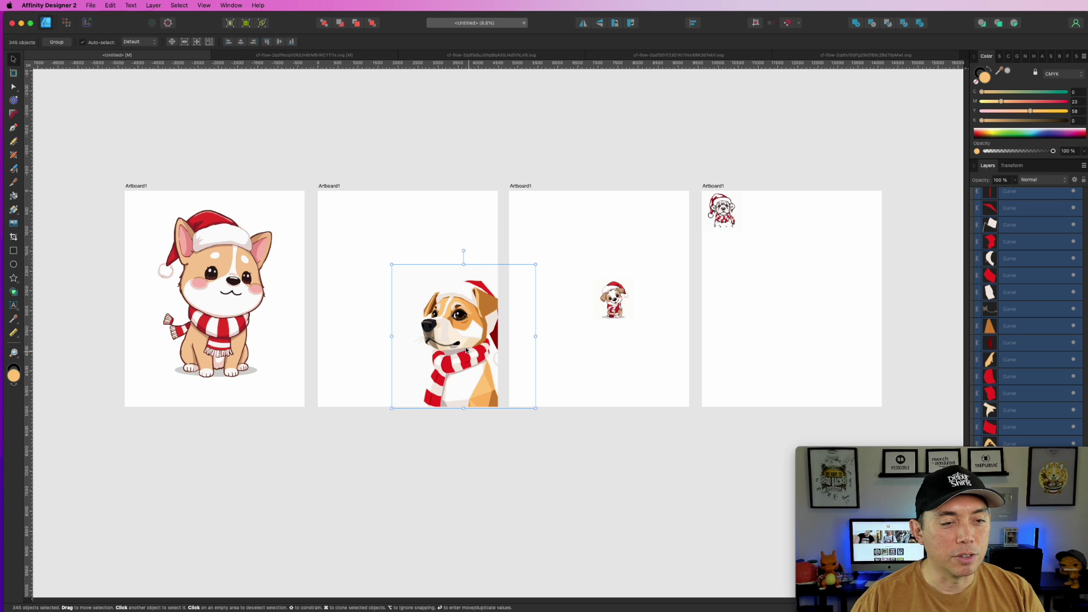
{"action": "left_click_drag", "start_coordinate": [466, 348], "coordinate": [411, 298]}
{"action": "left_click_drag", "start_coordinate": [563, 251], "coordinate": [639, 347]}
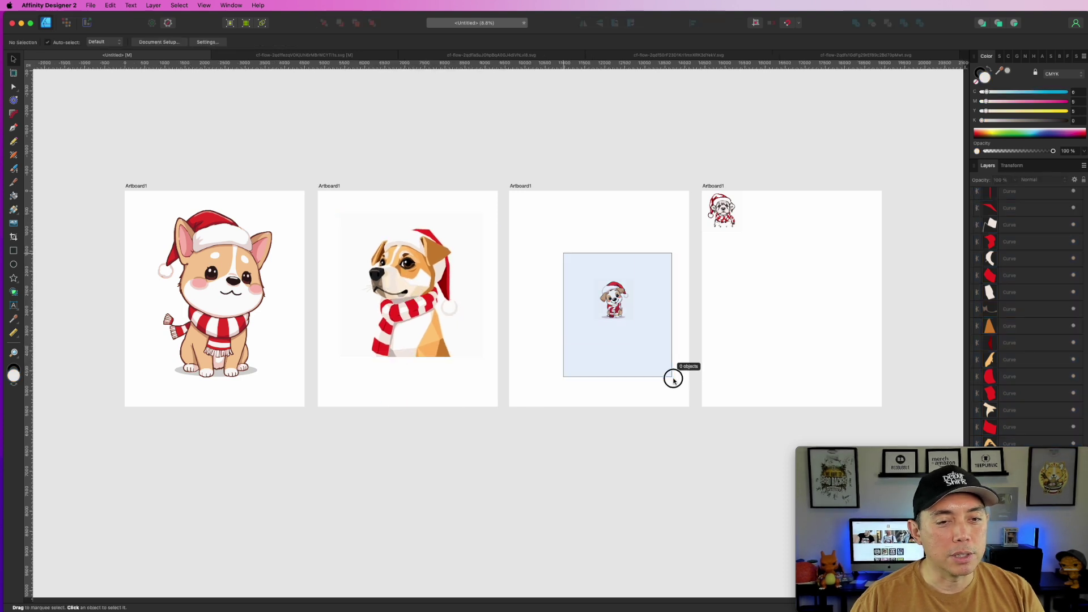
{"action": "left_click", "coordinate": [620, 306]}
{"action": "left_click_drag", "start_coordinate": [573, 257], "coordinate": [682, 393]}
{"action": "left_click_drag", "start_coordinate": [617, 304], "coordinate": [599, 287]}
{"action": "left_click", "coordinate": [700, 177]}
Step: Enlarge and centre the dog on the fourth artboard to fill it
{"action": "left_click_drag", "start_coordinate": [695, 179], "coordinate": [826, 335]}
{"action": "left_click_drag", "start_coordinate": [771, 260], "coordinate": [791, 290]}
{"action": "left_click", "coordinate": [399, 103]}
{"action": "scroll", "coordinate": [361, 279], "scroll_direction": "up", "scroll_amount": 6}
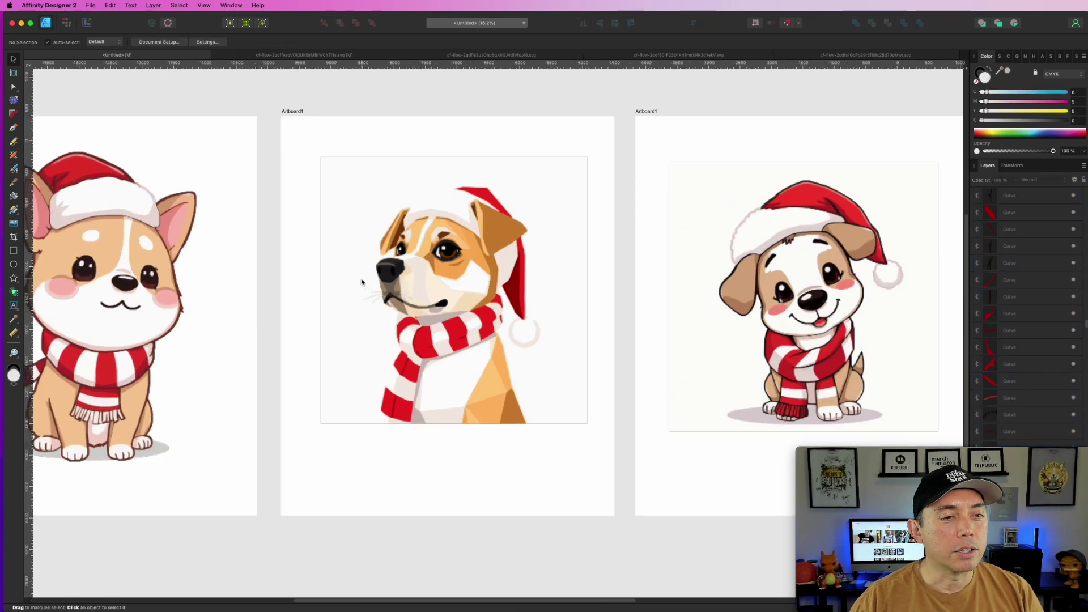
{"action": "scroll", "coordinate": [362, 282], "scroll_direction": "down", "scroll_amount": 5}
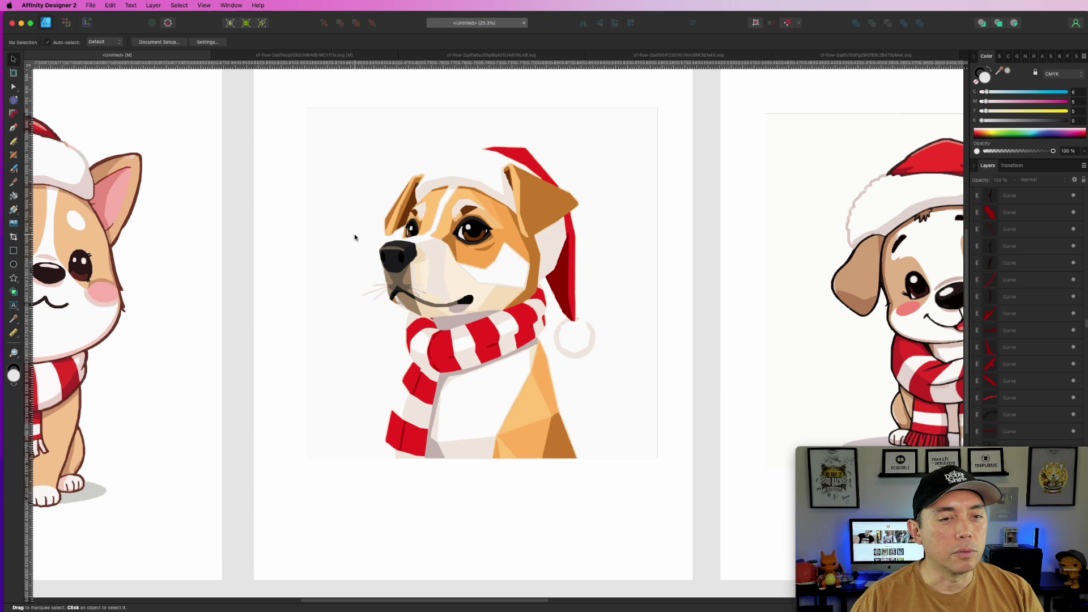
{"action": "scroll", "coordinate": [341, 141], "scroll_direction": "down", "scroll_amount": 2}
{"action": "scroll", "coordinate": [360, 142], "scroll_direction": "left", "scroll_amount": 4}
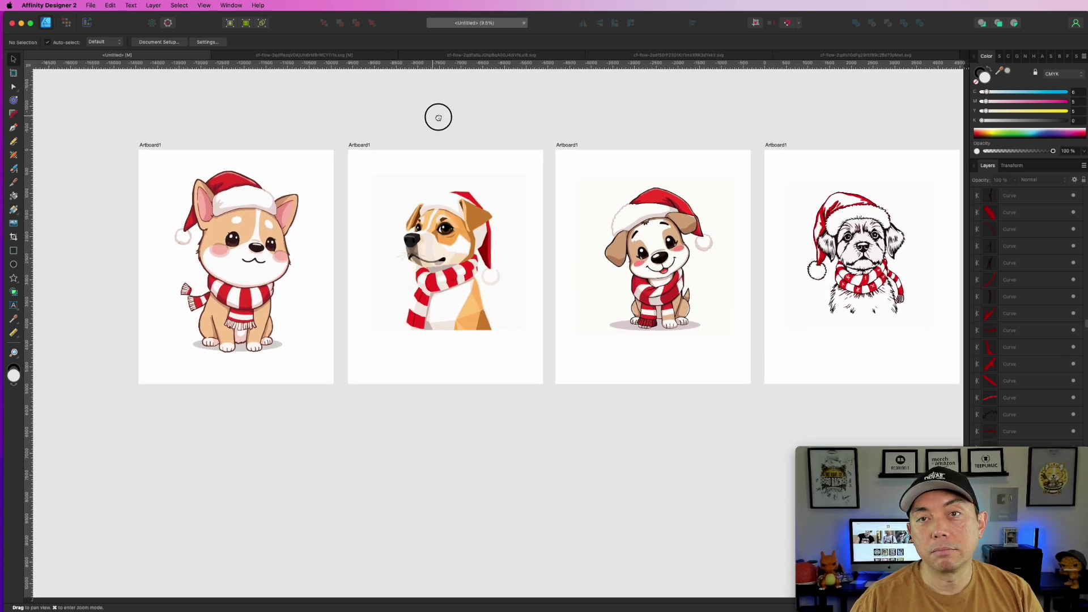
Step: Give the first and second artboards a black background fill
{"action": "left_click", "coordinate": [232, 158]}
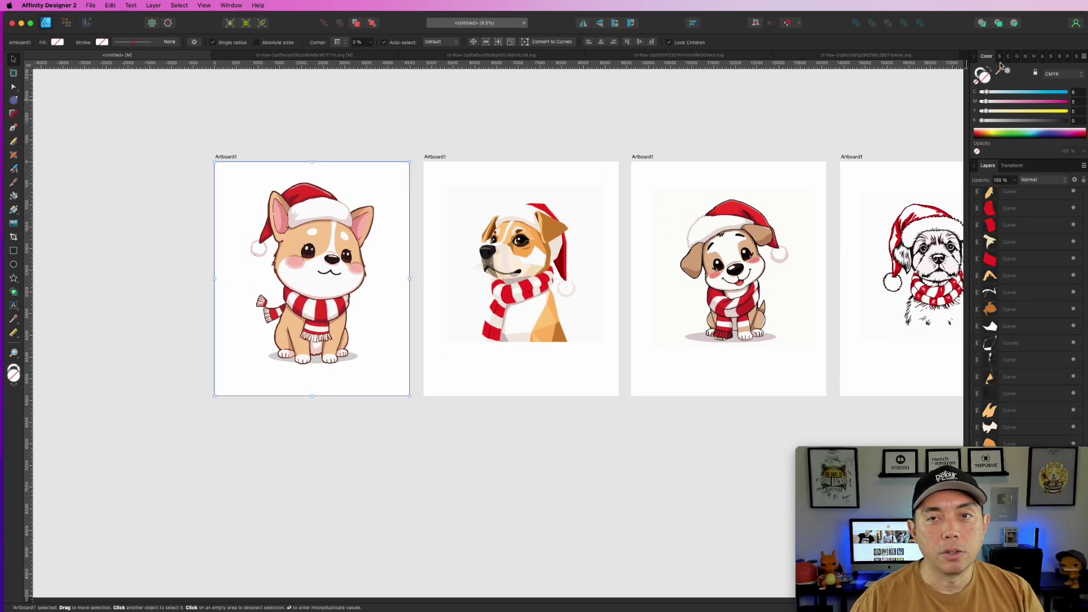
{"action": "left_click_drag", "start_coordinate": [1010, 79], "coordinate": [407, 163]}
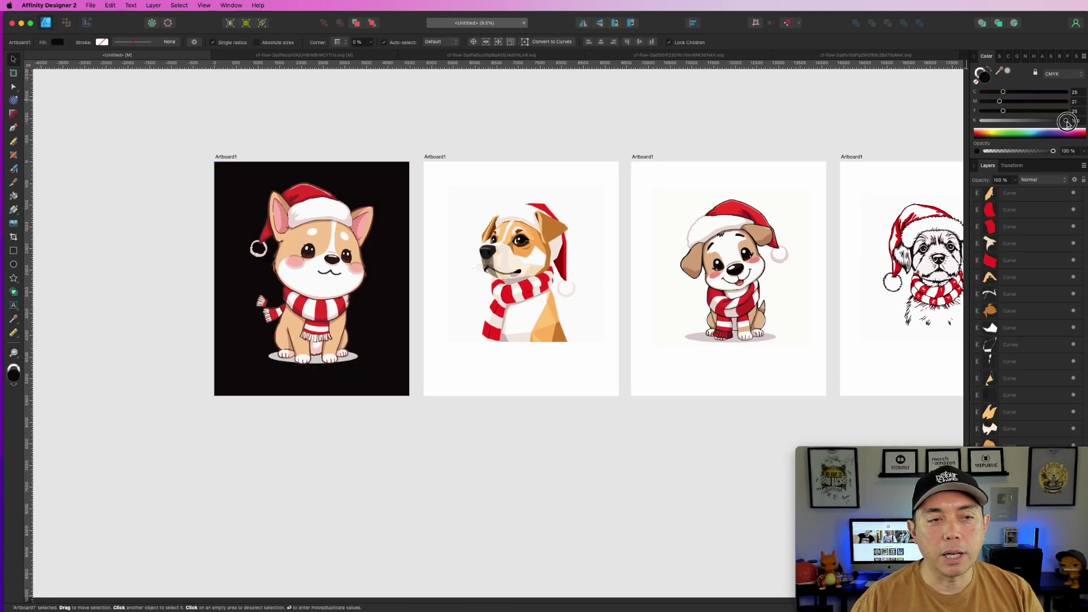
{"action": "left_click", "coordinate": [441, 159]}
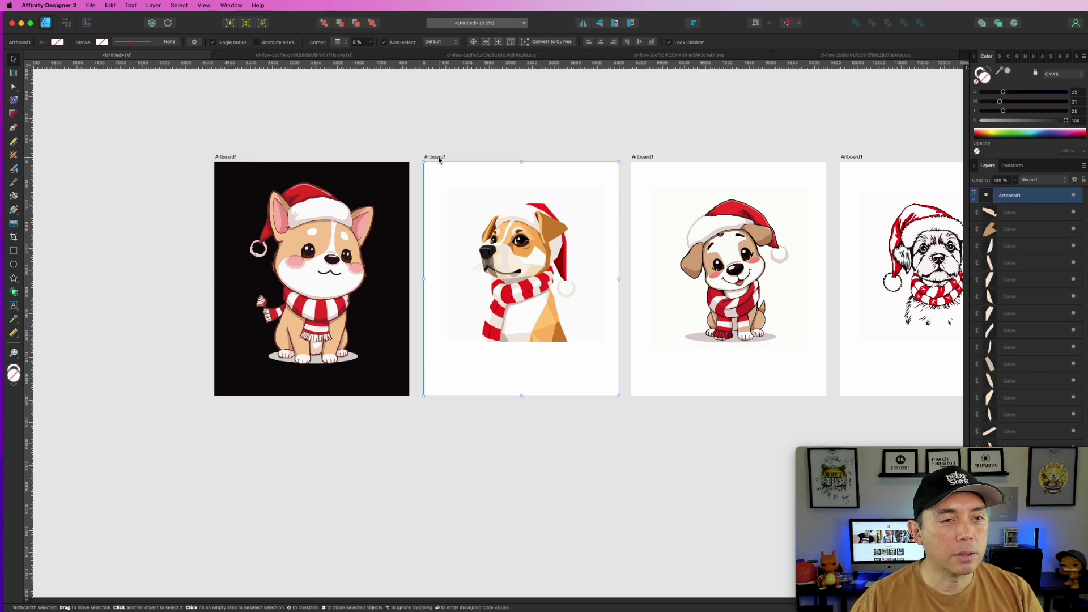
{"action": "left_click", "coordinate": [1068, 120]}
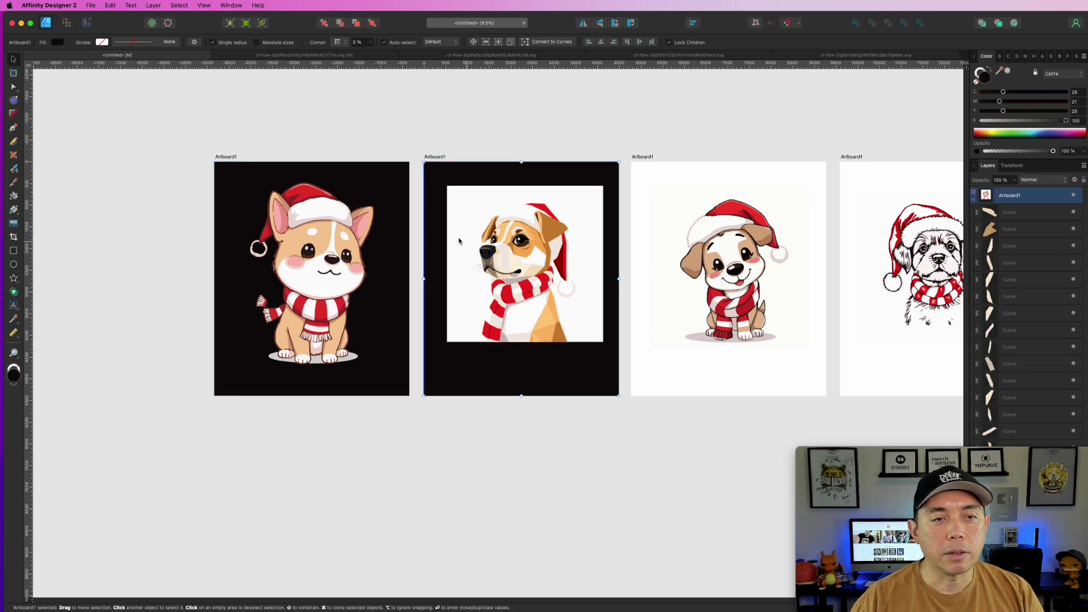
Step: Delete the white backdrop curve behind the second dog and check its head up close
{"action": "left_click", "coordinate": [461, 196]}
{"action": "key", "text": "Delete"}
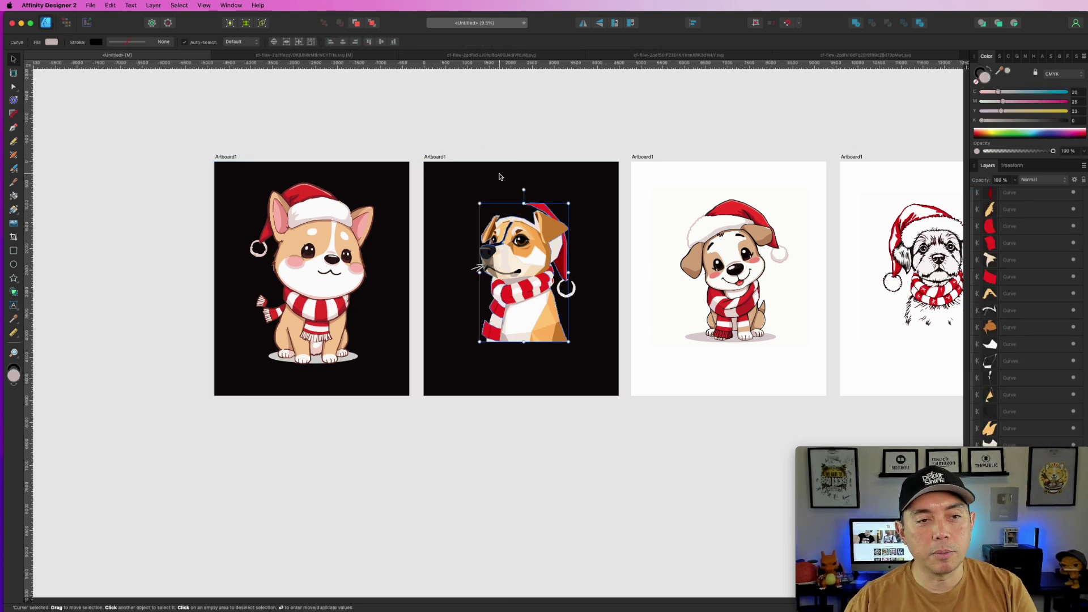
{"action": "scroll", "coordinate": [583, 277], "scroll_direction": "up", "scroll_amount": 3}
{"action": "scroll", "coordinate": [583, 276], "scroll_direction": "up", "scroll_amount": 5}
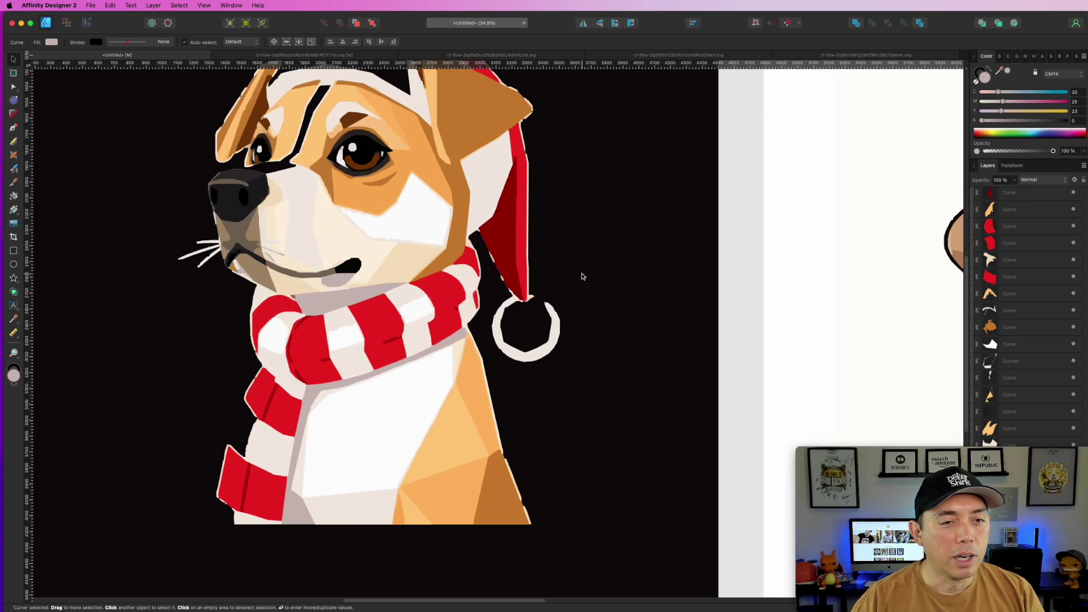
{"action": "left_click_drag", "start_coordinate": [555, 175], "coordinate": [664, 279]}
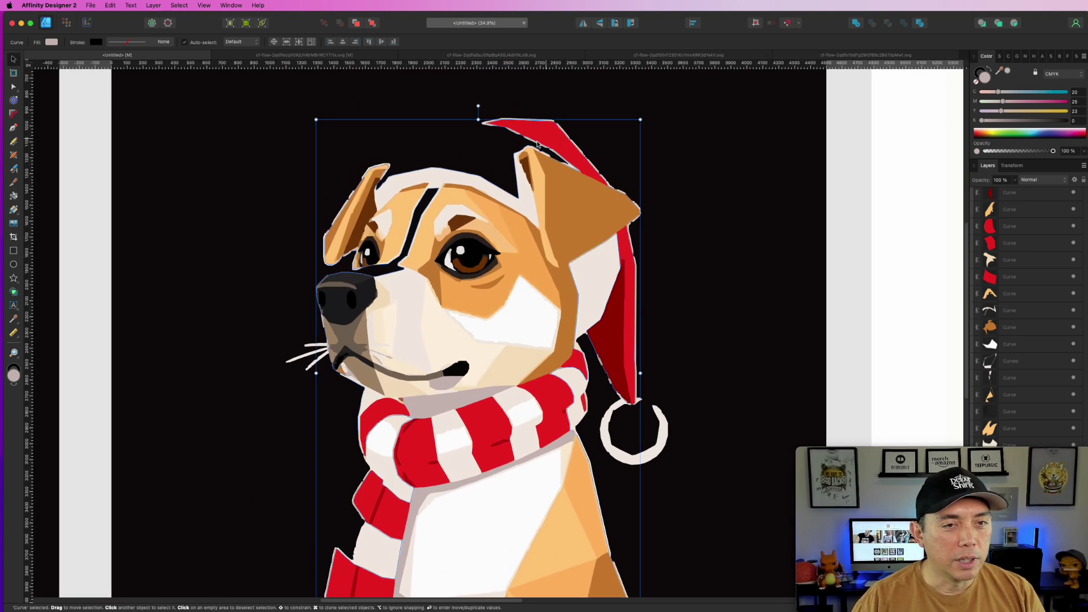
{"action": "scroll", "coordinate": [569, 244], "scroll_direction": "down", "scroll_amount": 2}
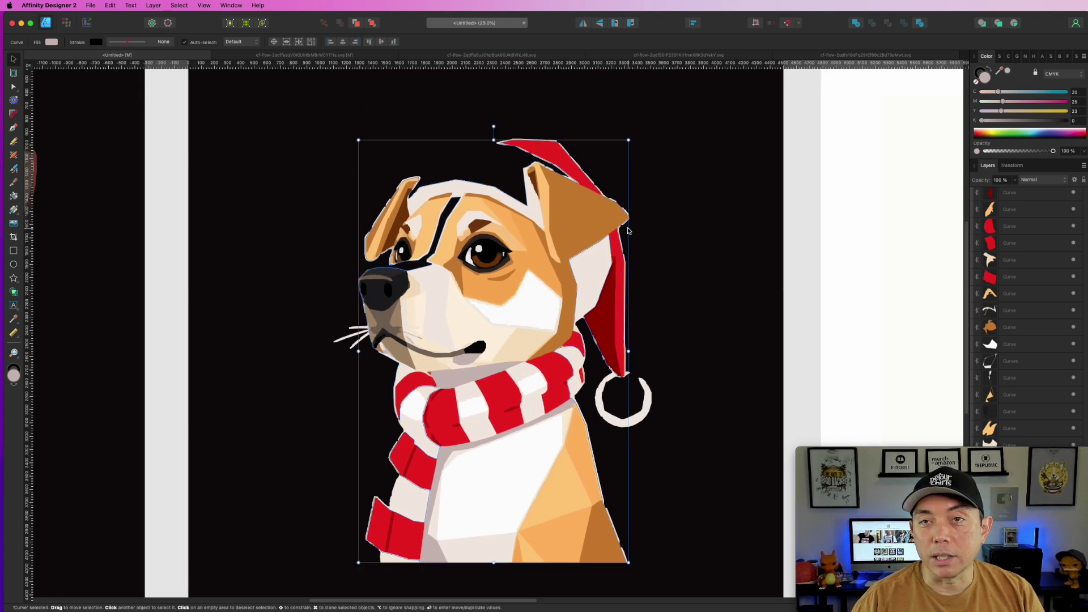
{"action": "left_click", "coordinate": [720, 162]}
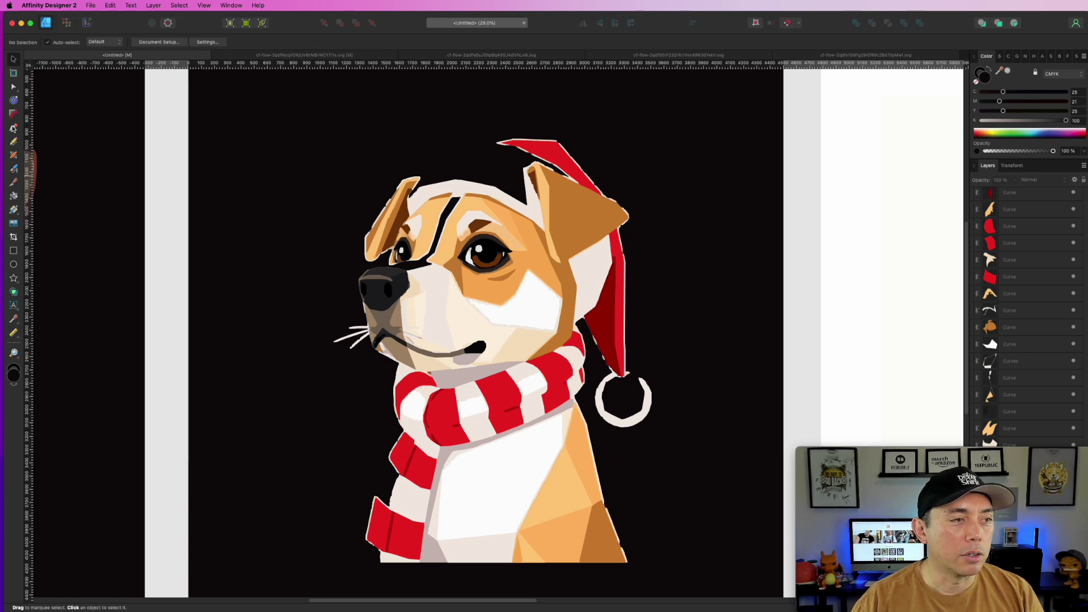
{"action": "left_click", "coordinate": [13, 128]}
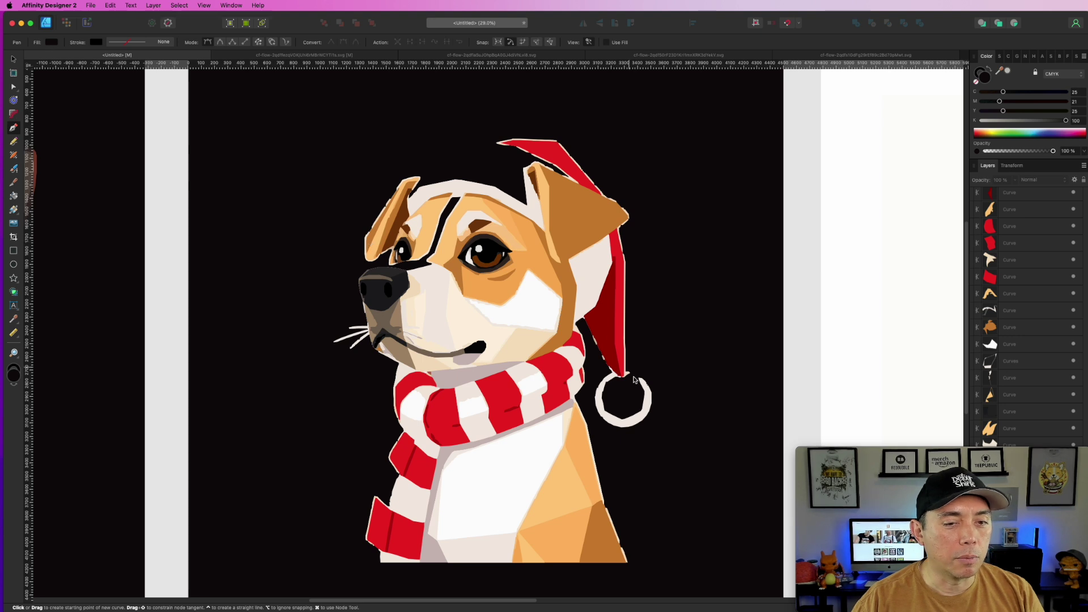
{"action": "scroll", "coordinate": [643, 398], "scroll_direction": "down", "scroll_amount": 3}
{"action": "scroll", "coordinate": [641, 396], "scroll_direction": "up", "scroll_amount": 2}
{"action": "scroll", "coordinate": [641, 396], "scroll_direction": "down", "scroll_amount": 5}
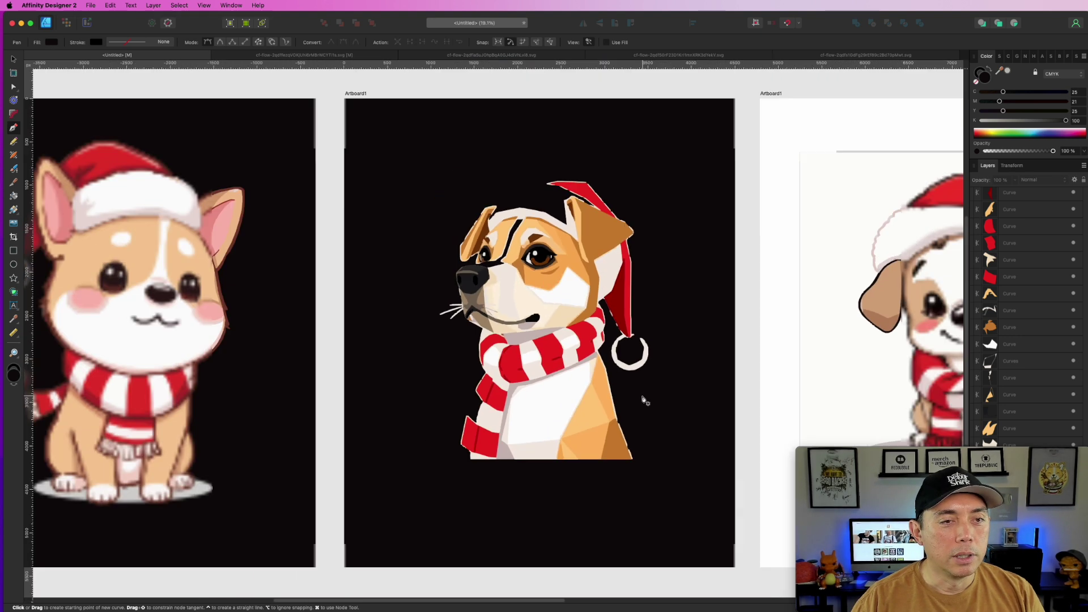
{"action": "left_click", "coordinate": [14, 59]}
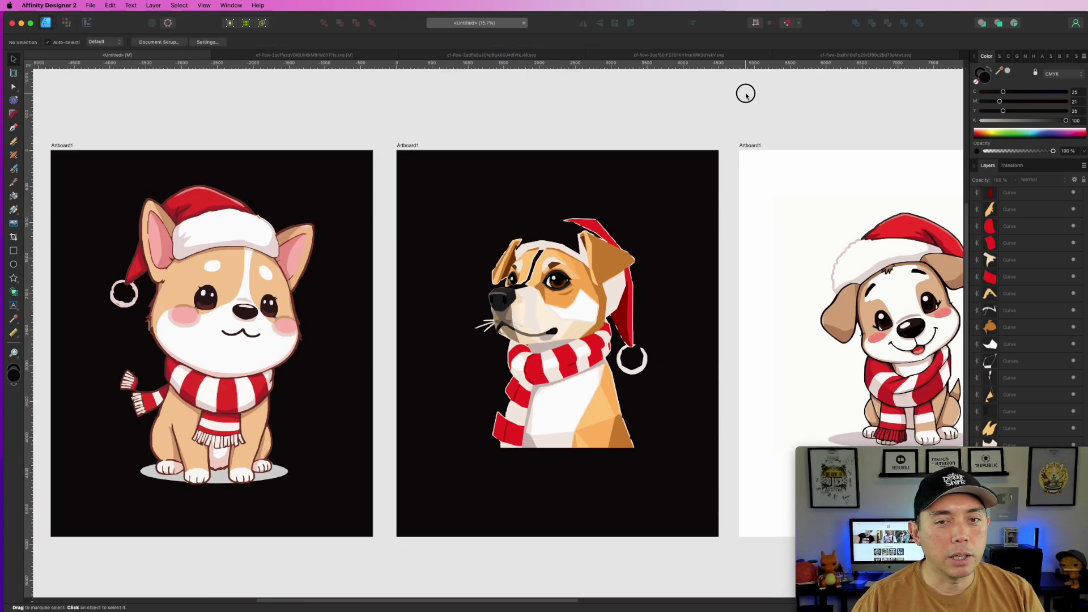
{"action": "scroll", "coordinate": [745, 92], "scroll_direction": "right", "scroll_amount": 10}
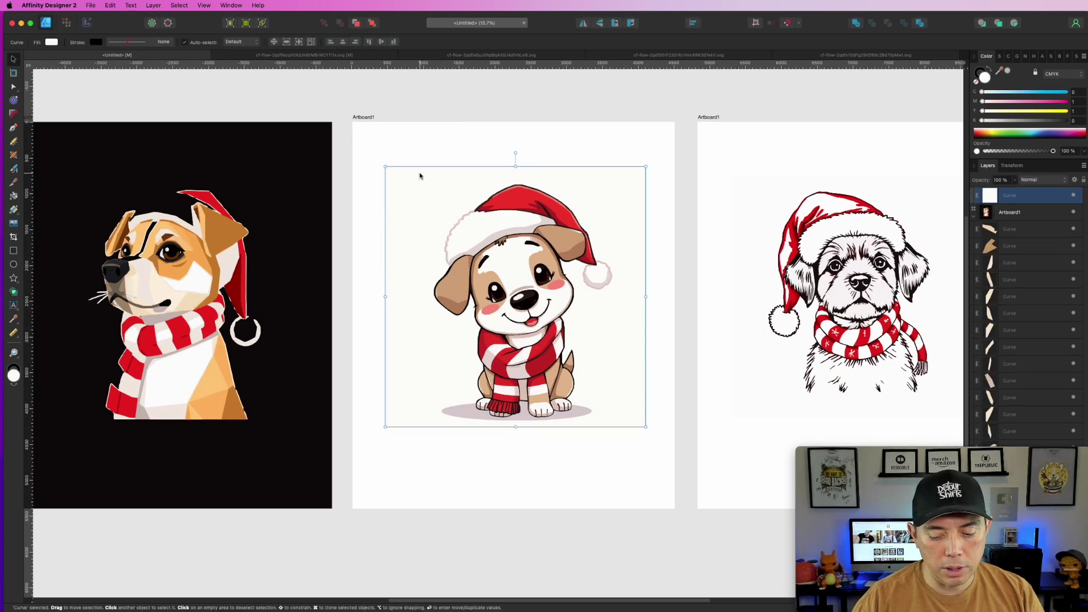
Step: Delete the third puppy's off-white backdrop and zoom in on its hat pom-pom
{"action": "key", "text": "Delete"}
{"action": "left_click", "coordinate": [366, 118]}
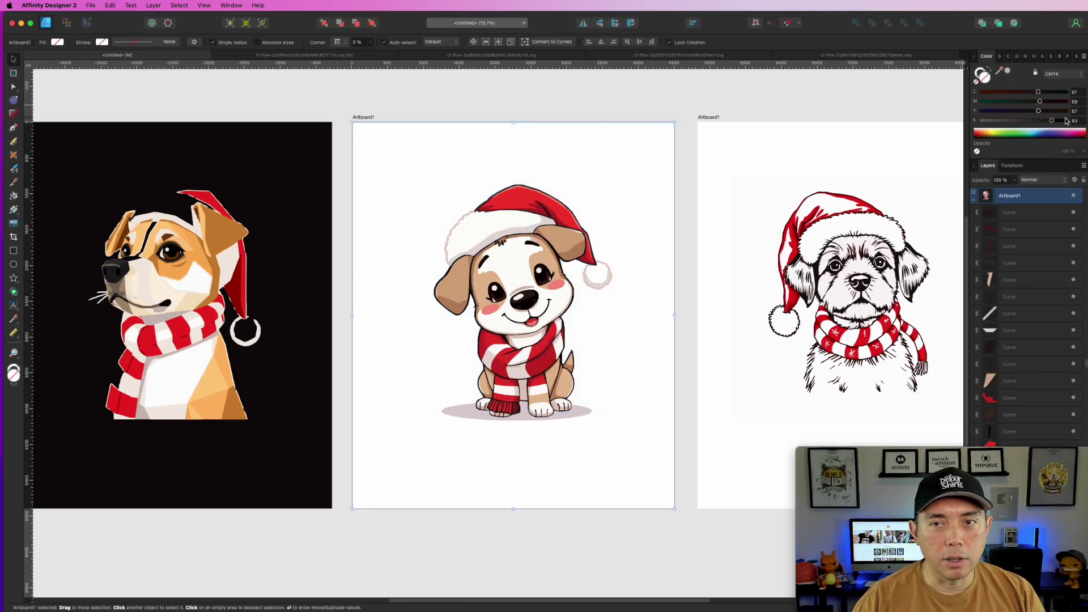
{"action": "scroll", "coordinate": [620, 303], "scroll_direction": "up", "scroll_amount": 1}
{"action": "scroll", "coordinate": [620, 303], "scroll_direction": "up", "scroll_amount": 5}
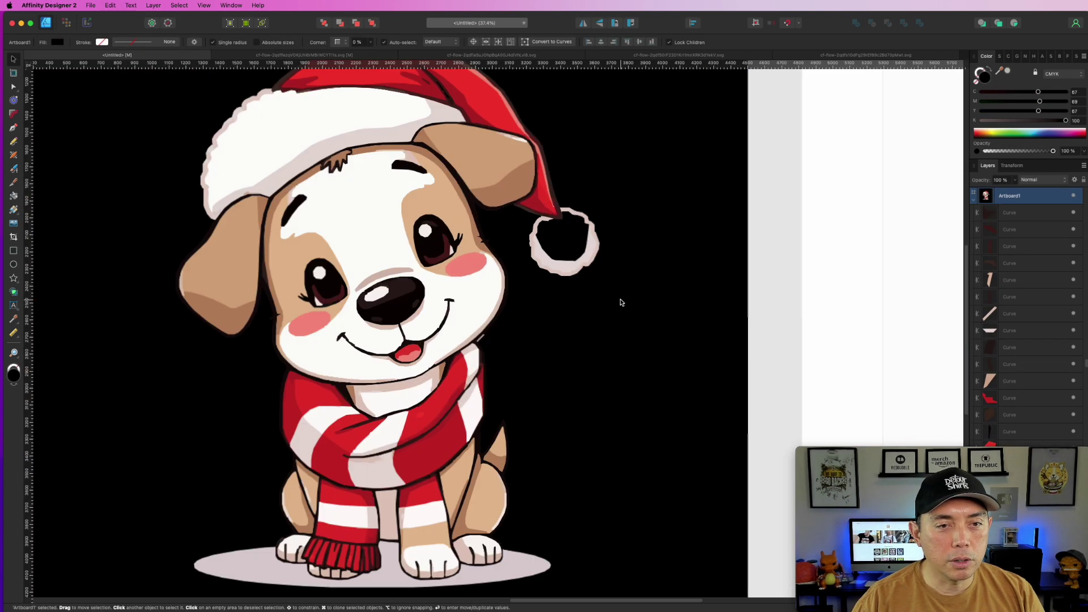
{"action": "scroll", "coordinate": [527, 182], "scroll_direction": "down", "scroll_amount": 1}
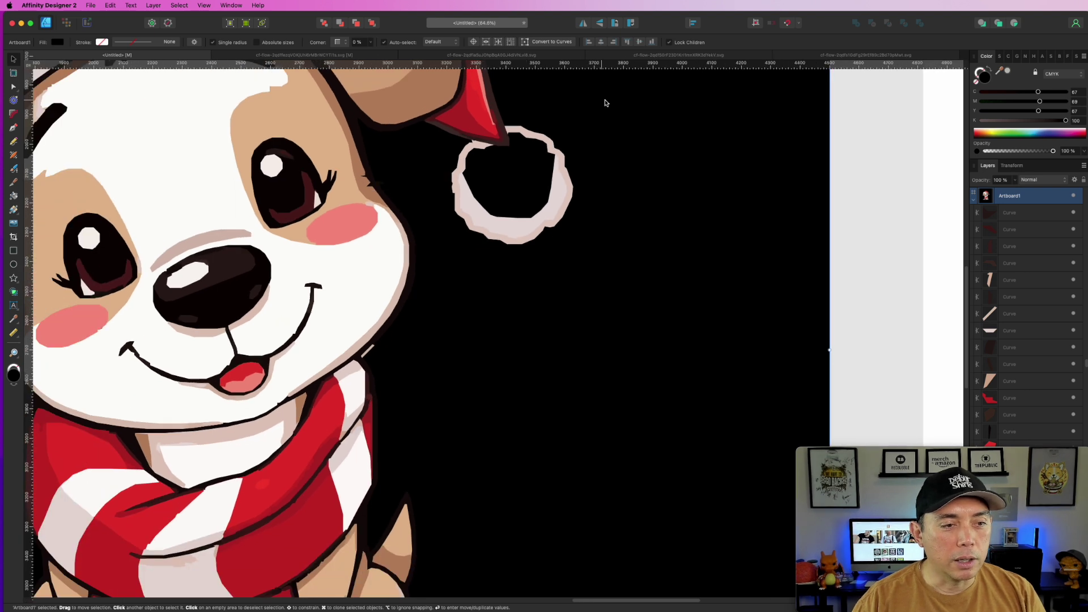
{"action": "left_click_drag", "start_coordinate": [605, 102], "coordinate": [656, 206]}
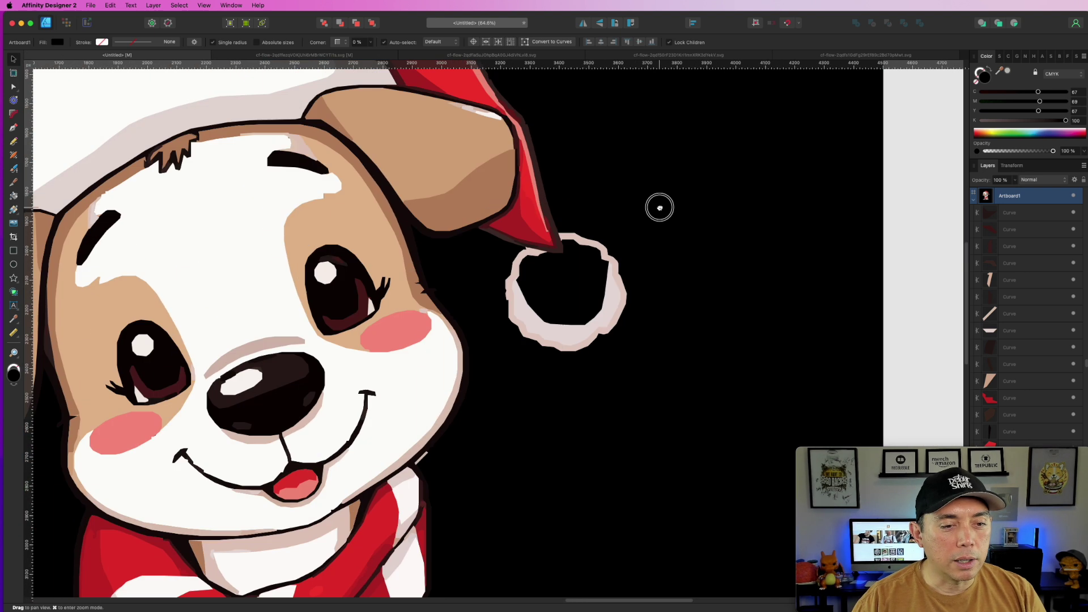
Step: Trace a closed outline around the pom-pom with the Pen tool
{"action": "left_click", "coordinate": [12, 133]}
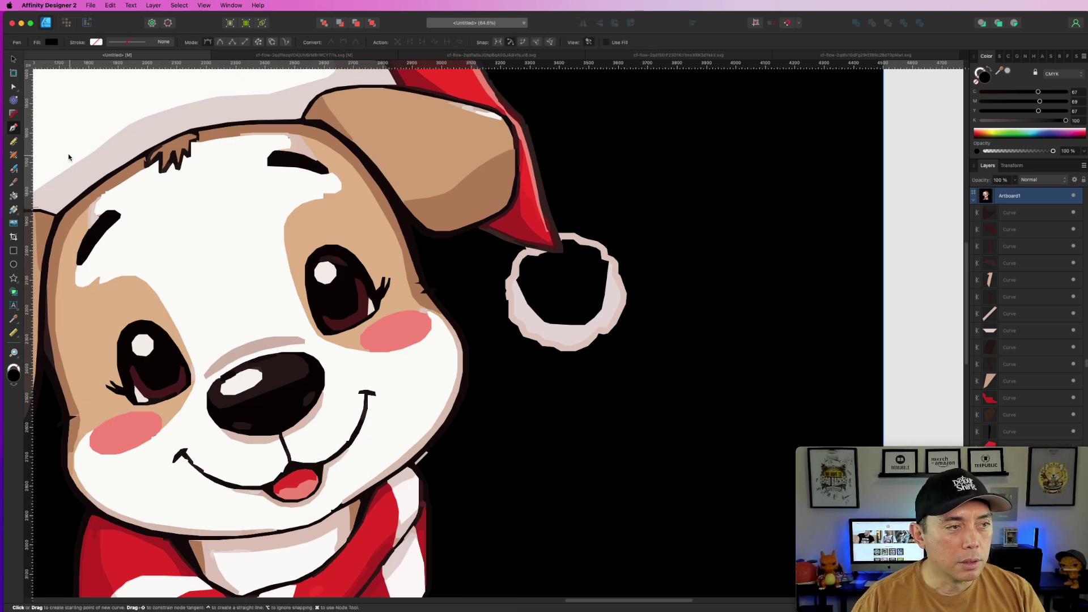
{"action": "left_click", "coordinate": [532, 243]}
{"action": "left_click", "coordinate": [570, 237]}
{"action": "left_click", "coordinate": [605, 251]}
{"action": "left_click", "coordinate": [614, 283]}
{"action": "left_click", "coordinate": [579, 334]}
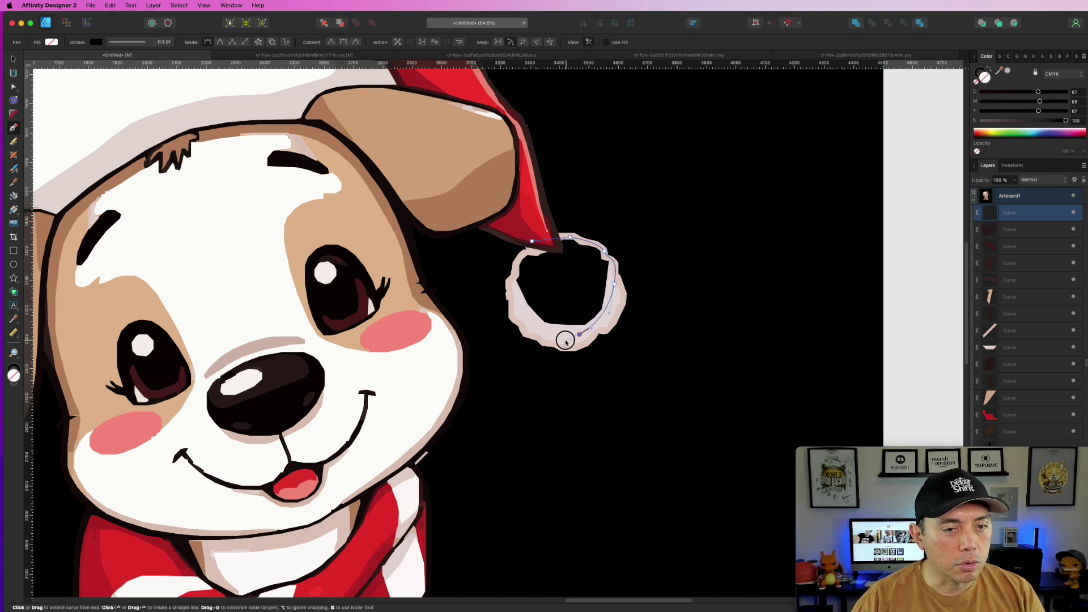
{"action": "left_click", "coordinate": [522, 316]}
{"action": "left_click", "coordinate": [513, 280]}
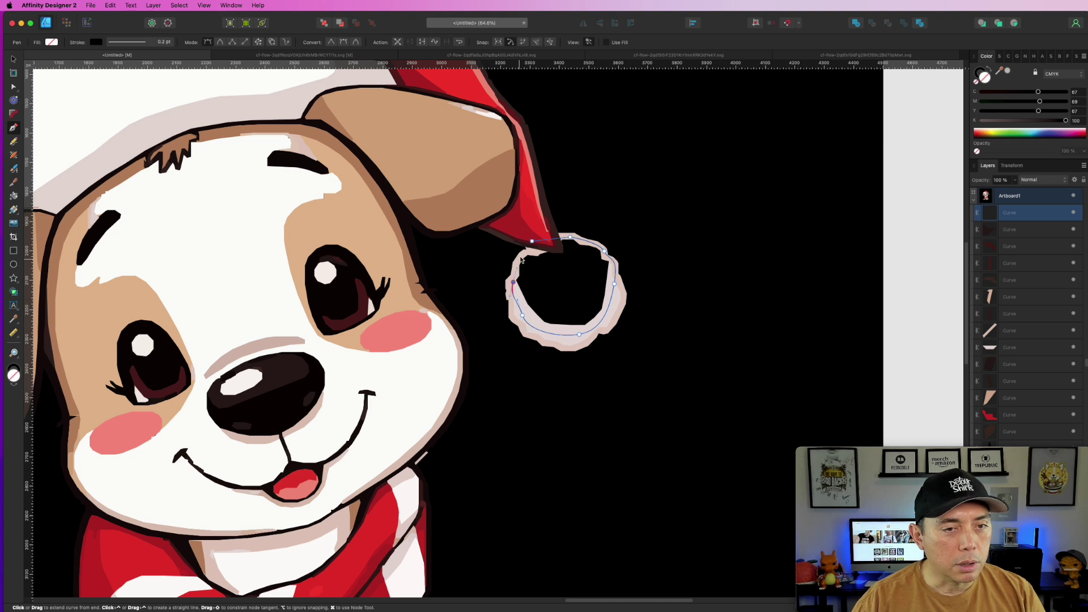
{"action": "left_click", "coordinate": [533, 244]}
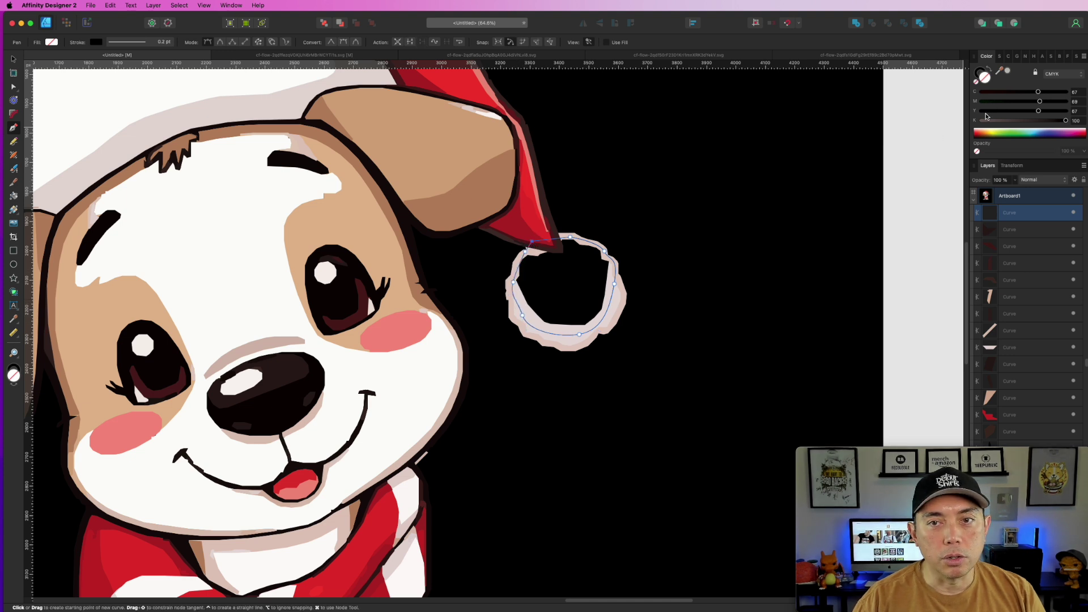
Step: Fill the new pom-pom shape solid white and move it behind the hat tip
{"action": "left_click", "coordinate": [983, 122]}
{"action": "left_click", "coordinate": [983, 102]}
{"action": "left_click", "coordinate": [982, 91]}
{"action": "left_click", "coordinate": [980, 70]}
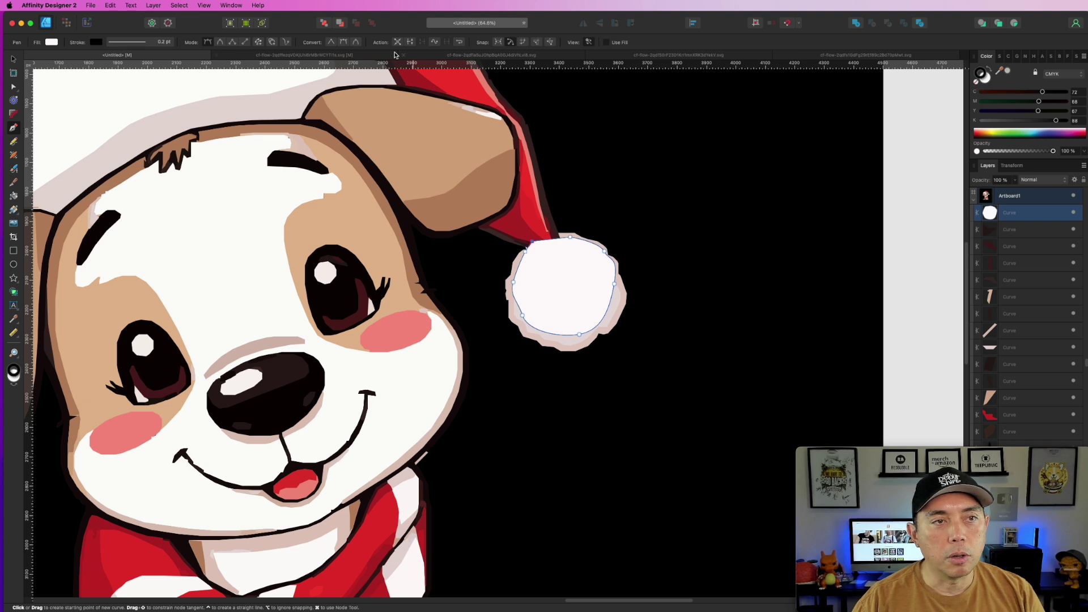
{"action": "left_click", "coordinate": [324, 22]}
{"action": "left_click", "coordinate": [14, 59]}
{"action": "left_click", "coordinate": [627, 243]}
{"action": "scroll", "coordinate": [581, 340], "scroll_direction": "down", "scroll_amount": 3}
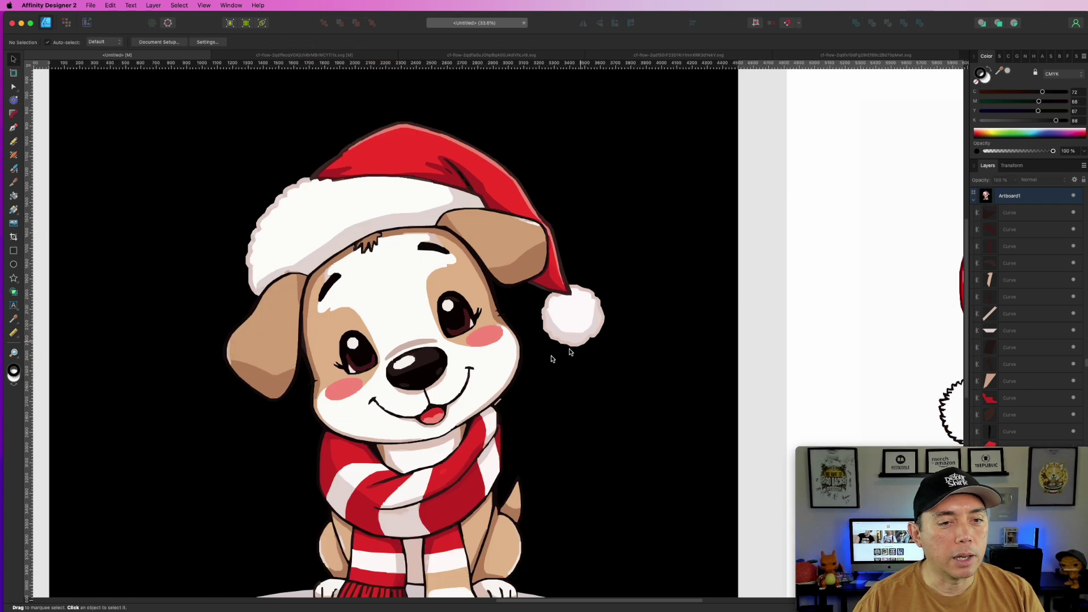
Step: Set the hat fur shape's fill to pure white
{"action": "scroll", "coordinate": [595, 358], "scroll_direction": "up", "scroll_amount": 2}
{"action": "scroll", "coordinate": [551, 250], "scroll_direction": "up", "scroll_amount": 1}
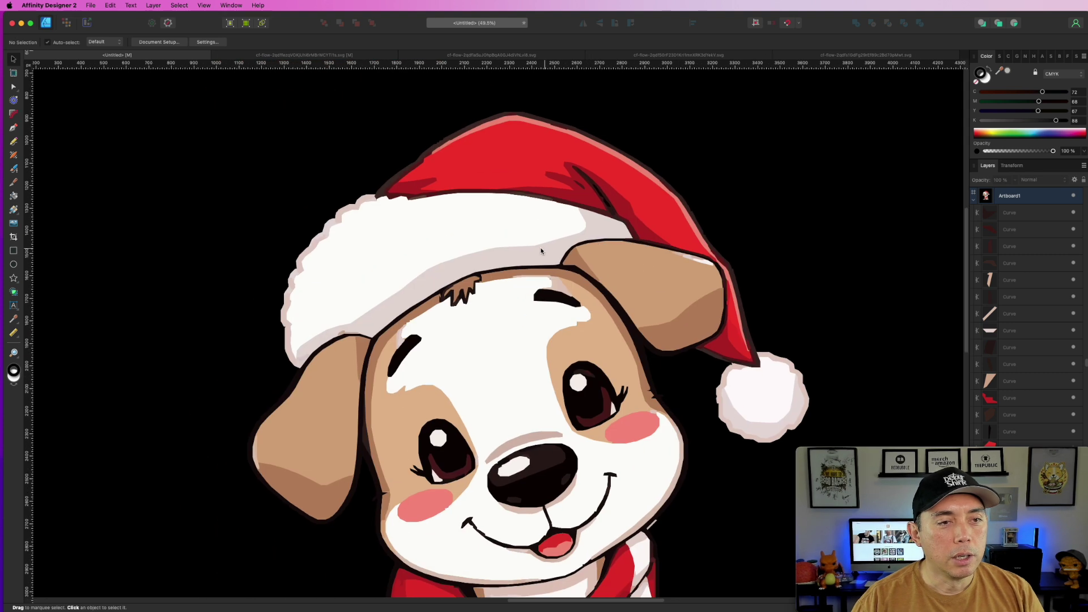
{"action": "scroll", "coordinate": [551, 251], "scroll_direction": "up", "scroll_amount": 2}
{"action": "left_click", "coordinate": [547, 251]}
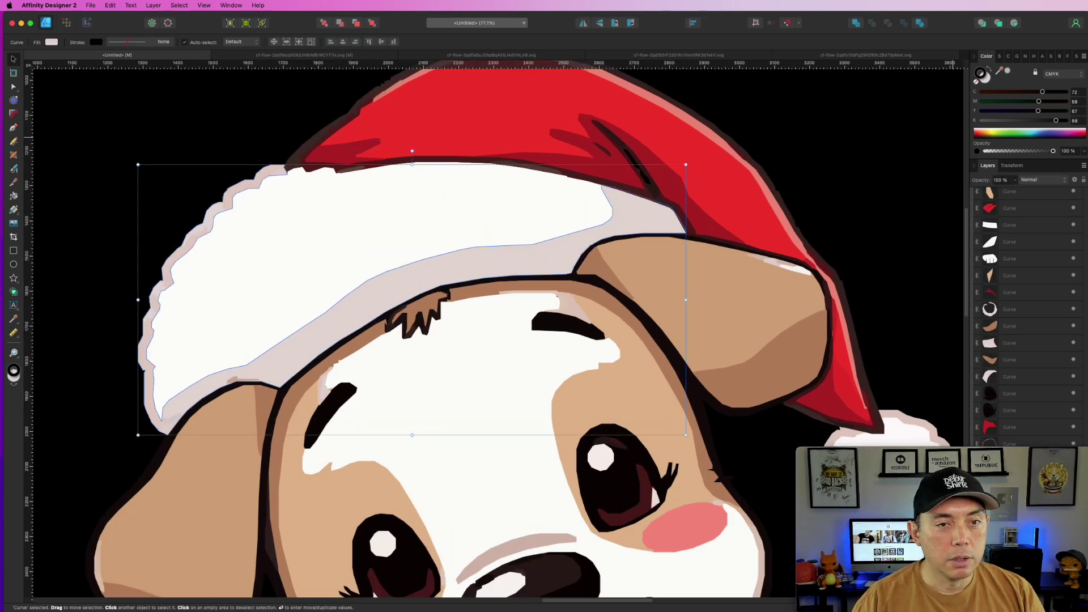
{"action": "left_click", "coordinate": [984, 81]}
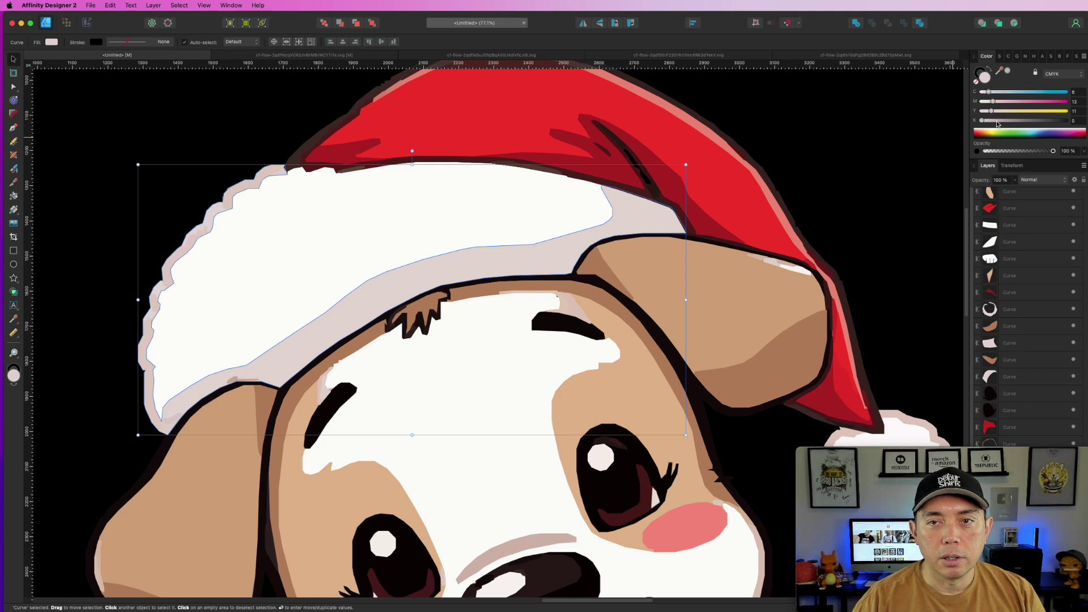
{"action": "left_click_drag", "start_coordinate": [999, 70], "coordinate": [340, 148]}
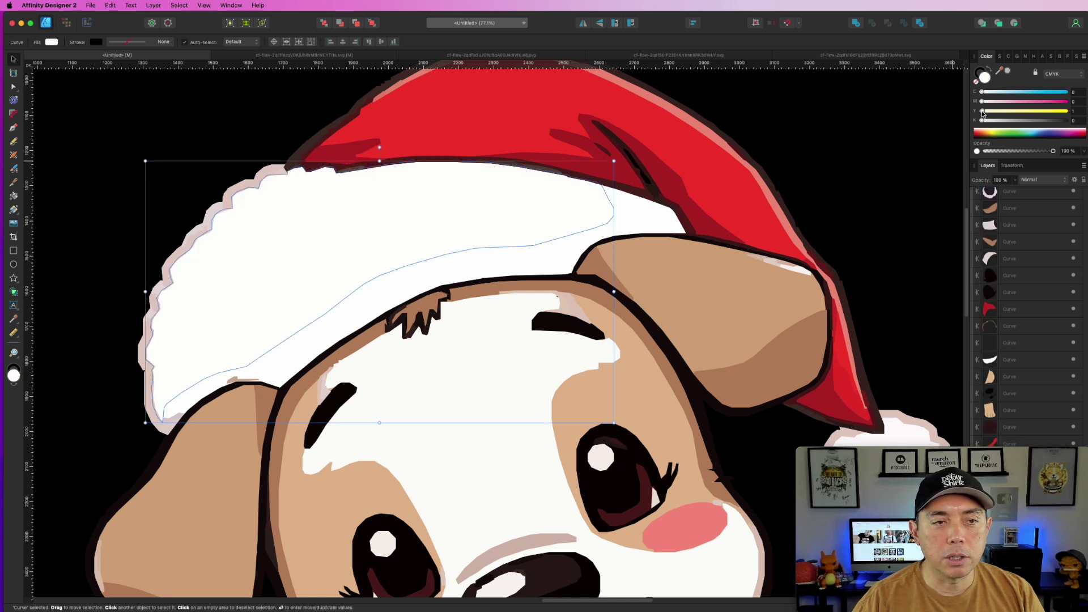
Step: Recolour both dark-brown irises to an olive green
{"action": "left_click", "coordinate": [450, 254]}
{"action": "scroll", "coordinate": [451, 255], "scroll_direction": "down", "scroll_amount": 5}
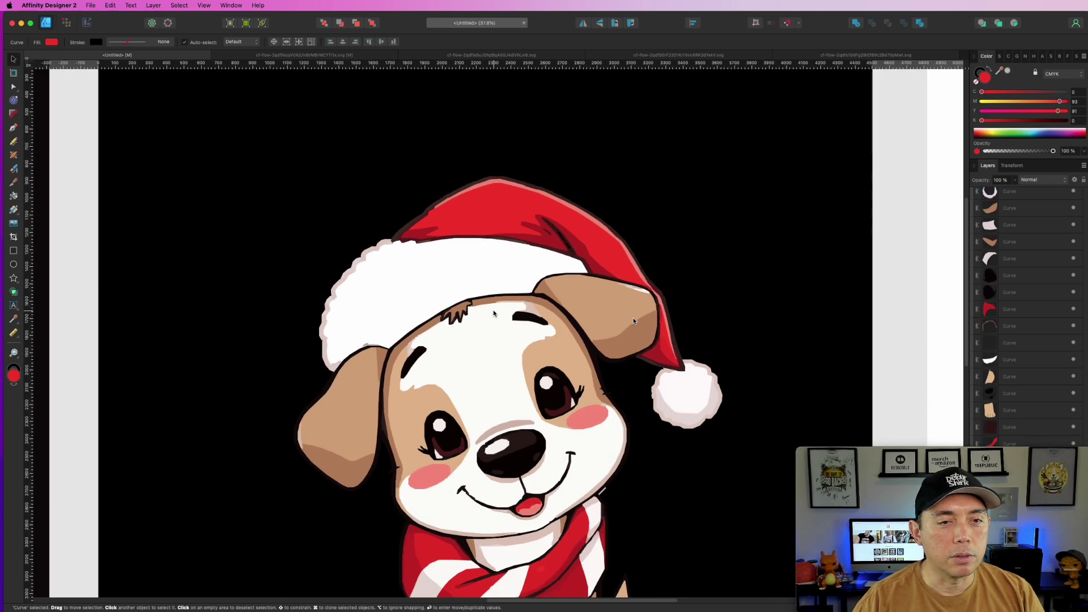
{"action": "scroll", "coordinate": [517, 394], "scroll_direction": "down", "scroll_amount": 1}
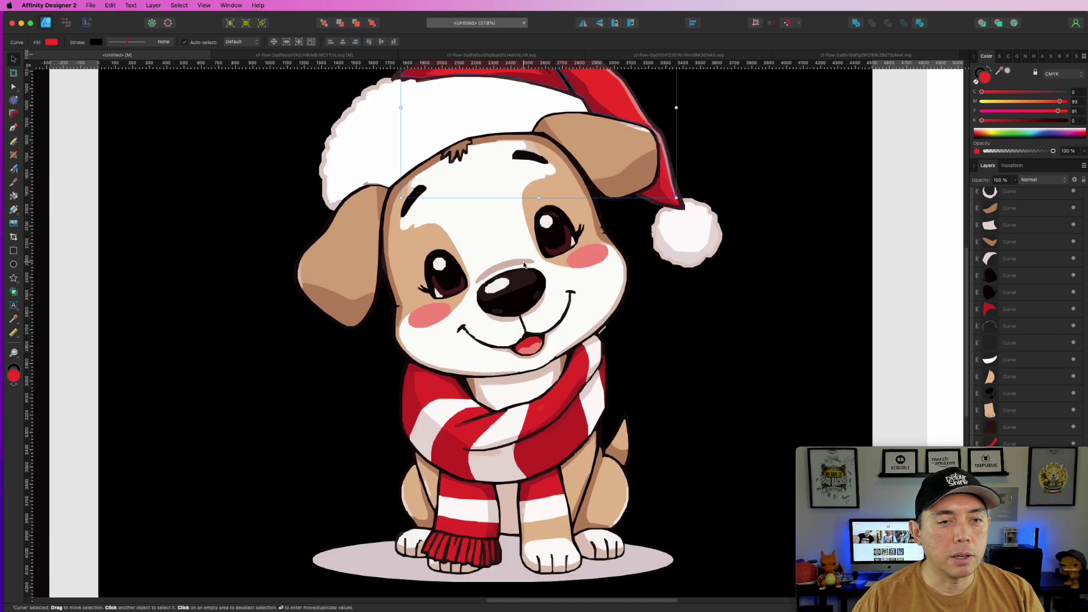
{"action": "scroll", "coordinate": [520, 255], "scroll_direction": "up", "scroll_amount": 6}
{"action": "left_click", "coordinate": [619, 224]}
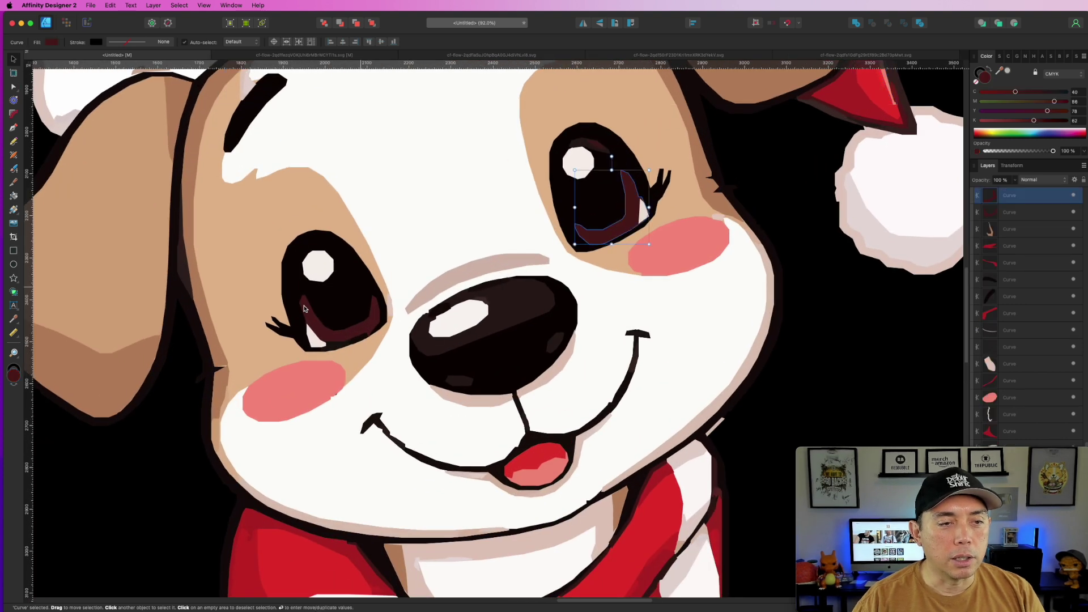
{"action": "left_click", "coordinate": [346, 330], "text": "shift"}
{"action": "left_click_drag", "start_coordinate": [1034, 122], "coordinate": [1061, 111]}
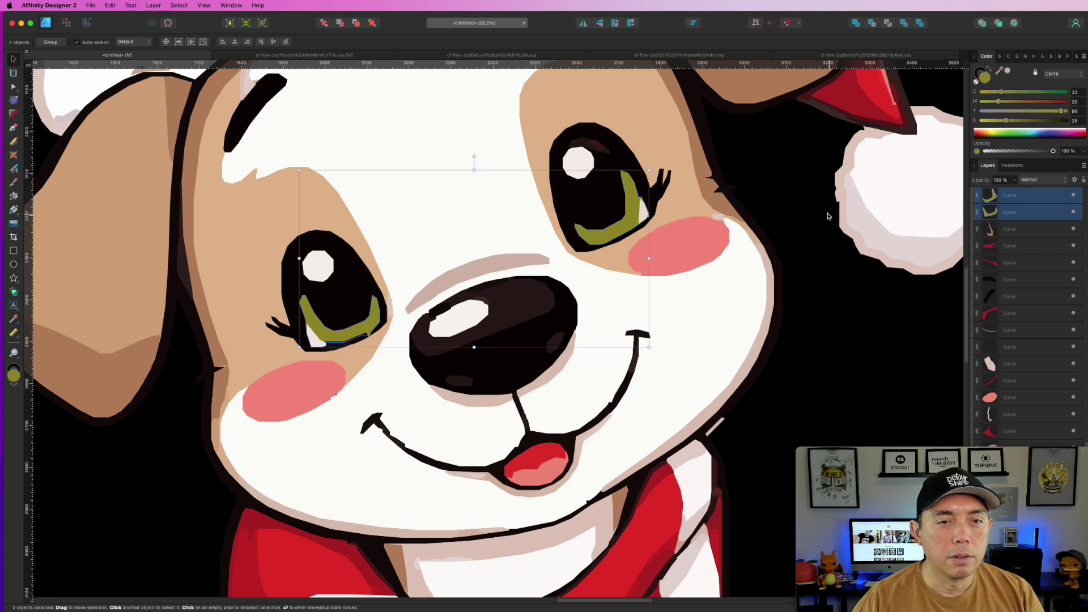
{"action": "key", "text": "super+d"}
Step: Change both cheeks from coral to a soft light pink with the M and Y sliders
{"action": "scroll", "coordinate": [688, 303], "scroll_direction": "down", "scroll_amount": 5}
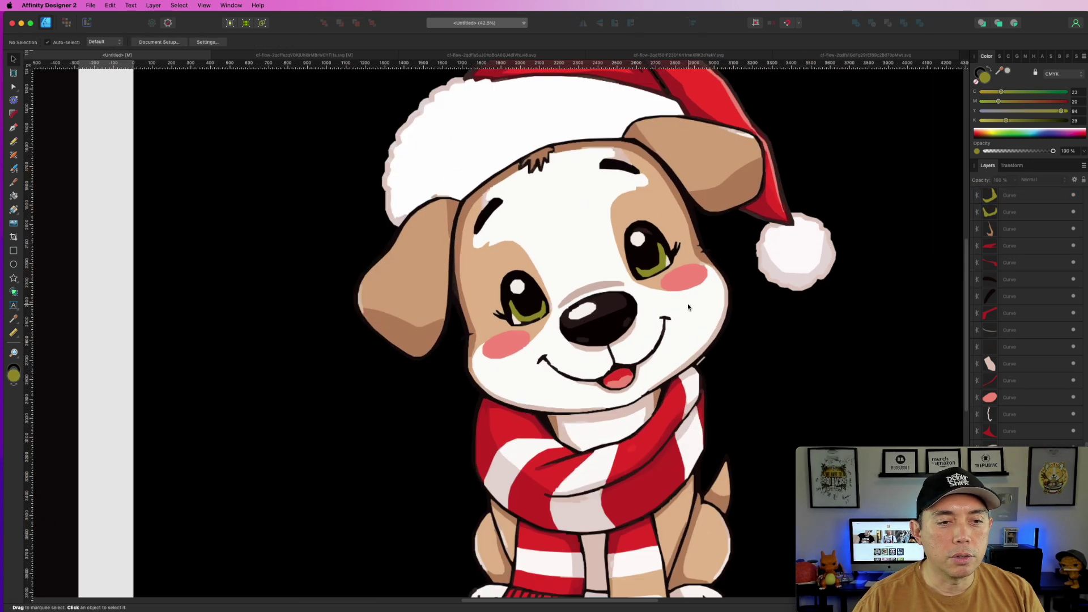
{"action": "scroll", "coordinate": [688, 304], "scroll_direction": "up", "scroll_amount": 3}
{"action": "left_click", "coordinate": [438, 359]}
{"action": "left_click", "coordinate": [680, 266], "text": "shift"}
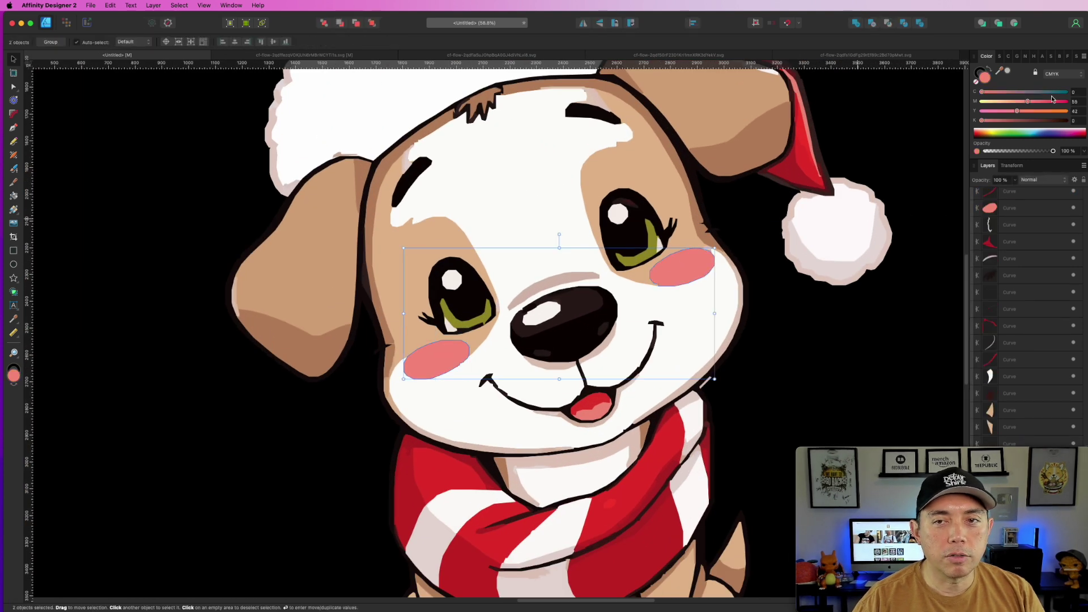
{"action": "left_click_drag", "start_coordinate": [1032, 102], "coordinate": [903, 112]}
{"action": "left_click_drag", "start_coordinate": [1047, 101], "coordinate": [987, 120]}
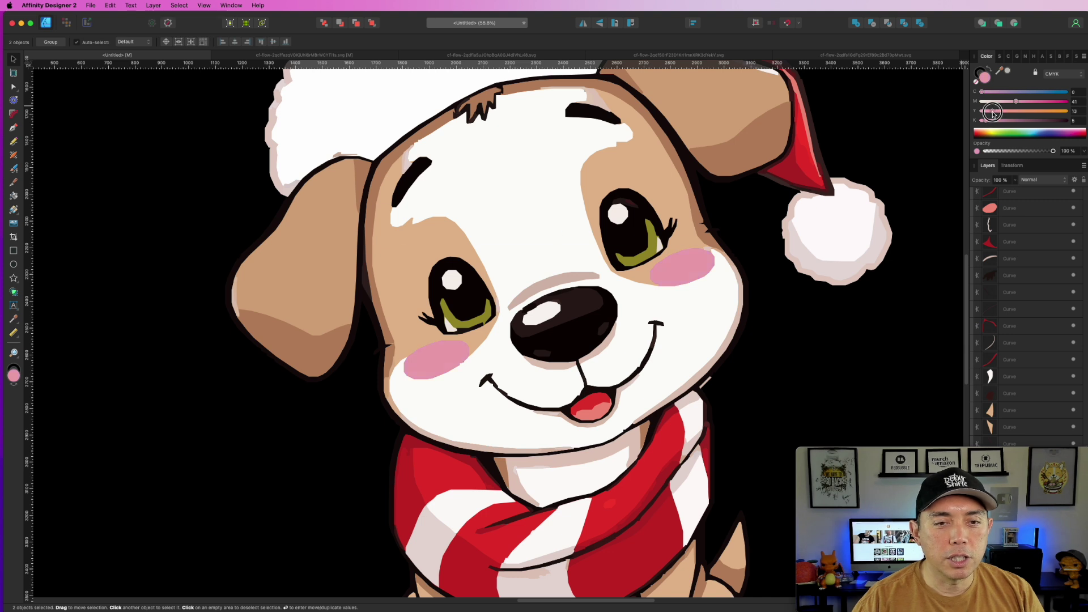
{"action": "left_click", "coordinate": [729, 288]}
Step: Fill the line-art dog's artboard with a muted mauve-brown using the K slider
{"action": "scroll", "coordinate": [745, 342], "scroll_direction": "down", "scroll_amount": 5}
{"action": "scroll", "coordinate": [745, 342], "scroll_direction": "down", "scroll_amount": 2}
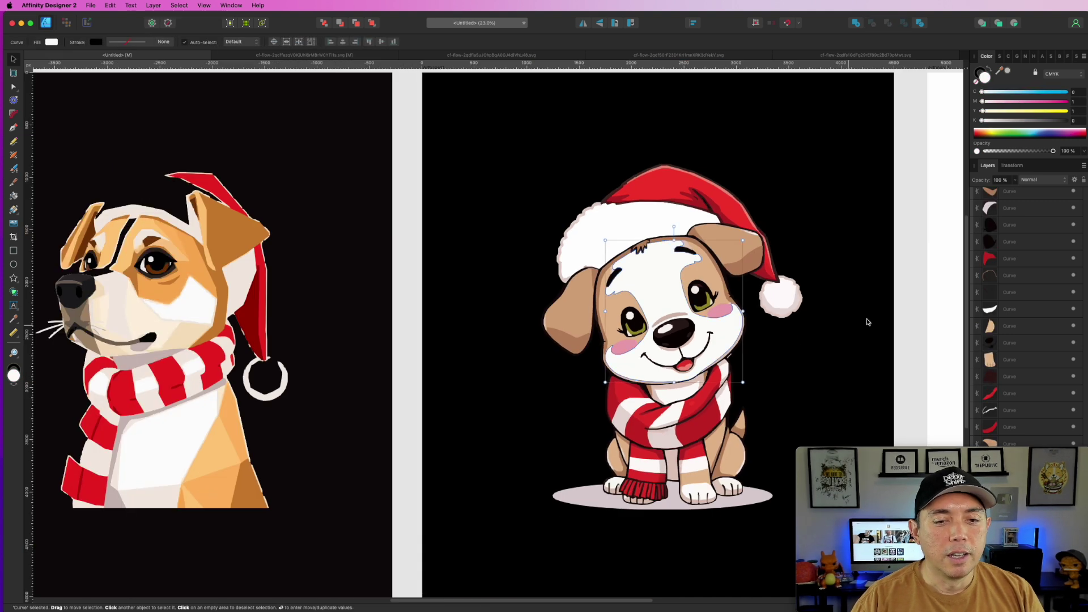
{"action": "scroll", "coordinate": [829, 328], "scroll_direction": "right", "scroll_amount": 15}
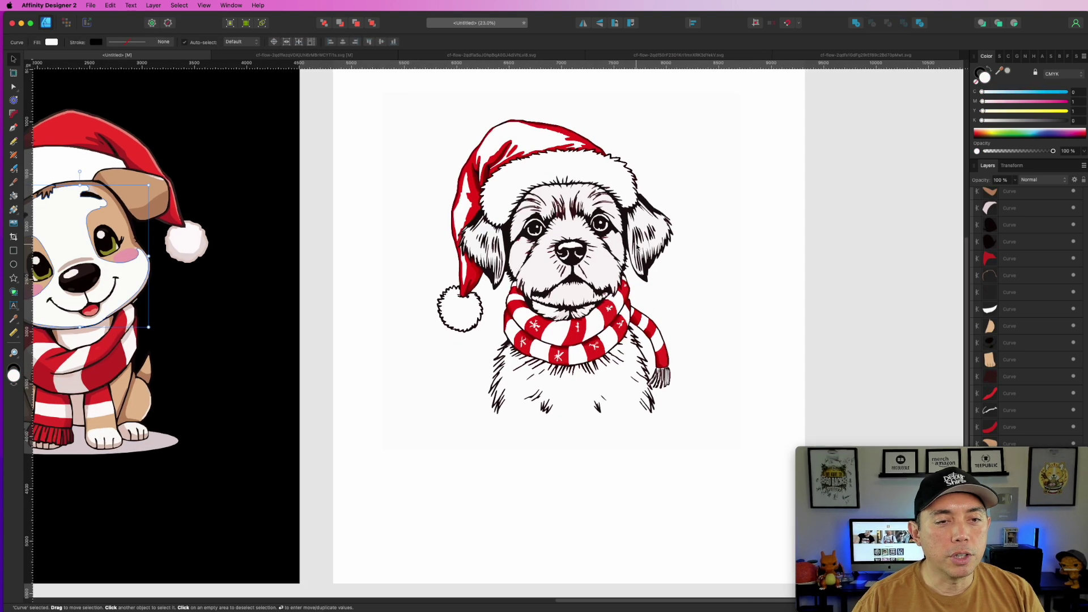
{"action": "scroll", "coordinate": [637, 244], "scroll_direction": "down", "scroll_amount": 2}
{"action": "left_click", "coordinate": [637, 151]}
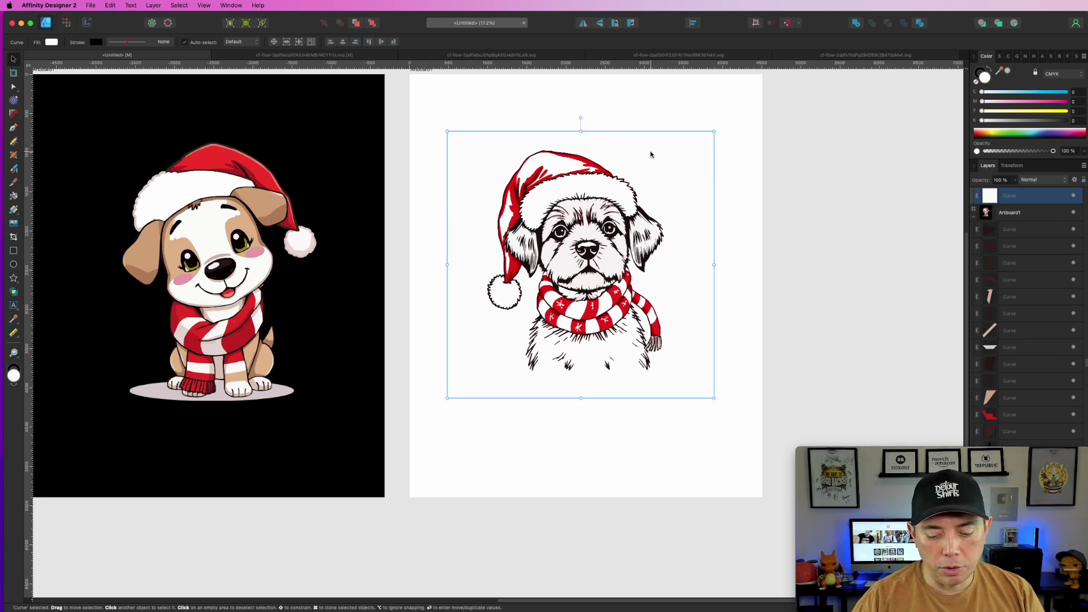
{"action": "left_click", "coordinate": [651, 154]}
{"action": "scroll", "coordinate": [477, 209], "scroll_direction": "up", "scroll_amount": 3}
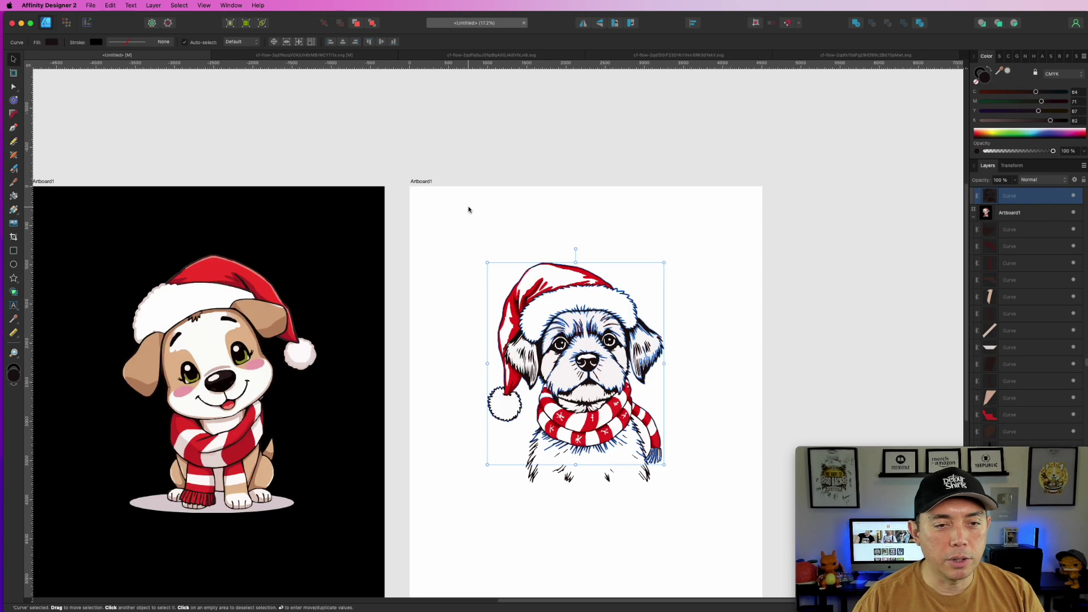
{"action": "left_click", "coordinate": [418, 184]}
{"action": "left_click", "coordinate": [1046, 121]}
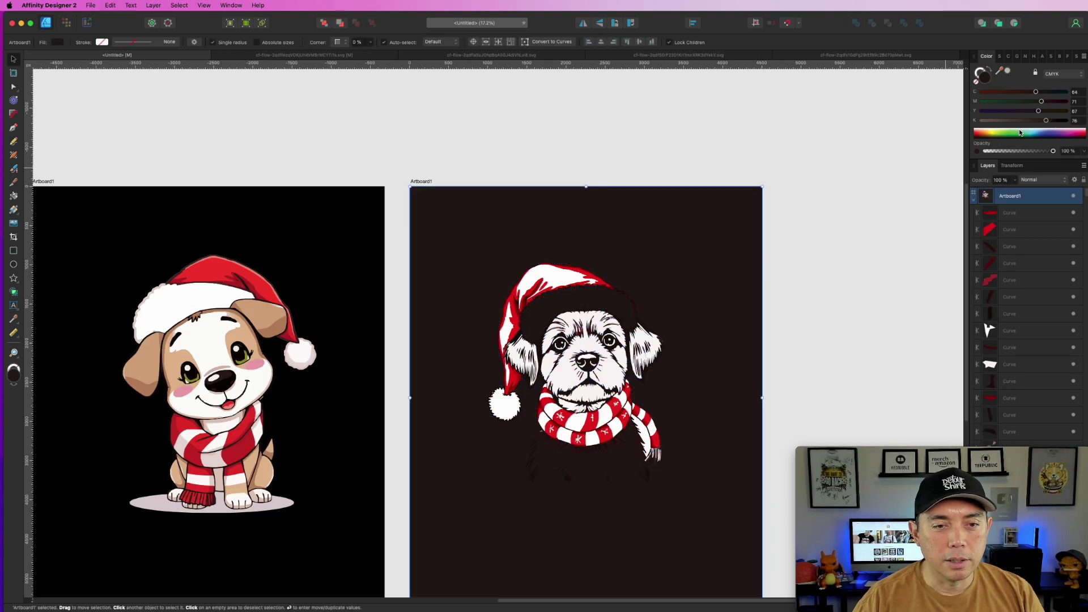
{"action": "left_click_drag", "start_coordinate": [1047, 121], "coordinate": [967, 122]}
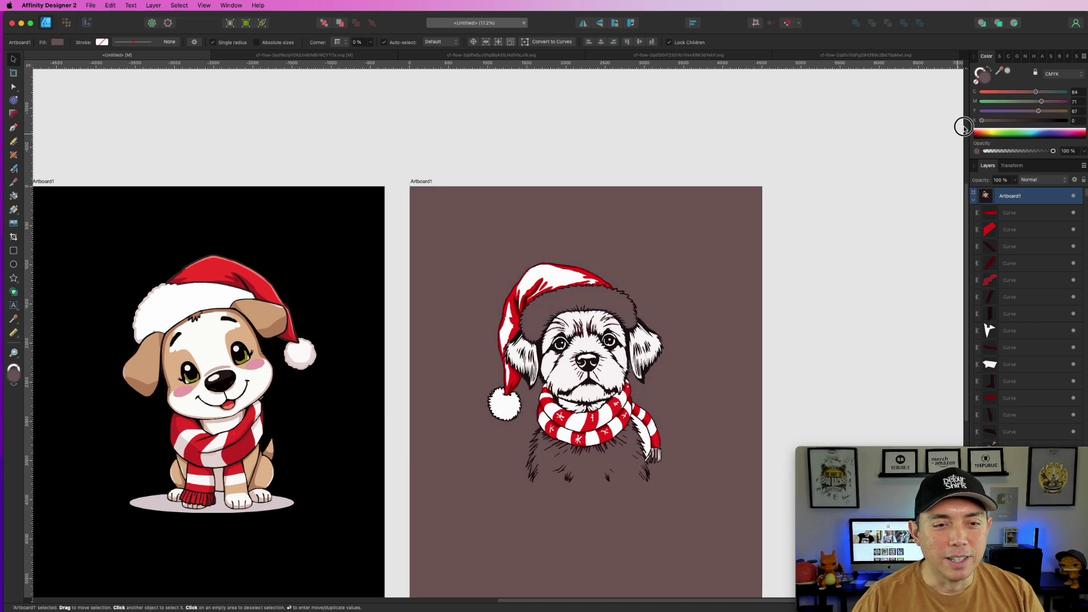
{"action": "scroll", "coordinate": [801, 267], "scroll_direction": "down", "scroll_amount": 5}
{"action": "scroll", "coordinate": [602, 233], "scroll_direction": "up", "scroll_amount": 5}
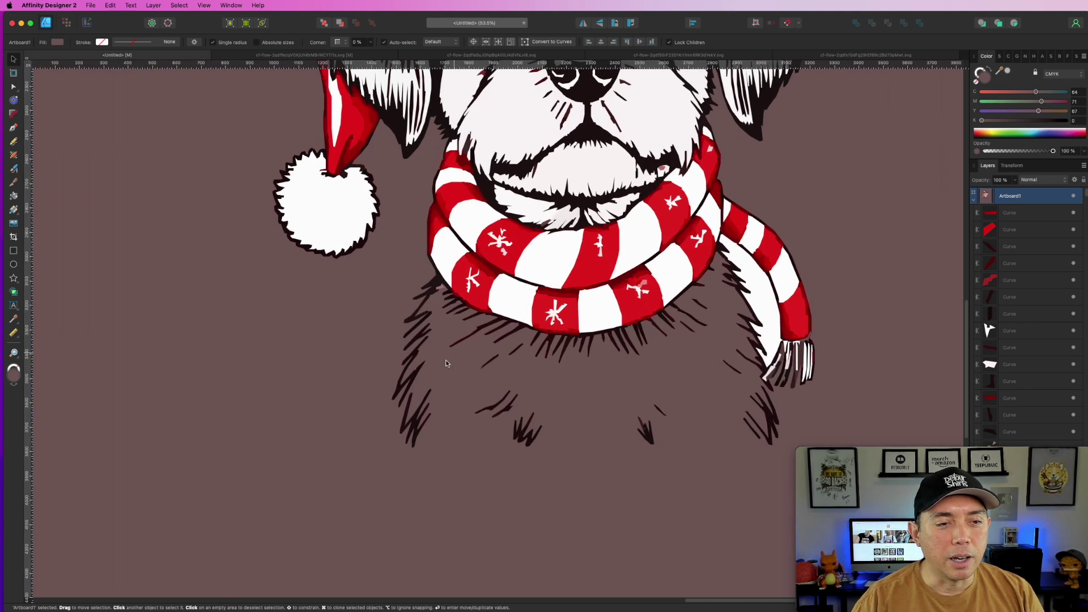
Step: Draw a closed Pencil shape around the dog's chest and body and fill it white
{"action": "left_click", "coordinate": [12, 143]}
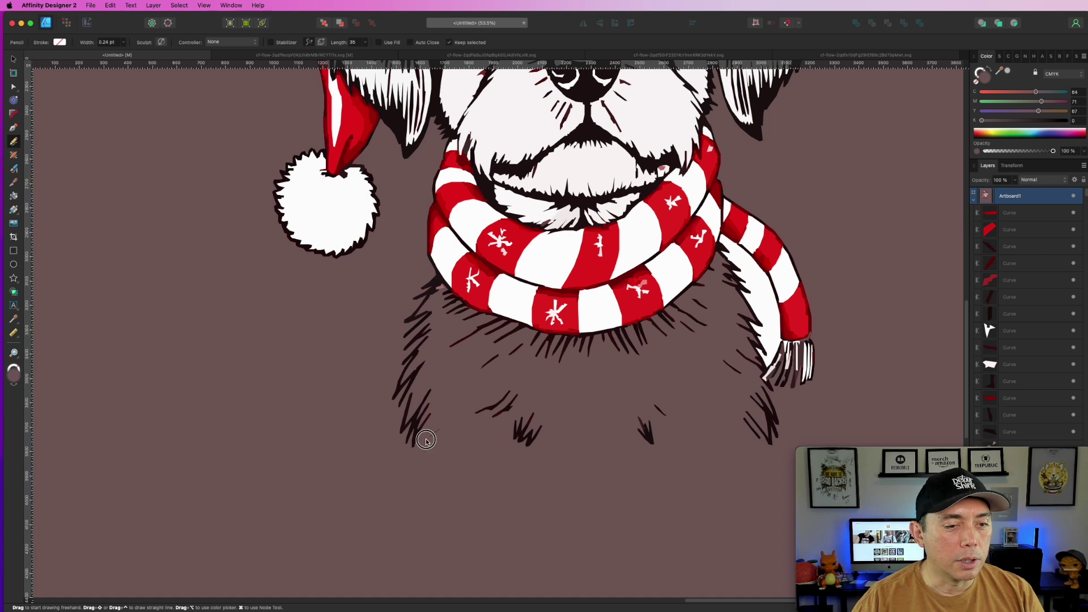
{"action": "mouse_move", "coordinate": [420, 333]}
{"action": "left_mouse_down"}
{"action": "mouse_move", "coordinate": [457, 245]}
{"action": "mouse_move", "coordinate": [462, 203]}
{"action": "mouse_move", "coordinate": [646, 196]}
{"action": "mouse_move", "coordinate": [702, 228]}
{"action": "mouse_move", "coordinate": [744, 275]}
{"action": "mouse_move", "coordinate": [771, 391]}
{"action": "mouse_move", "coordinate": [759, 450]}
{"action": "mouse_move", "coordinate": [440, 431]}
{"action": "left_mouse_up"}
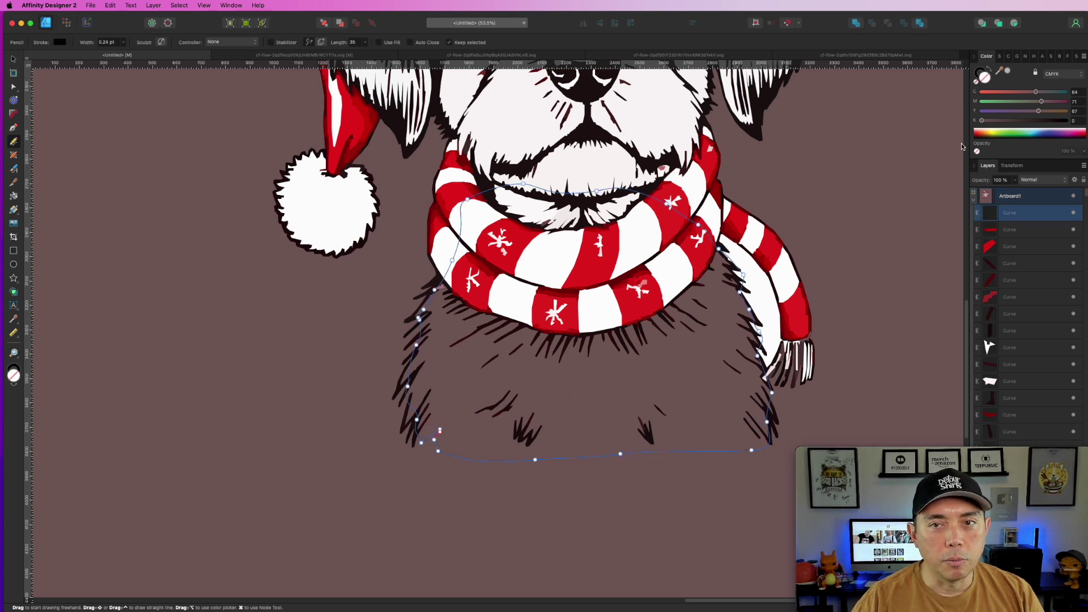
{"action": "left_click", "coordinate": [981, 111]}
{"action": "left_click", "coordinate": [981, 101]}
{"action": "left_click", "coordinate": [981, 91]}
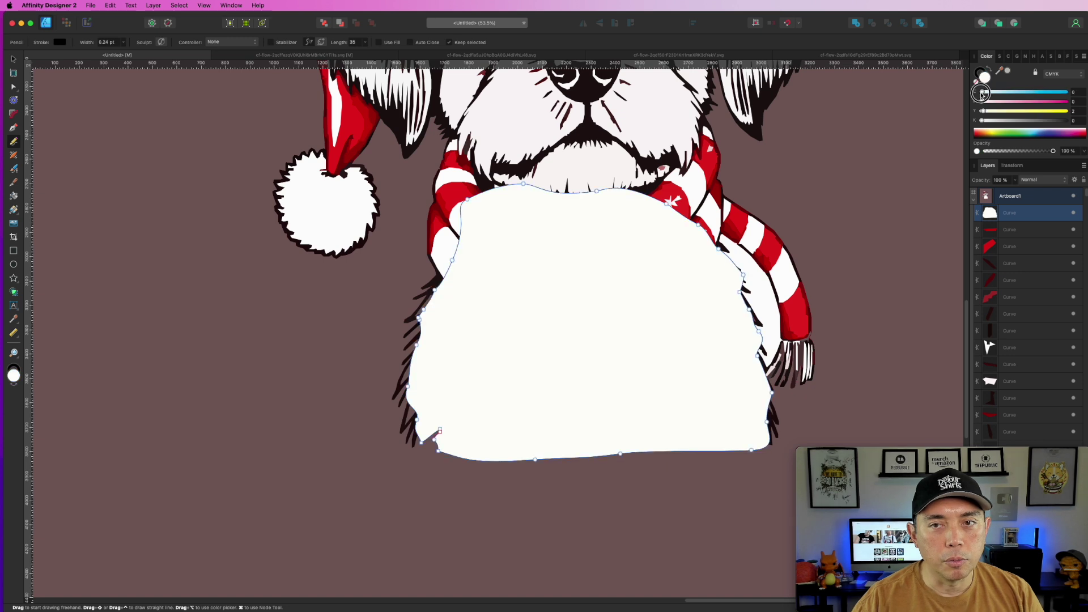
Step: Move the white chest shape to the back, behind the fur lines and scarf, and deselect it
{"action": "left_click", "coordinate": [323, 23]}
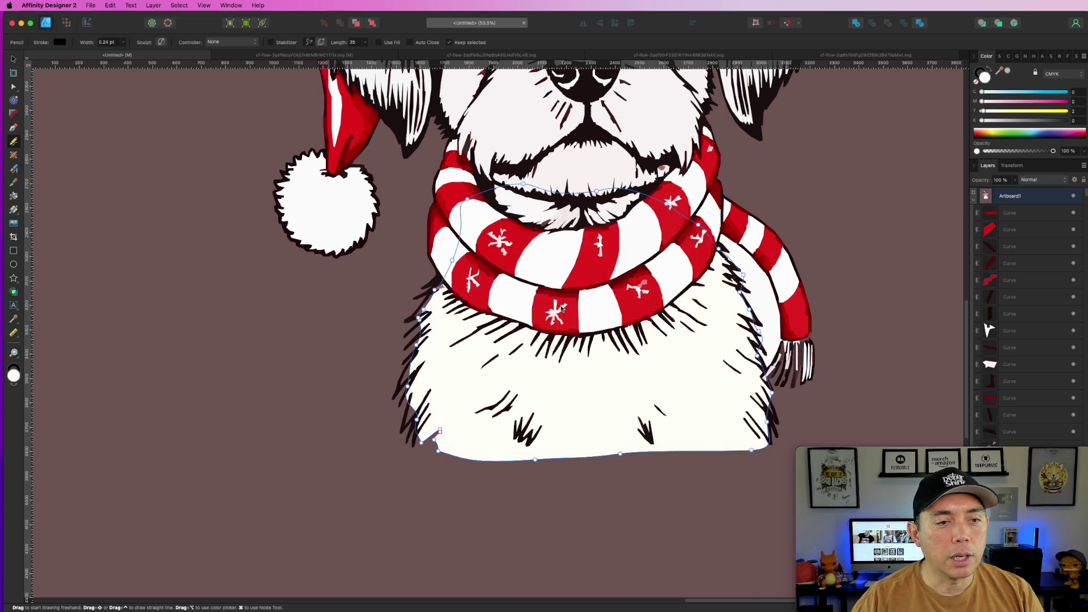
{"action": "scroll", "coordinate": [576, 304], "scroll_direction": "down", "scroll_amount": 5}
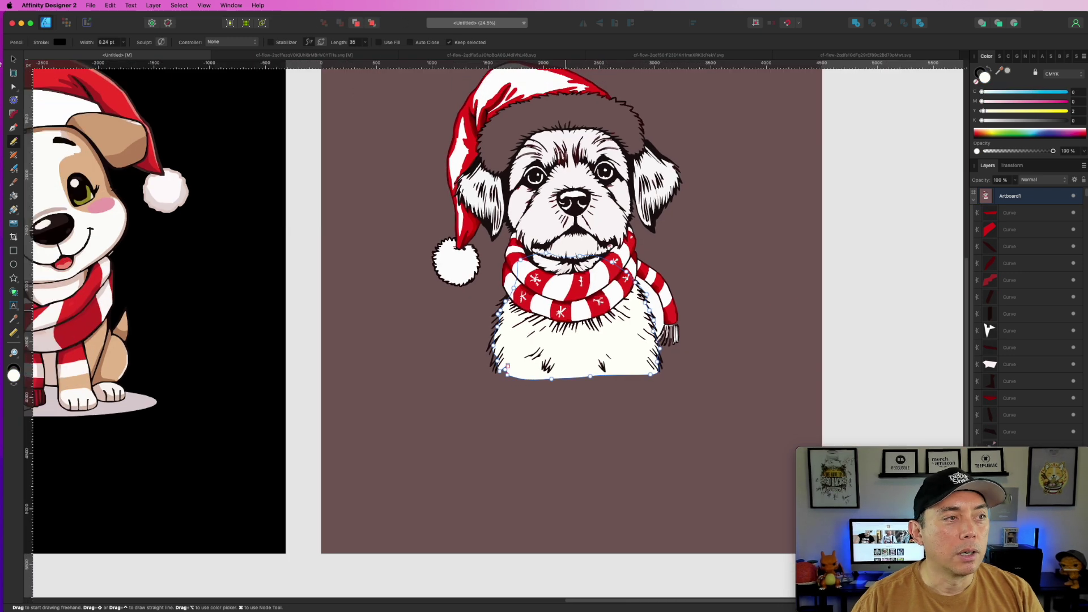
{"action": "left_click", "coordinate": [13, 59]}
{"action": "left_click", "coordinate": [843, 224]}
{"action": "scroll", "coordinate": [844, 224], "scroll_direction": "down", "scroll_amount": 1}
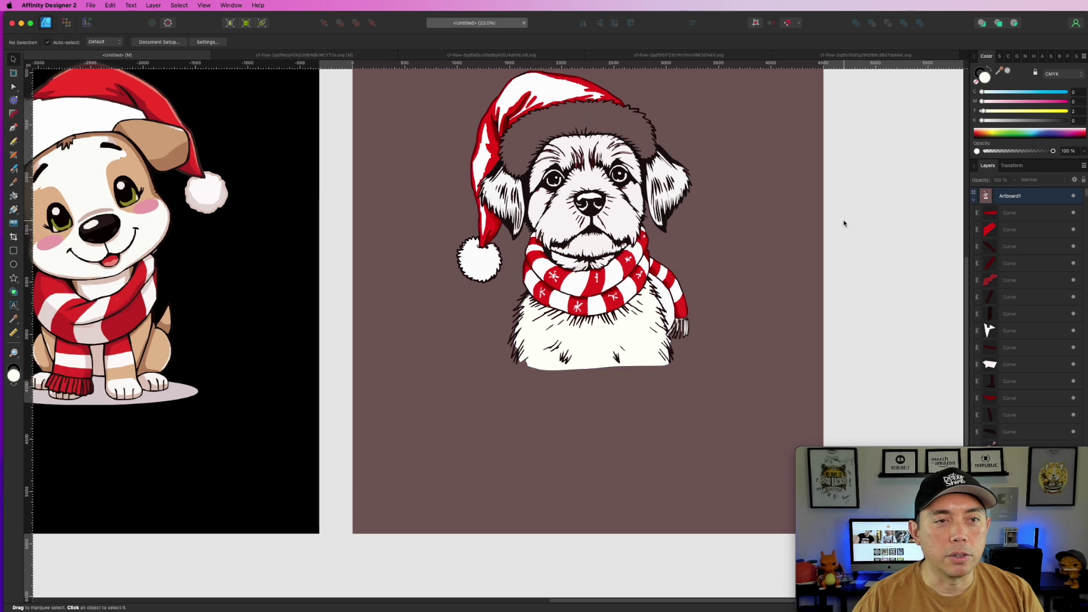
{"action": "scroll", "coordinate": [483, 105], "scroll_direction": "up", "scroll_amount": 6}
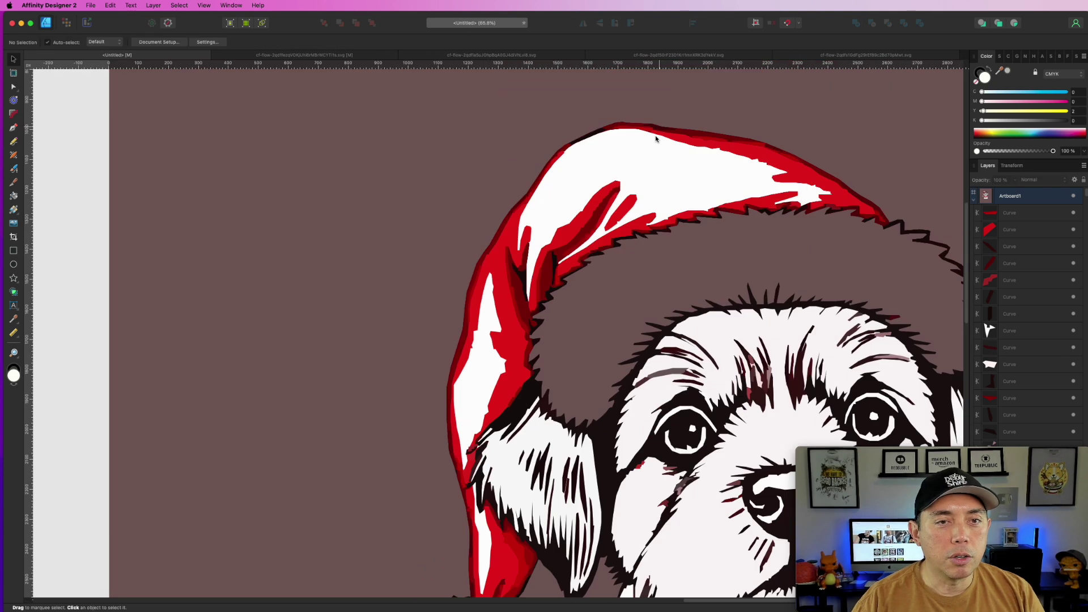
Step: Select the white hat patches and fill them with the hat's red, sampled with the eyedropper
{"action": "left_click", "coordinate": [645, 165]}
{"action": "left_click", "coordinate": [483, 363], "text": "shift"}
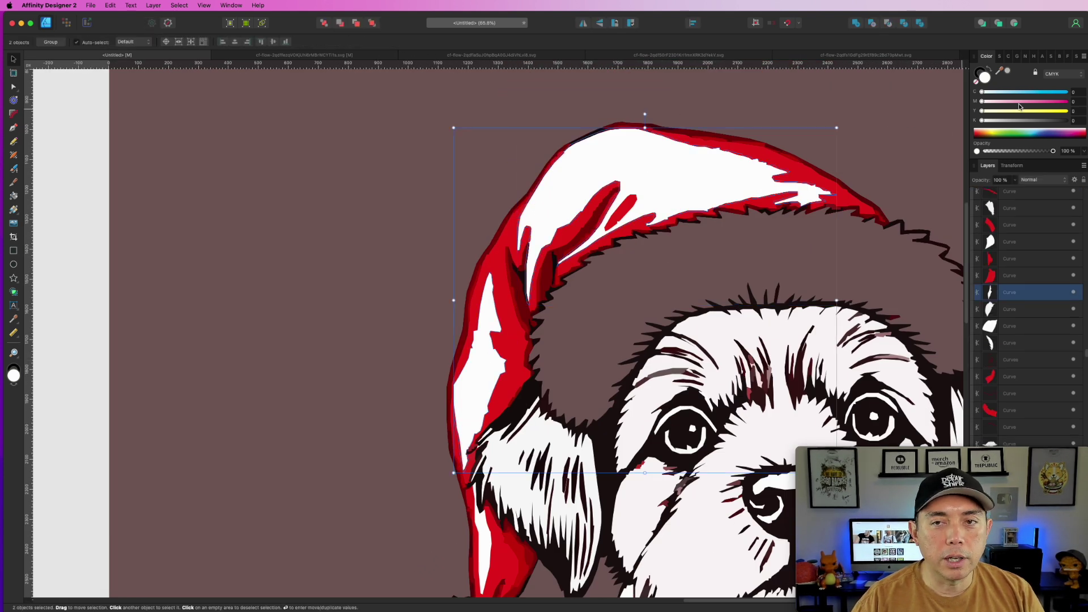
{"action": "left_click_drag", "start_coordinate": [1013, 71], "coordinate": [795, 162]}
{"action": "left_click", "coordinate": [1009, 72]}
{"action": "scroll", "coordinate": [480, 397], "scroll_direction": "down", "scroll_amount": 4}
Step: Recolour the white stripe on the hat red and deselect it
{"action": "left_click", "coordinate": [479, 418]}
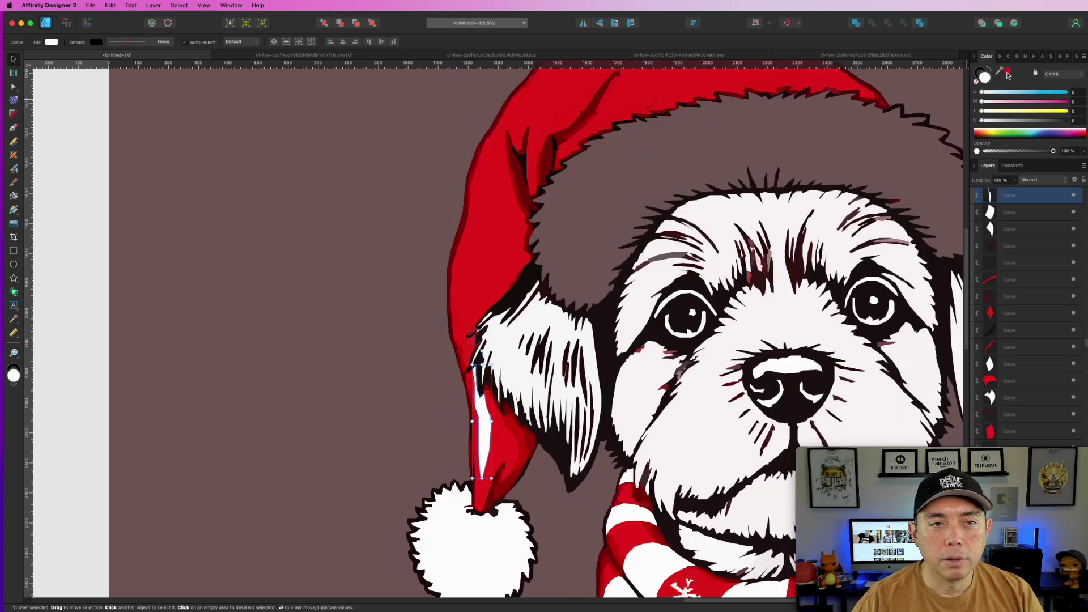
{"action": "left_click", "coordinate": [1009, 72]}
{"action": "left_click", "coordinate": [317, 199]}
{"action": "scroll", "coordinate": [364, 256], "scroll_direction": "down", "scroll_amount": 3}
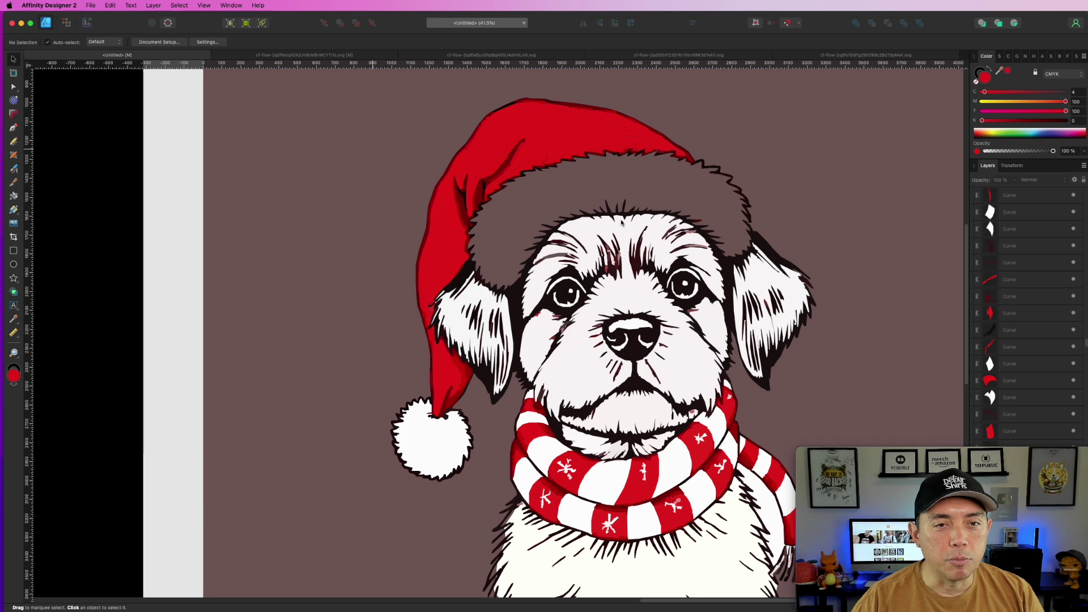
{"action": "scroll", "coordinate": [622, 223], "scroll_direction": "up", "scroll_amount": 3}
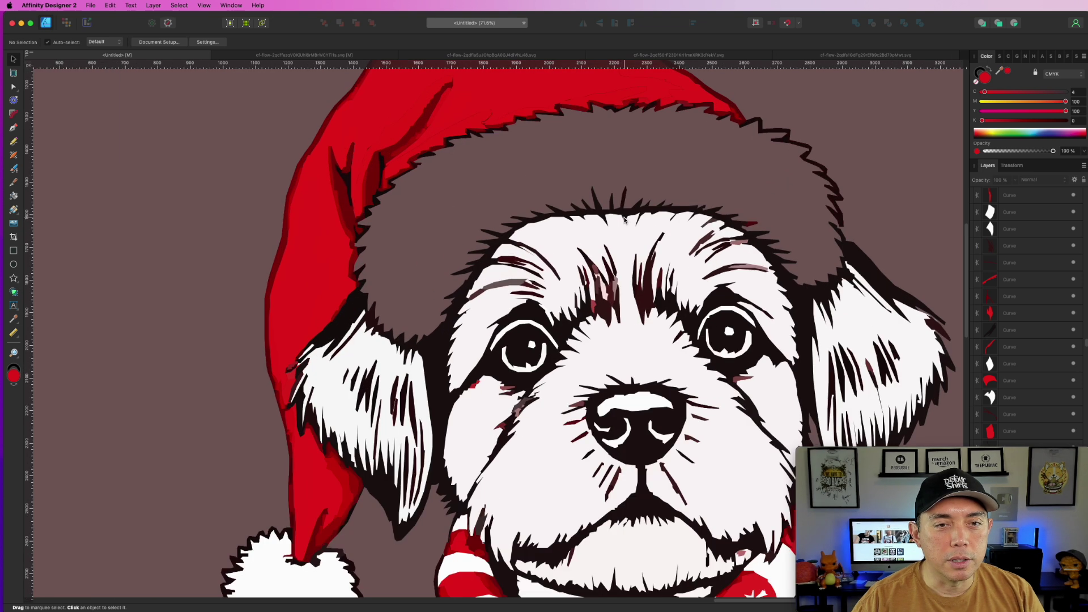
Step: Trace the Santa hat's fur brim with the Pencil, undoing a stray stroke over the ear
{"action": "left_click", "coordinate": [14, 142]}
{"action": "left_click_drag", "start_coordinate": [801, 292], "coordinate": [847, 272]}
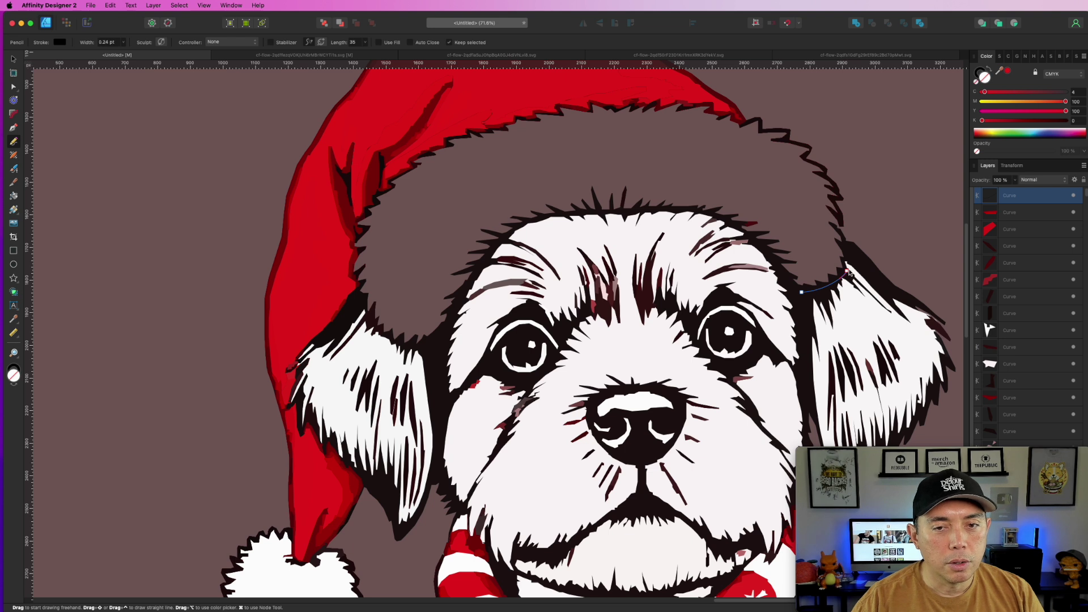
{"action": "key", "text": "super+z"}
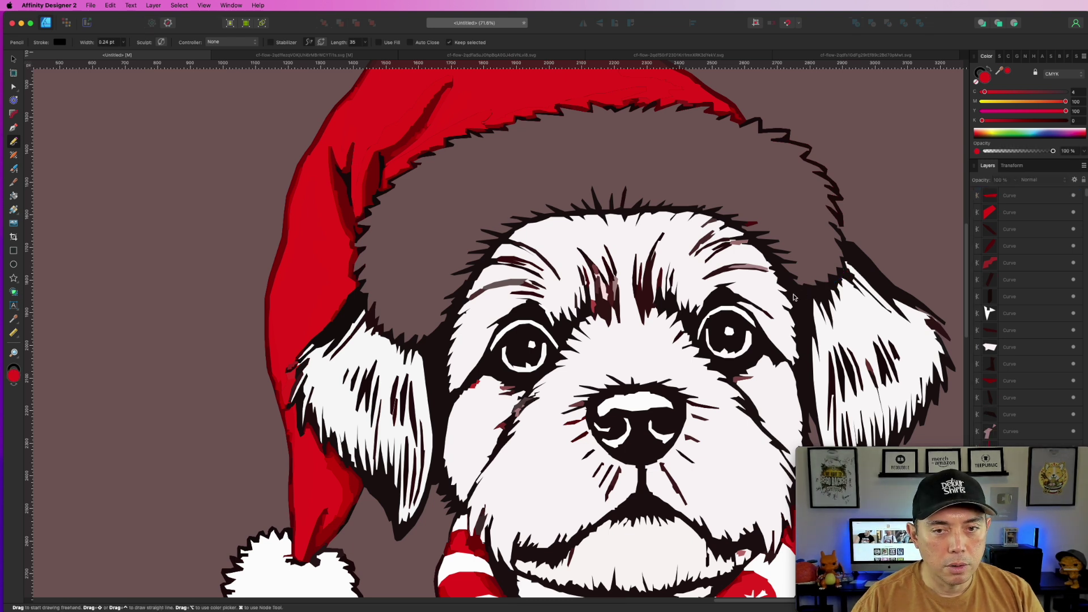
{"action": "mouse_move", "coordinate": [846, 278]}
{"action": "left_mouse_down"}
{"action": "mouse_move", "coordinate": [832, 179]}
{"action": "mouse_move", "coordinate": [798, 152]}
{"action": "mouse_move", "coordinate": [738, 119]}
{"action": "mouse_move", "coordinate": [569, 104]}
{"action": "mouse_move", "coordinate": [388, 173]}
{"action": "mouse_move", "coordinate": [349, 254]}
{"action": "mouse_move", "coordinate": [371, 350]}
{"action": "mouse_move", "coordinate": [443, 330]}
{"action": "mouse_move", "coordinate": [540, 224]}
{"action": "mouse_move", "coordinate": [713, 224]}
{"action": "mouse_move", "coordinate": [788, 290]}
{"action": "mouse_move", "coordinate": [847, 277]}
{"action": "left_mouse_up"}
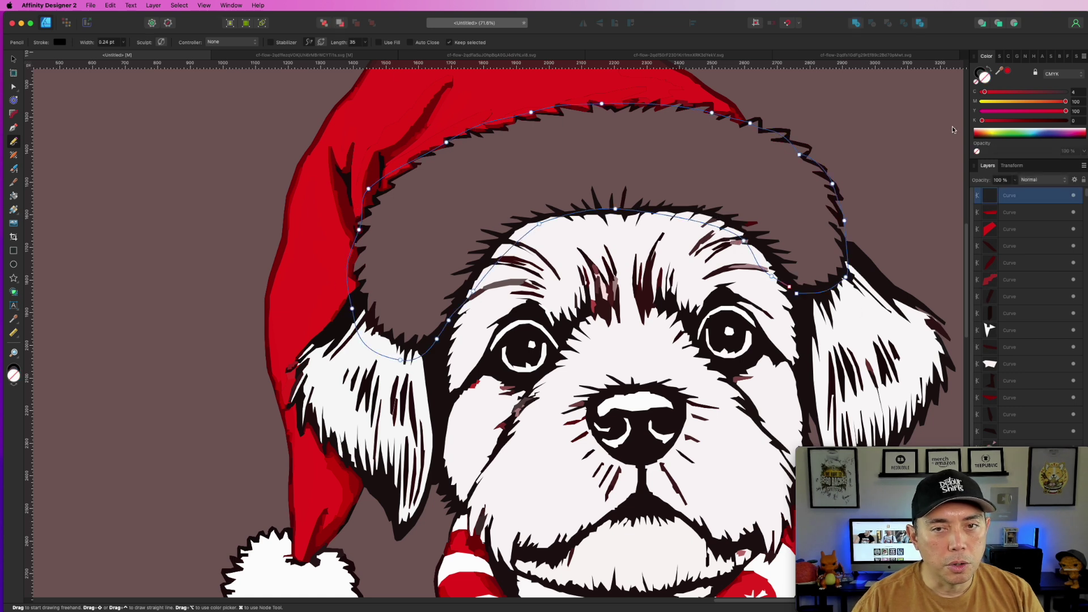
Step: Fill the brim shape pure white, move it to the back, and deselect it
{"action": "left_click", "coordinate": [992, 113]}
{"action": "left_click", "coordinate": [982, 101]}
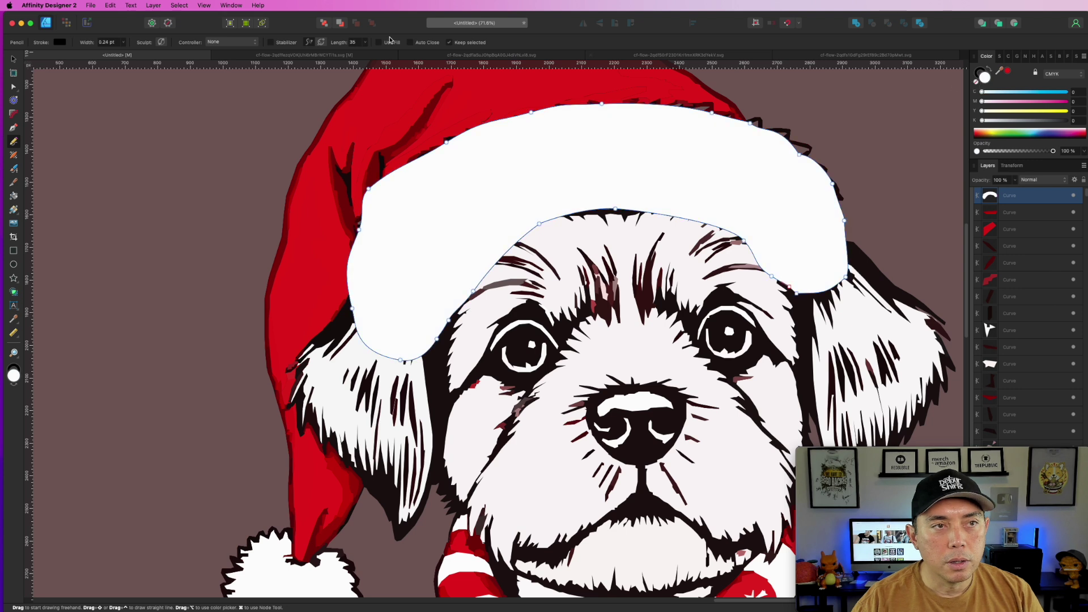
{"action": "left_click", "coordinate": [338, 23]}
{"action": "left_click", "coordinate": [14, 59]}
{"action": "left_click", "coordinate": [818, 144]}
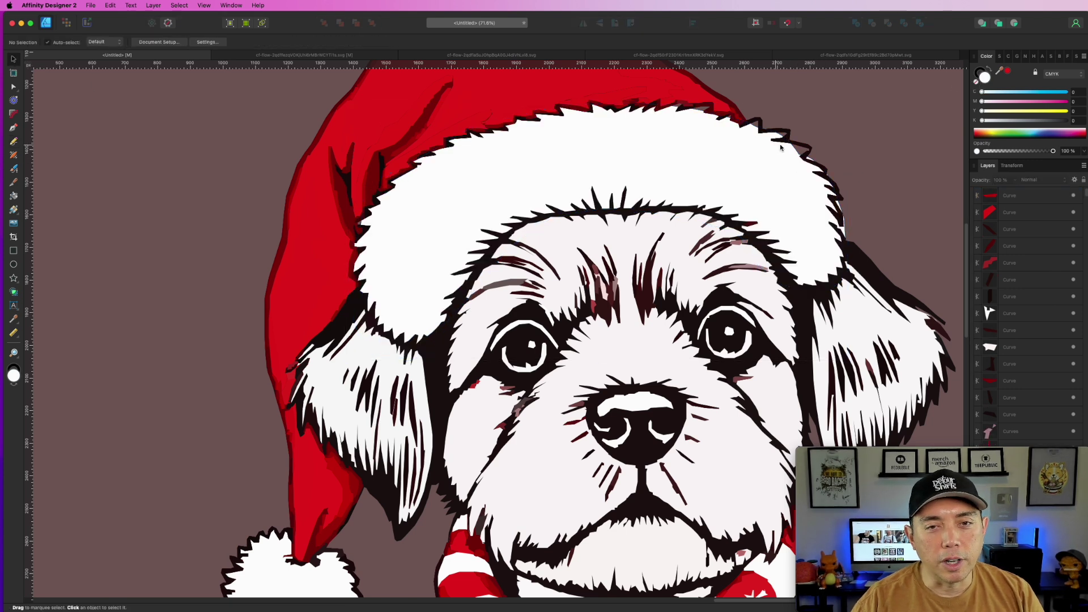
{"action": "scroll", "coordinate": [775, 279], "scroll_direction": "down", "scroll_amount": 6}
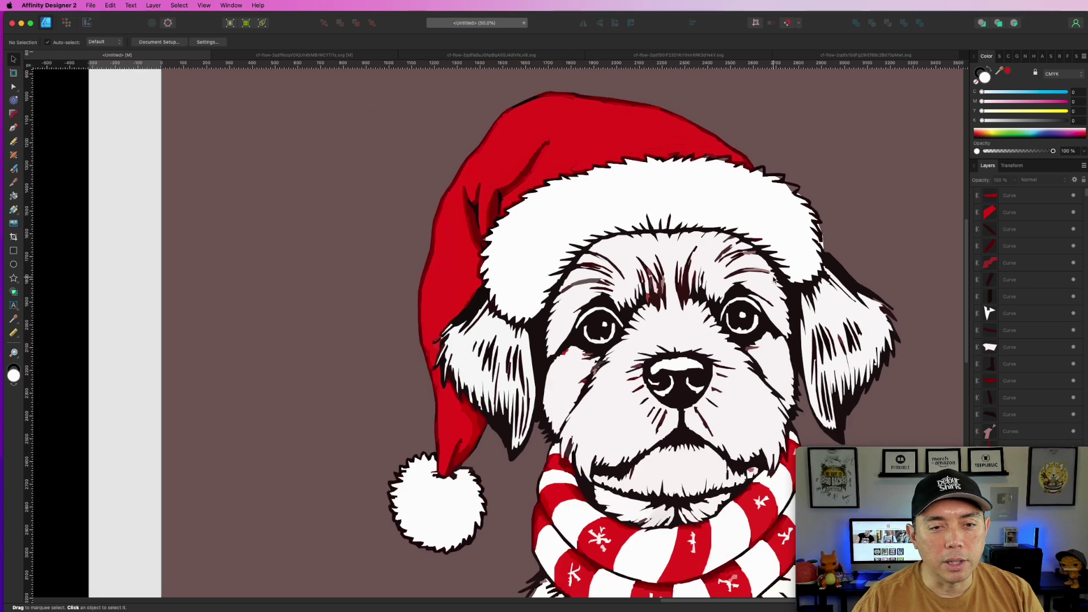
Step: Select the shadow ellipse under the cute puppy, undoing its accidental move
{"action": "scroll", "coordinate": [776, 293], "scroll_direction": "up", "scroll_amount": 4}
{"action": "scroll", "coordinate": [776, 294], "scroll_direction": "up", "scroll_amount": 4}
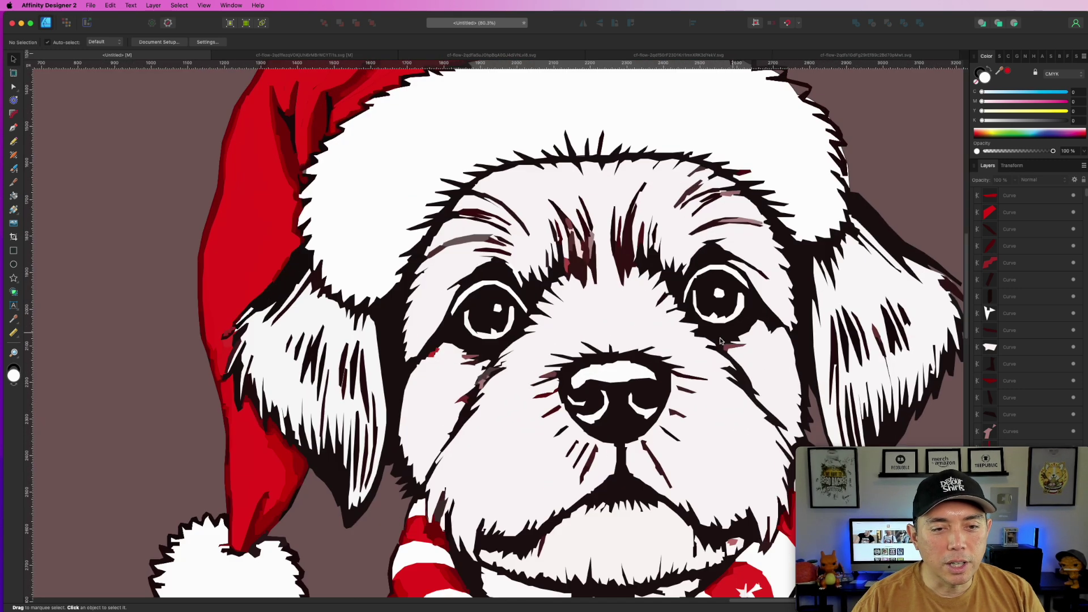
{"action": "scroll", "coordinate": [618, 357], "scroll_direction": "down", "scroll_amount": 4}
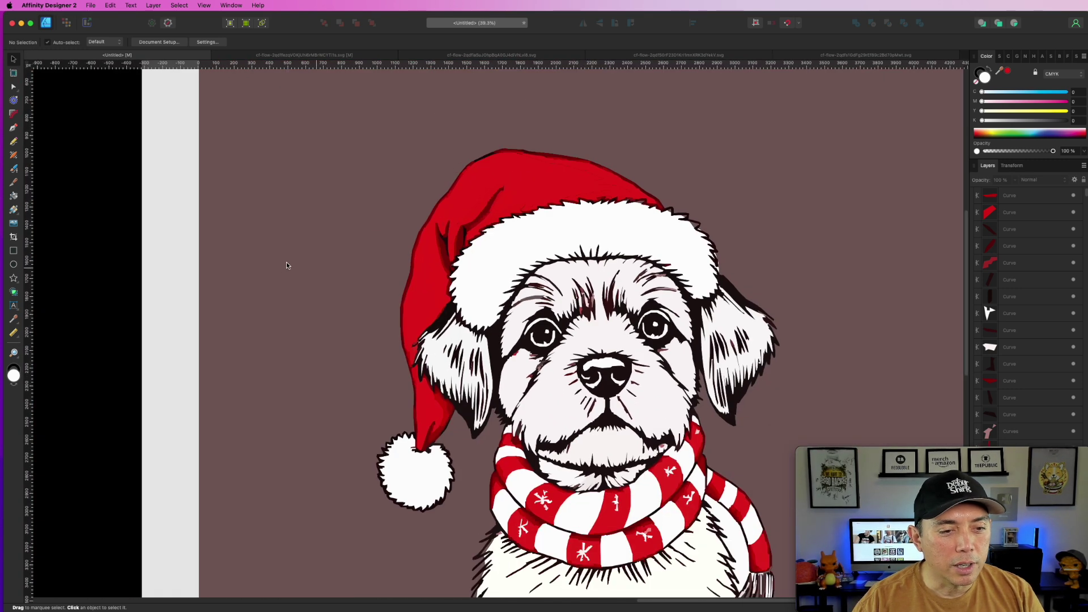
{"action": "left_click_drag", "start_coordinate": [217, 272], "coordinate": [848, 217]}
{"action": "scroll", "coordinate": [413, 250], "scroll_direction": "up", "scroll_amount": 6}
{"action": "scroll", "coordinate": [412, 263], "scroll_direction": "down", "scroll_amount": 4}
{"action": "scroll", "coordinate": [411, 267], "scroll_direction": "up", "scroll_amount": 1}
{"action": "scroll", "coordinate": [411, 266], "scroll_direction": "down", "scroll_amount": 4}
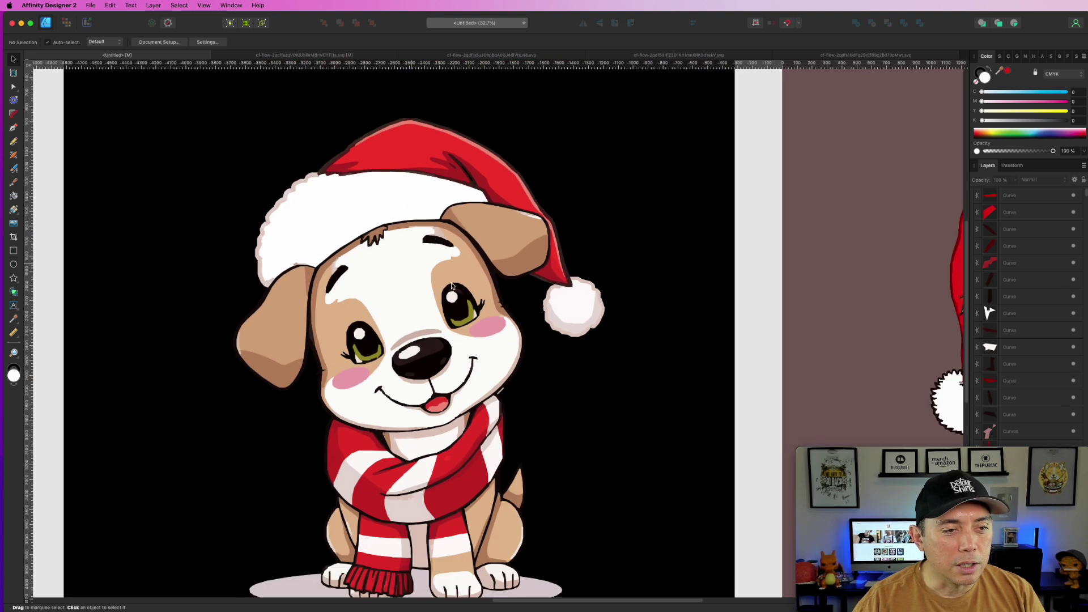
{"action": "scroll", "coordinate": [430, 317], "scroll_direction": "left", "scroll_amount": 3}
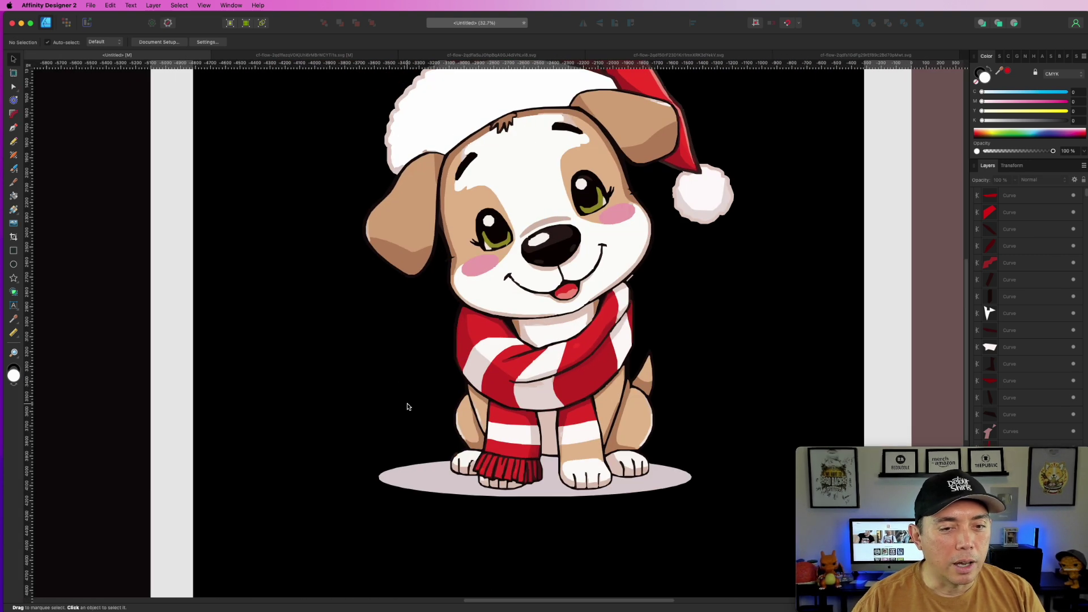
{"action": "left_click_drag", "start_coordinate": [425, 479], "coordinate": [375, 539]}
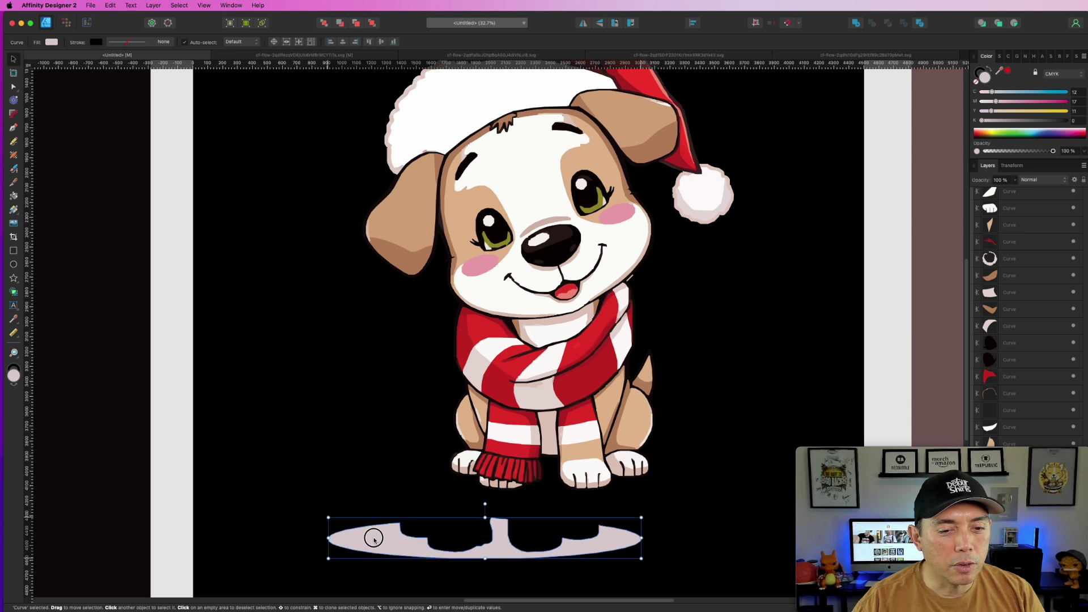
{"action": "key", "text": "super+z"}
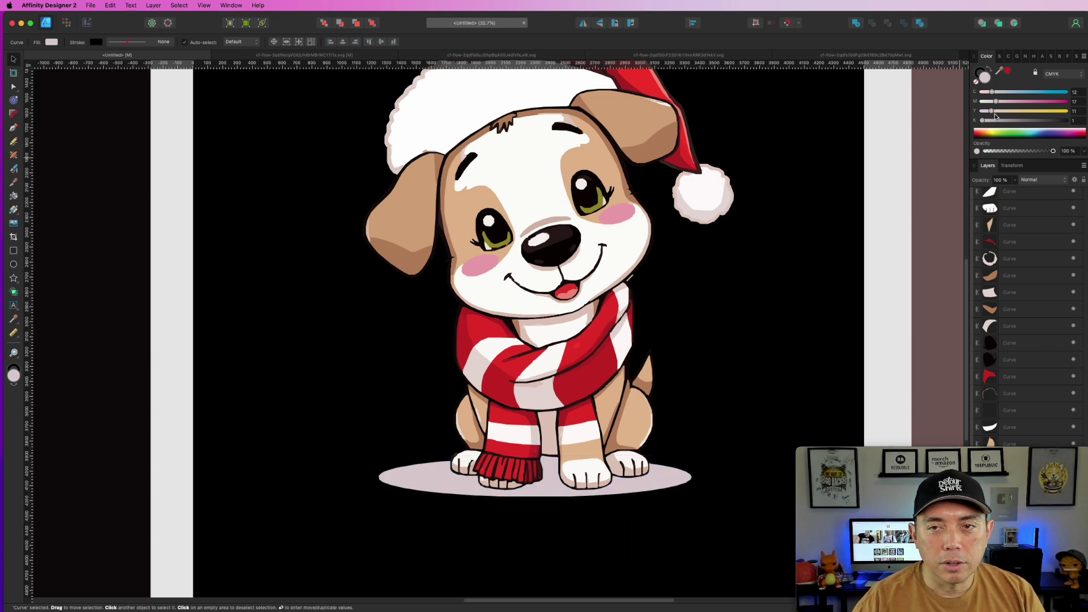
Step: Raise the shadow's Y fill value to 81 so it turns yellow
{"action": "left_click_drag", "start_coordinate": [991, 110], "coordinate": [1050, 110]}
{"action": "scroll", "coordinate": [287, 296], "scroll_direction": "down", "scroll_amount": 3}
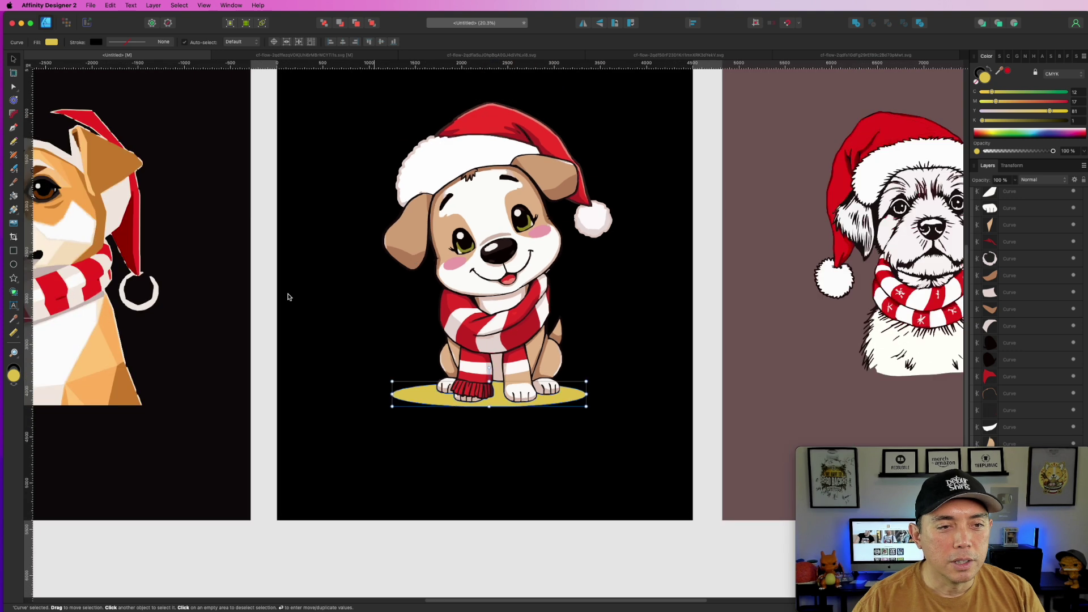
{"action": "scroll", "coordinate": [707, 301], "scroll_direction": "left", "scroll_amount": 10}
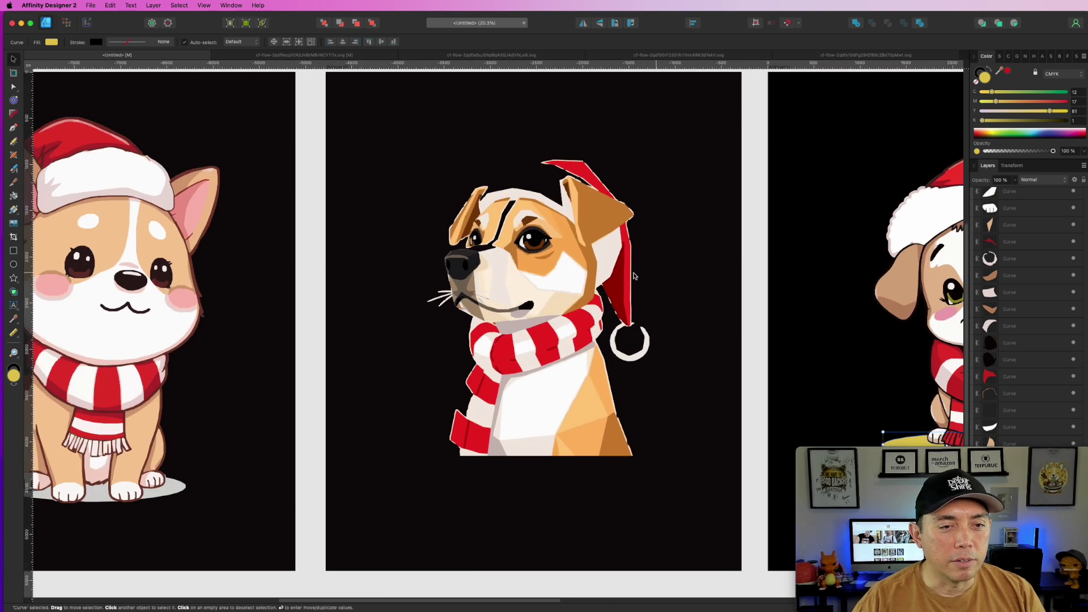
Step: Draw a Pencil shape around the corgi's pom-pom ring and fill it pure white (CMYK 0/0/0/0)
{"action": "scroll", "coordinate": [320, 219], "scroll_direction": "left", "scroll_amount": 8}
{"action": "scroll", "coordinate": [482, 287], "scroll_direction": "up", "scroll_amount": 2}
{"action": "scroll", "coordinate": [349, 283], "scroll_direction": "up", "scroll_amount": 6}
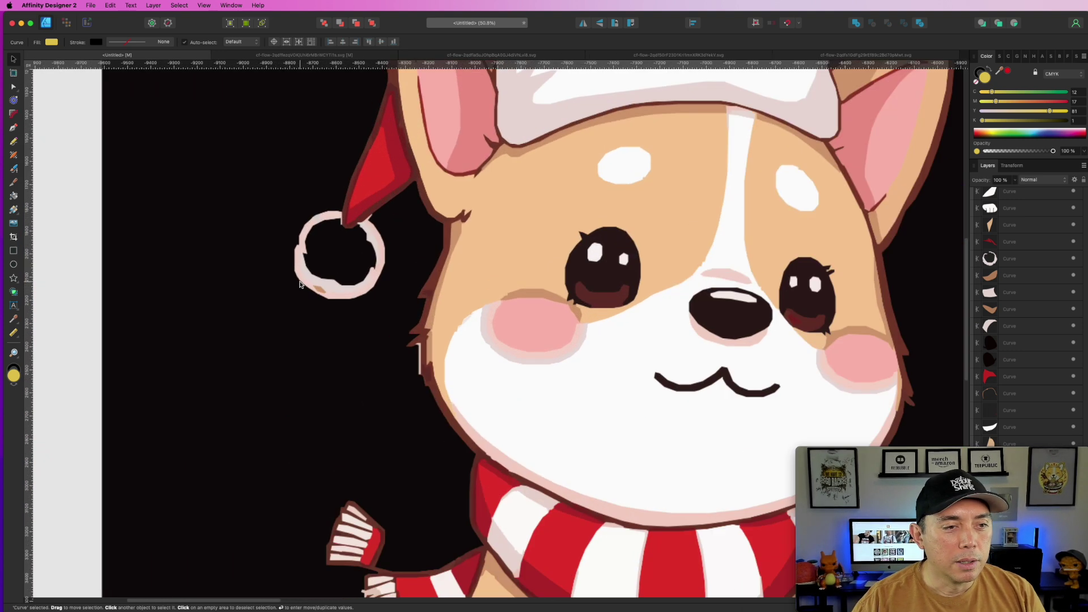
{"action": "left_click", "coordinate": [15, 142]}
{"action": "mouse_move", "coordinate": [372, 161]}
{"action": "left_mouse_down"}
{"action": "mouse_move", "coordinate": [315, 178]}
{"action": "mouse_move", "coordinate": [302, 195]}
{"action": "mouse_move", "coordinate": [297, 235]}
{"action": "mouse_move", "coordinate": [314, 267]}
{"action": "mouse_move", "coordinate": [348, 291]}
{"action": "mouse_move", "coordinate": [431, 278]}
{"action": "mouse_move", "coordinate": [450, 246]}
{"action": "mouse_move", "coordinate": [447, 212]}
{"action": "mouse_move", "coordinate": [379, 163]}
{"action": "left_mouse_up"}
{"action": "left_click", "coordinate": [983, 112]}
{"action": "left_click", "coordinate": [982, 101]}
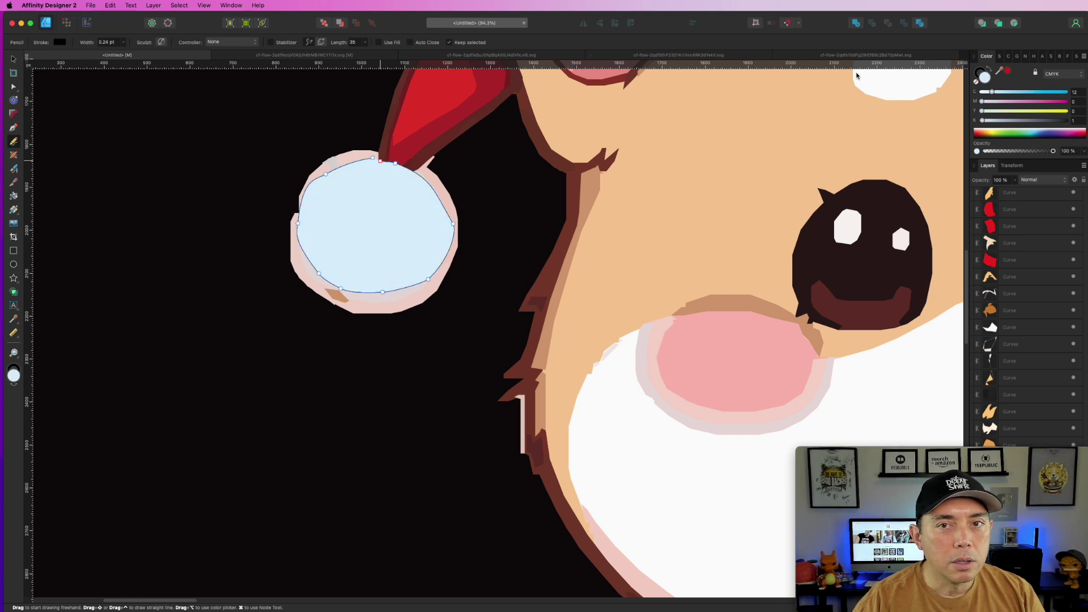
{"action": "left_click_drag", "start_coordinate": [991, 91], "coordinate": [983, 91]}
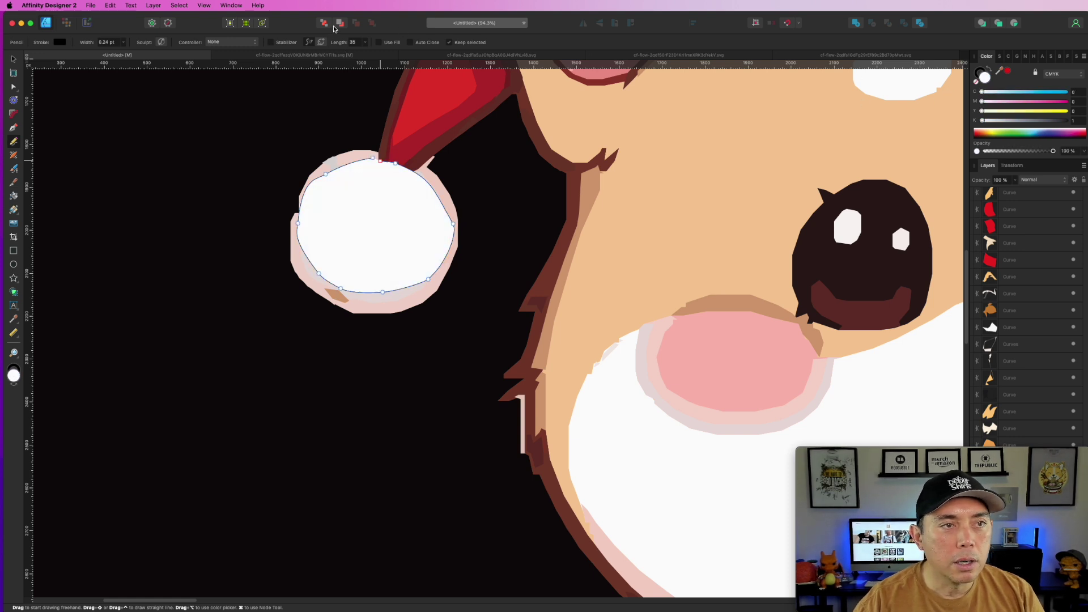
Step: Move the white pom-pom behind the hat tip, set its stroke to none, and select the corgi group
{"action": "left_click", "coordinate": [323, 23]}
{"action": "left_click", "coordinate": [981, 72]}
{"action": "left_click", "coordinate": [977, 83]}
{"action": "left_click", "coordinate": [13, 59]}
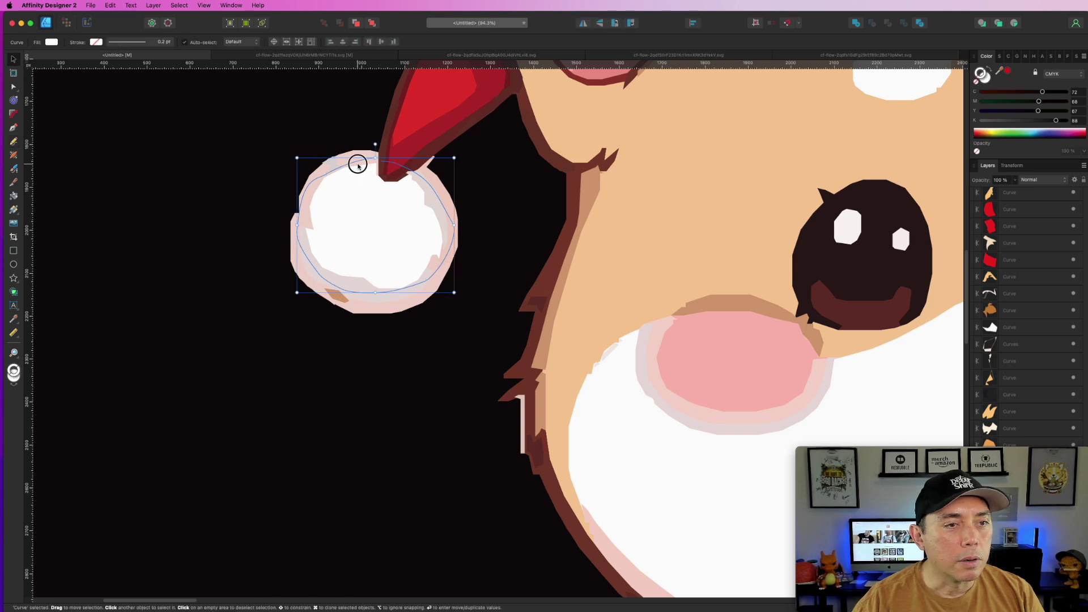
{"action": "scroll", "coordinate": [580, 363], "scroll_direction": "down", "scroll_amount": 6}
{"action": "left_click_drag", "start_coordinate": [723, 307], "coordinate": [504, 218]}
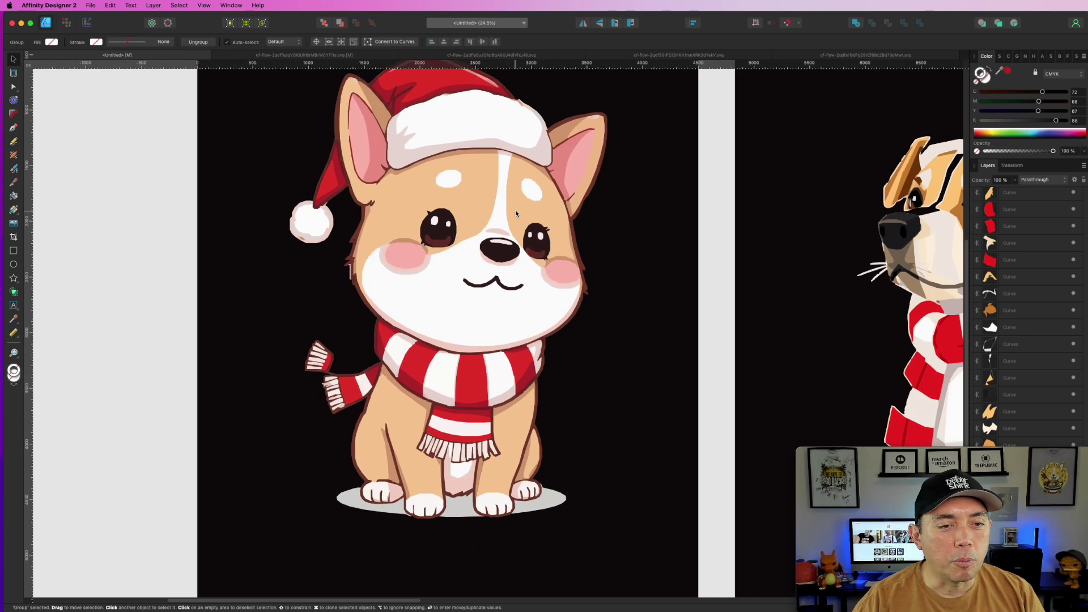
{"action": "scroll", "coordinate": [557, 256], "scroll_direction": "down", "scroll_amount": 2}
{"action": "left_click", "coordinate": [573, 297]}
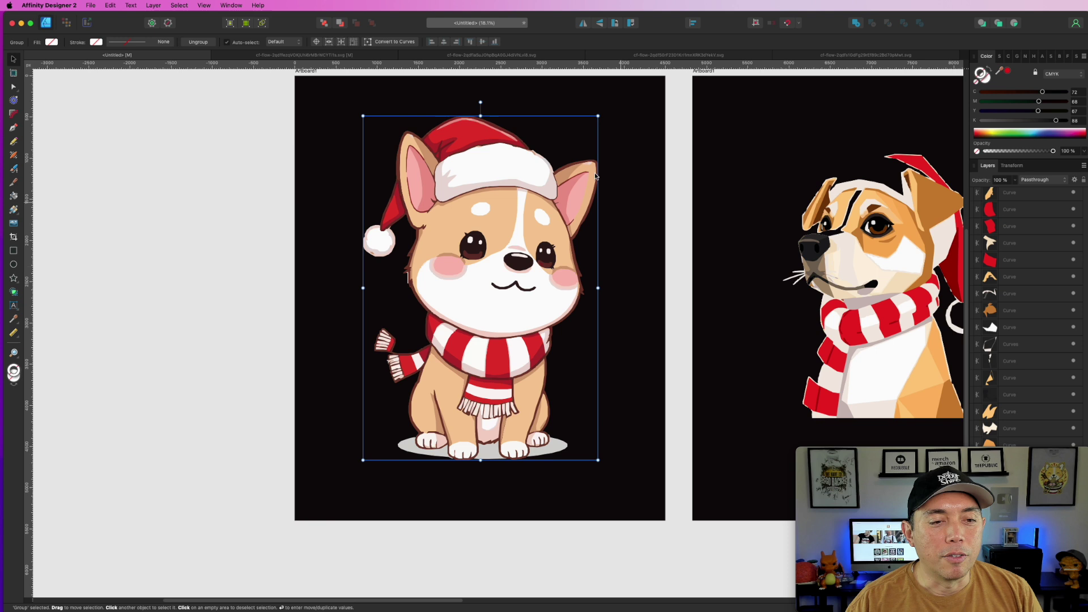
{"action": "key", "text": "space"}
{"action": "left_click_drag", "start_coordinate": [736, 287], "coordinate": [333, 313]}
{"action": "scroll", "coordinate": [780, 286], "scroll_direction": "up", "scroll_amount": 10}
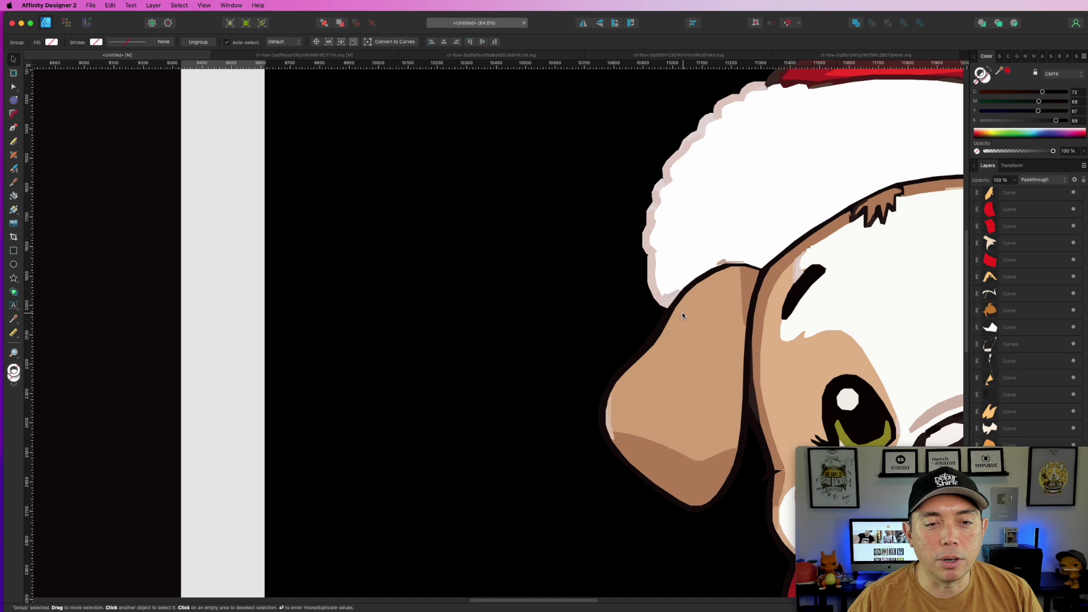
{"action": "scroll", "coordinate": [714, 411], "scroll_direction": "down", "scroll_amount": 5}
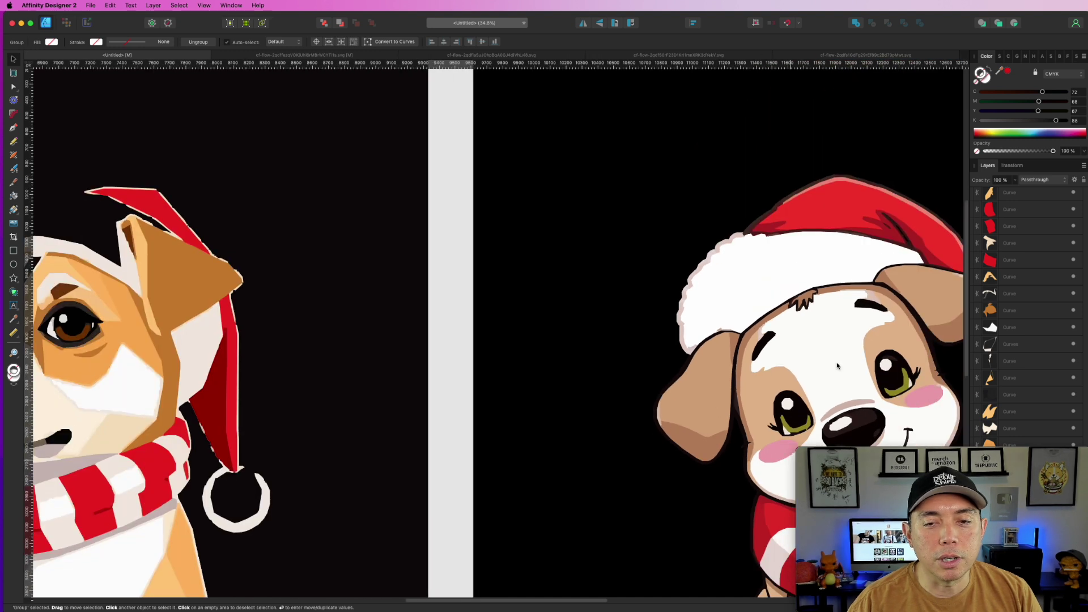
{"action": "scroll", "coordinate": [745, 225], "scroll_direction": "right", "scroll_amount": 5}
{"action": "scroll", "coordinate": [745, 226], "scroll_direction": "down", "scroll_amount": 2}
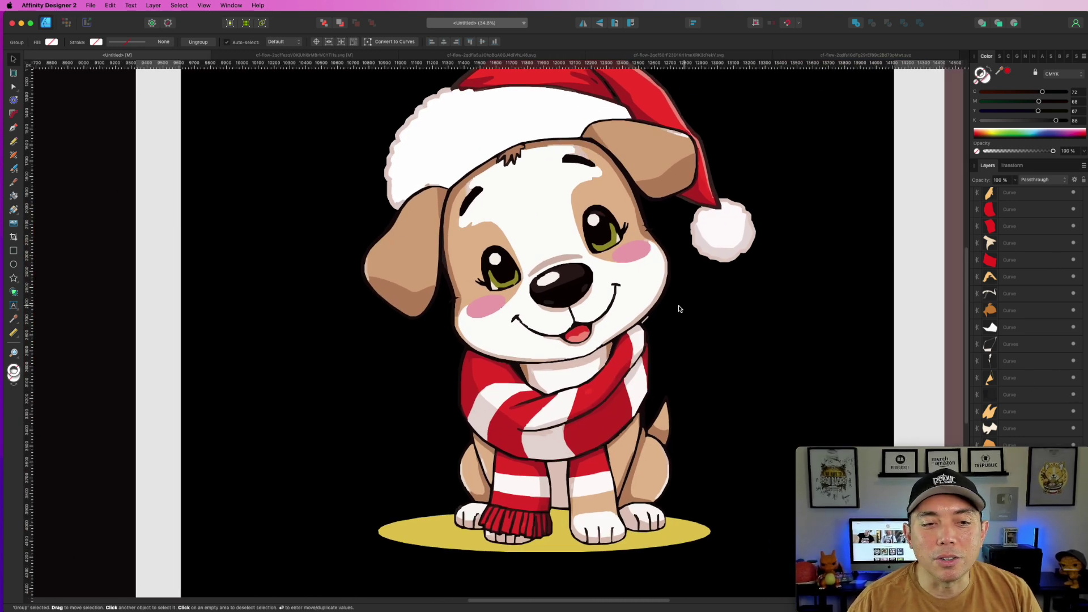
{"action": "scroll", "coordinate": [608, 470], "scroll_direction": "down", "scroll_amount": 2}
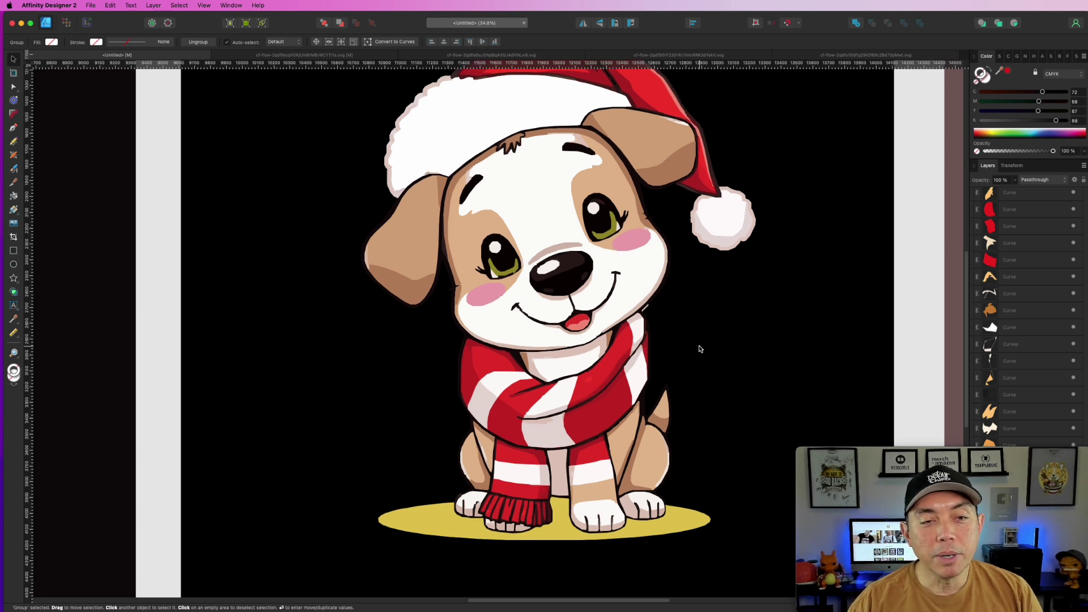
{"action": "scroll", "coordinate": [699, 349], "scroll_direction": "down", "scroll_amount": 6}
{"action": "scroll", "coordinate": [645, 249], "scroll_direction": "down", "scroll_amount": 1}
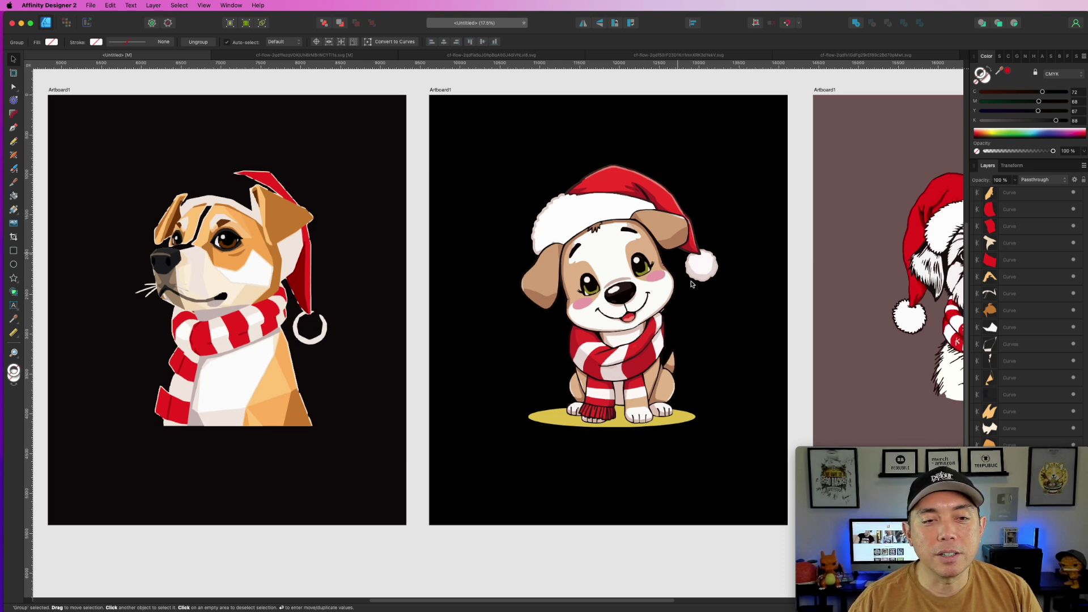
Step: Marquee-select all the cute puppy's parts, nudge them slightly left and down, then deselect
{"action": "left_click_drag", "start_coordinate": [479, 134], "coordinate": [805, 542]}
{"action": "left_click_drag", "start_coordinate": [485, 139], "coordinate": [746, 498]}
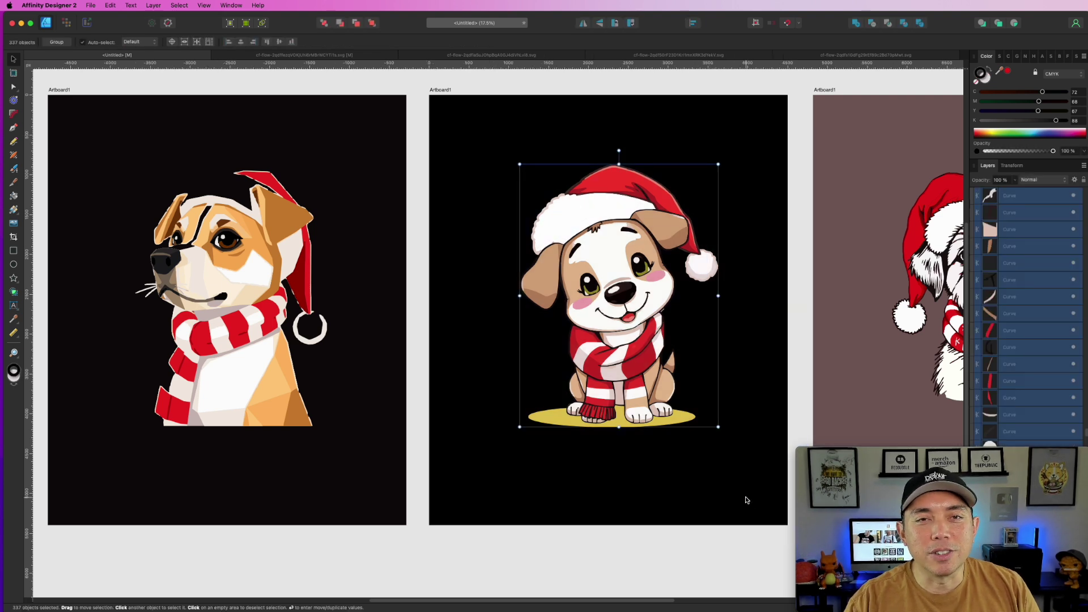
{"action": "left_click_drag", "start_coordinate": [650, 297], "coordinate": [629, 305]}
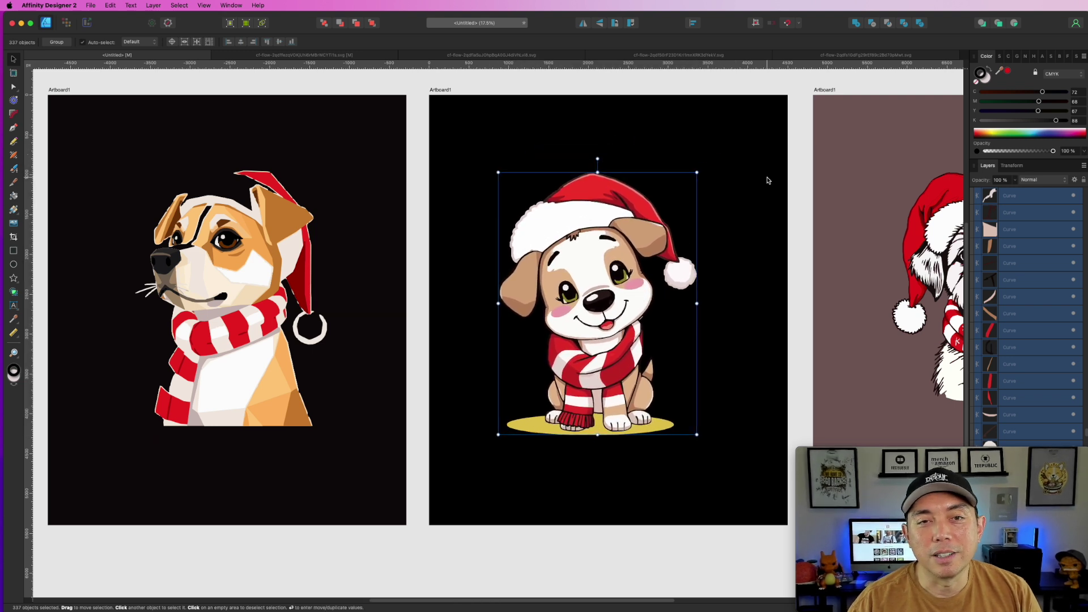
{"action": "left_click", "coordinate": [790, 153]}
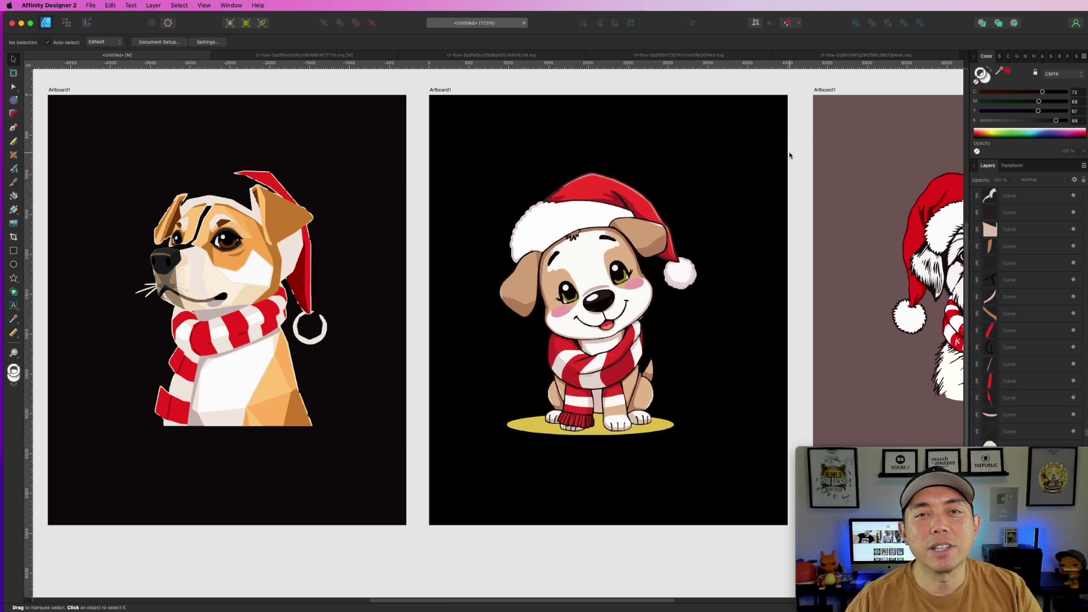